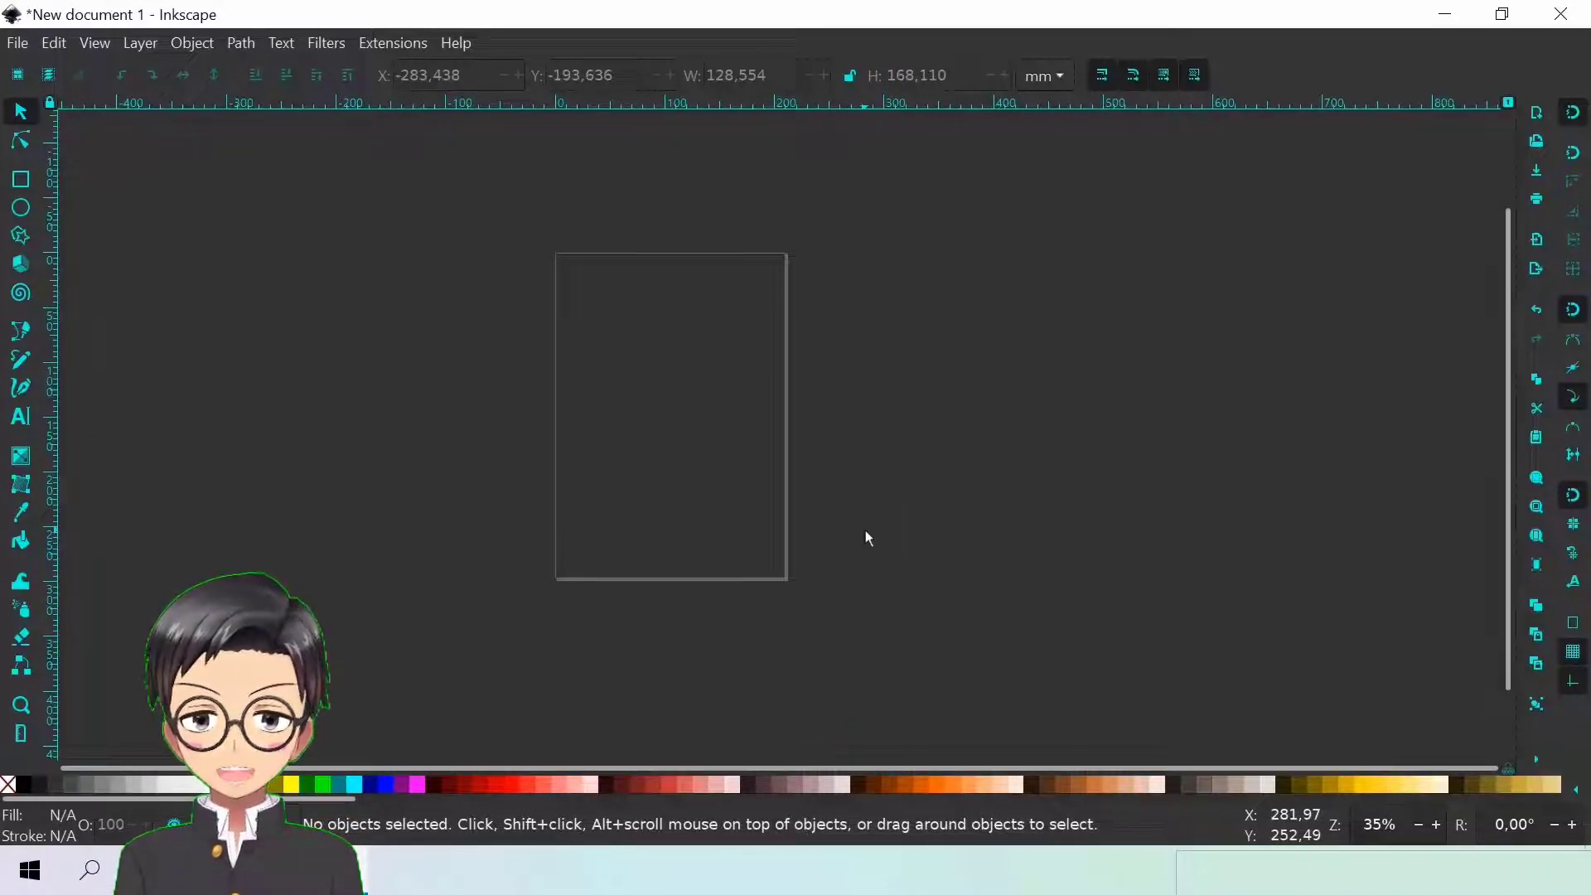
Open the Align and Distribute settings
click(186, 50)
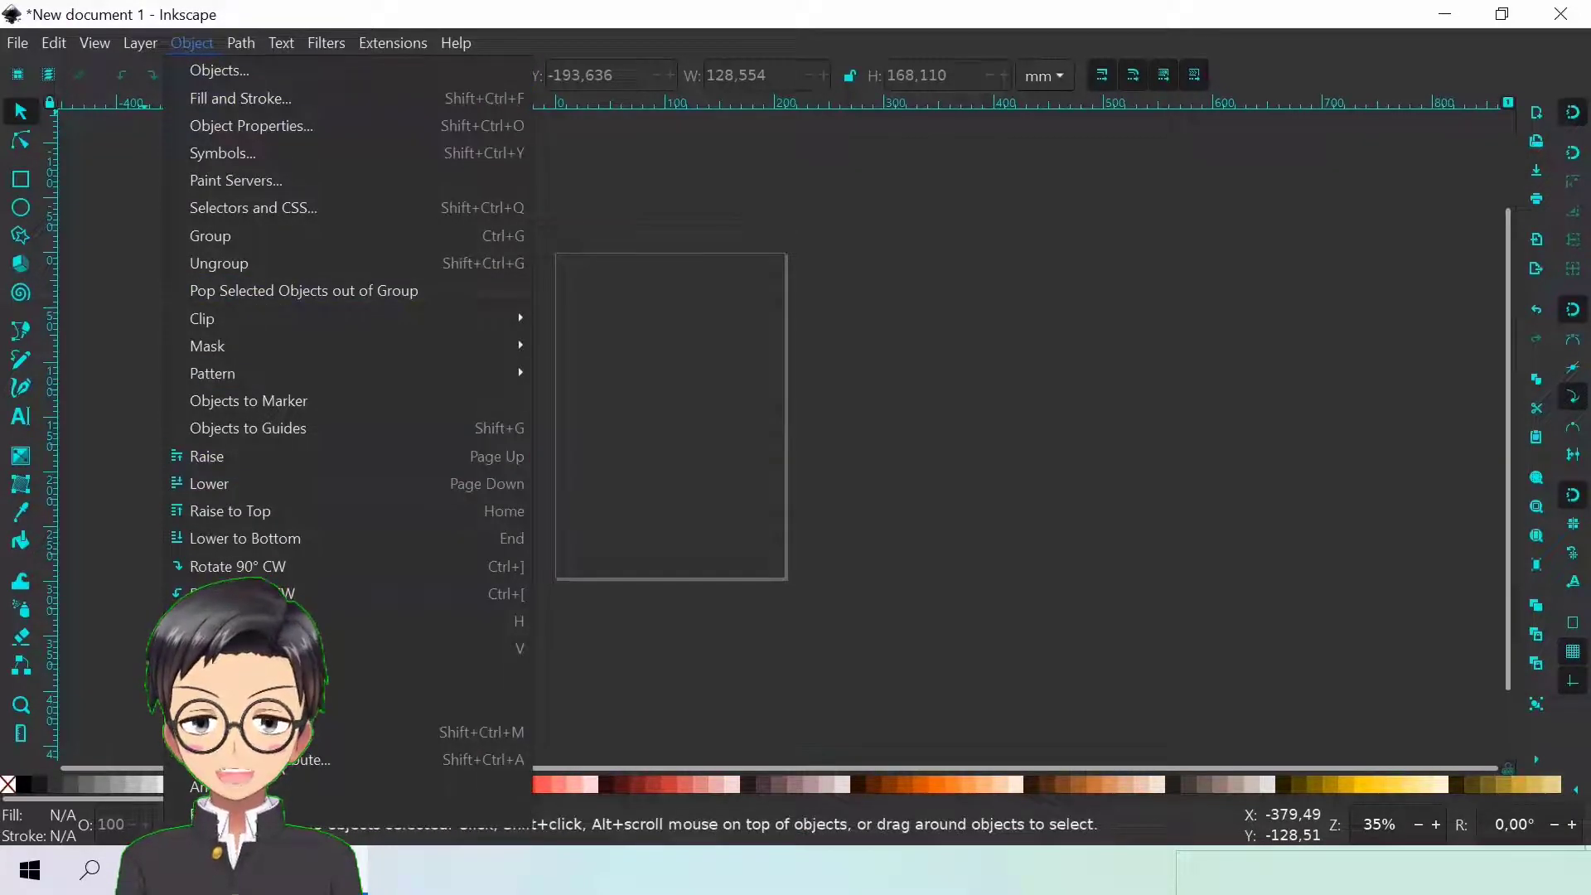
click(249, 786)
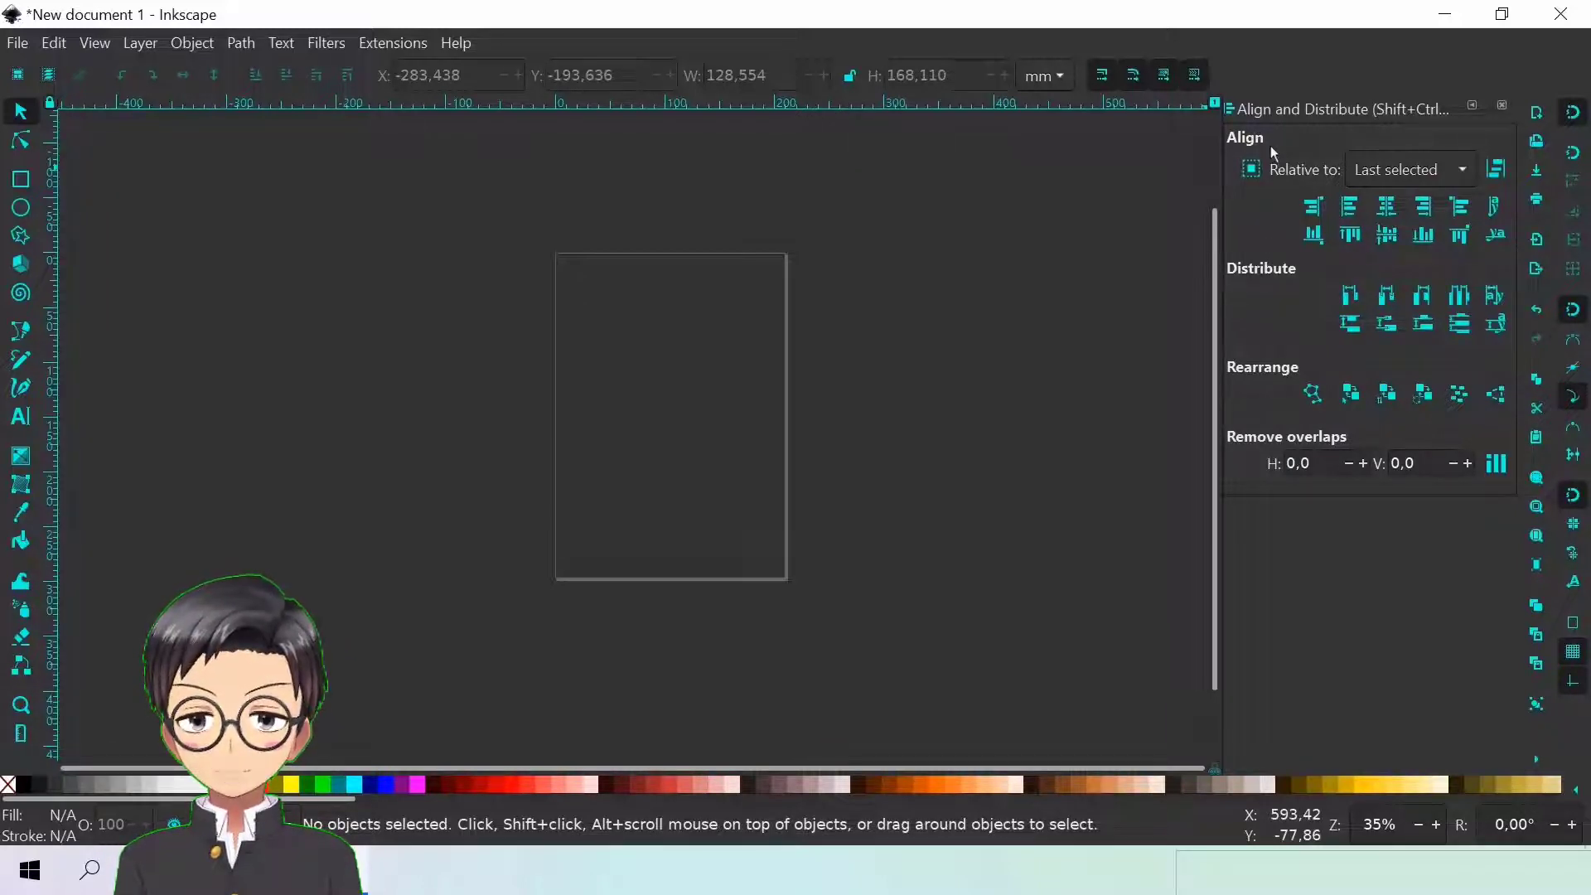
Draw three upright rectangles in a row across the canvas and an ellipse about 108 by 131 mm beside them
click(19, 181)
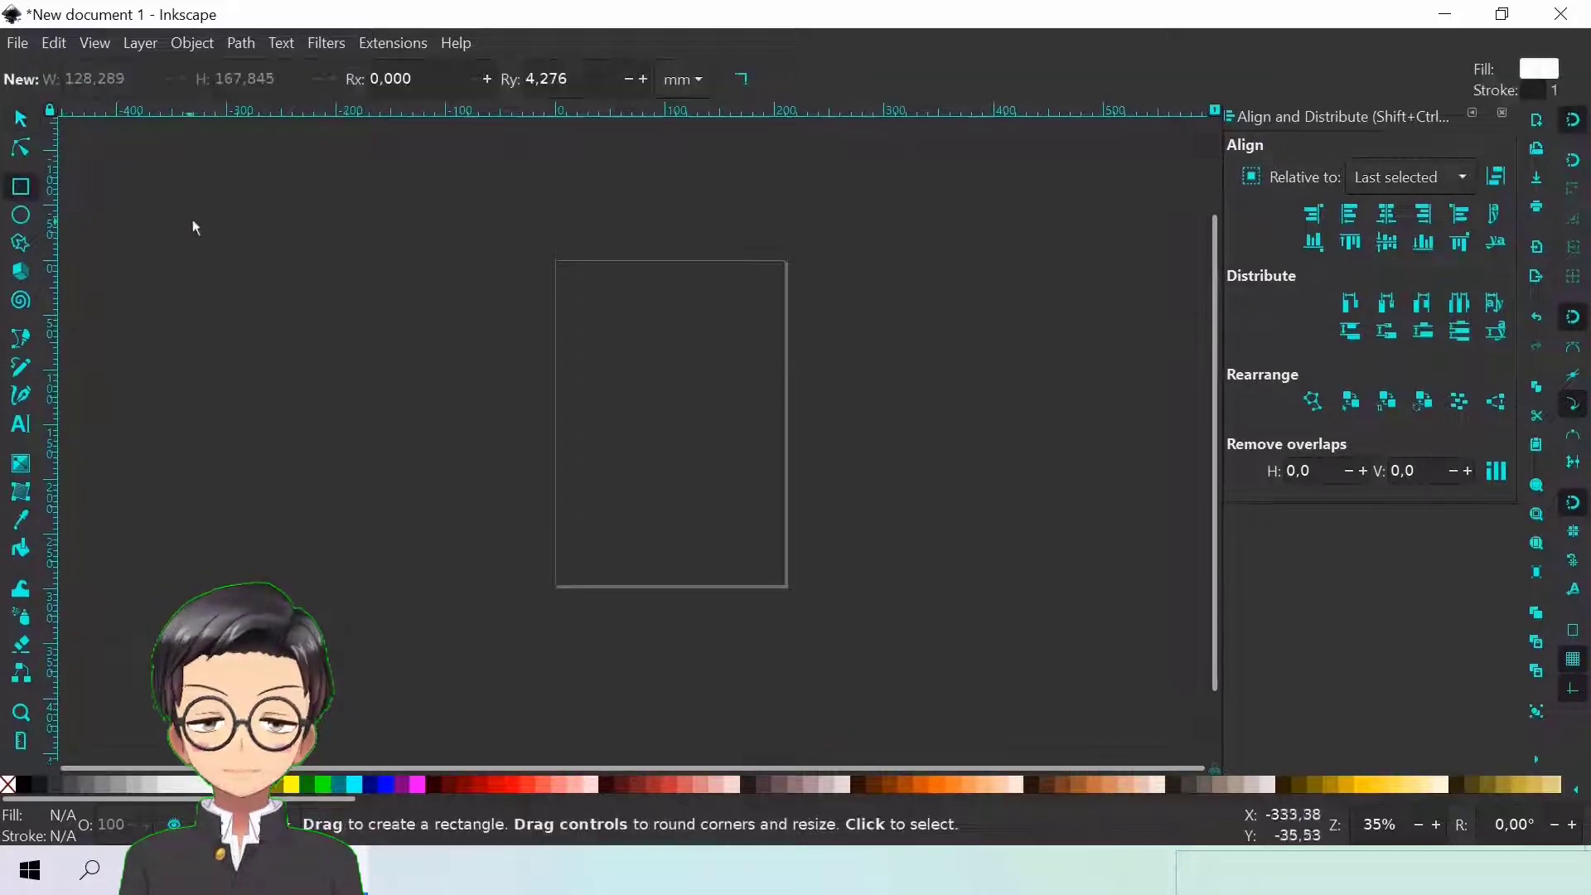
drag(191, 217, 297, 387)
drag(455, 240, 537, 433)
drag(678, 222, 753, 371)
click(20, 215)
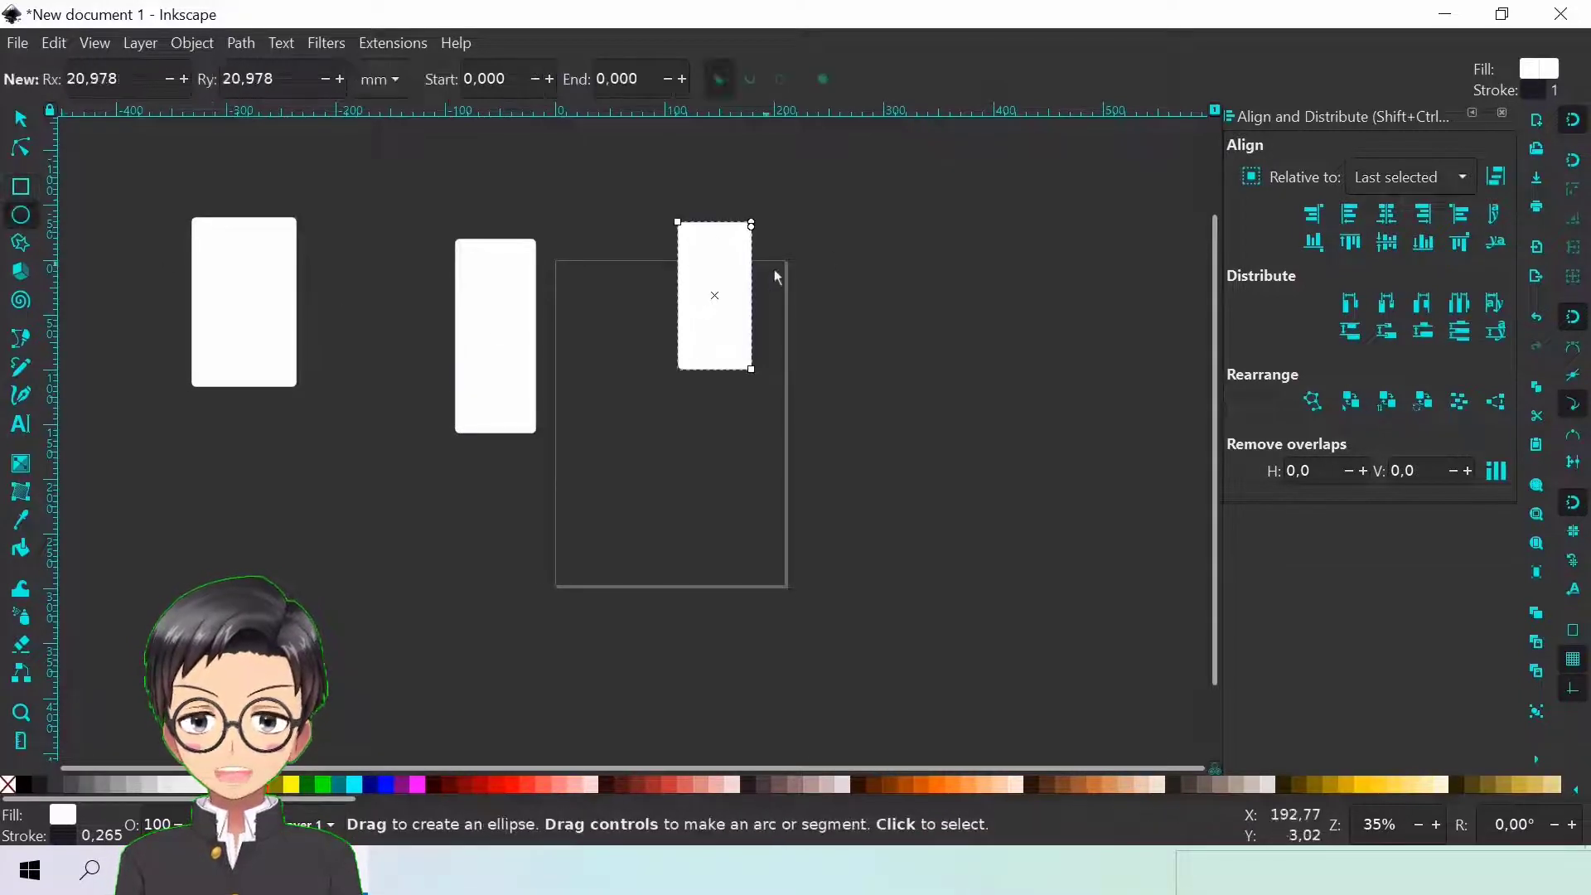
drag(880, 246, 998, 390)
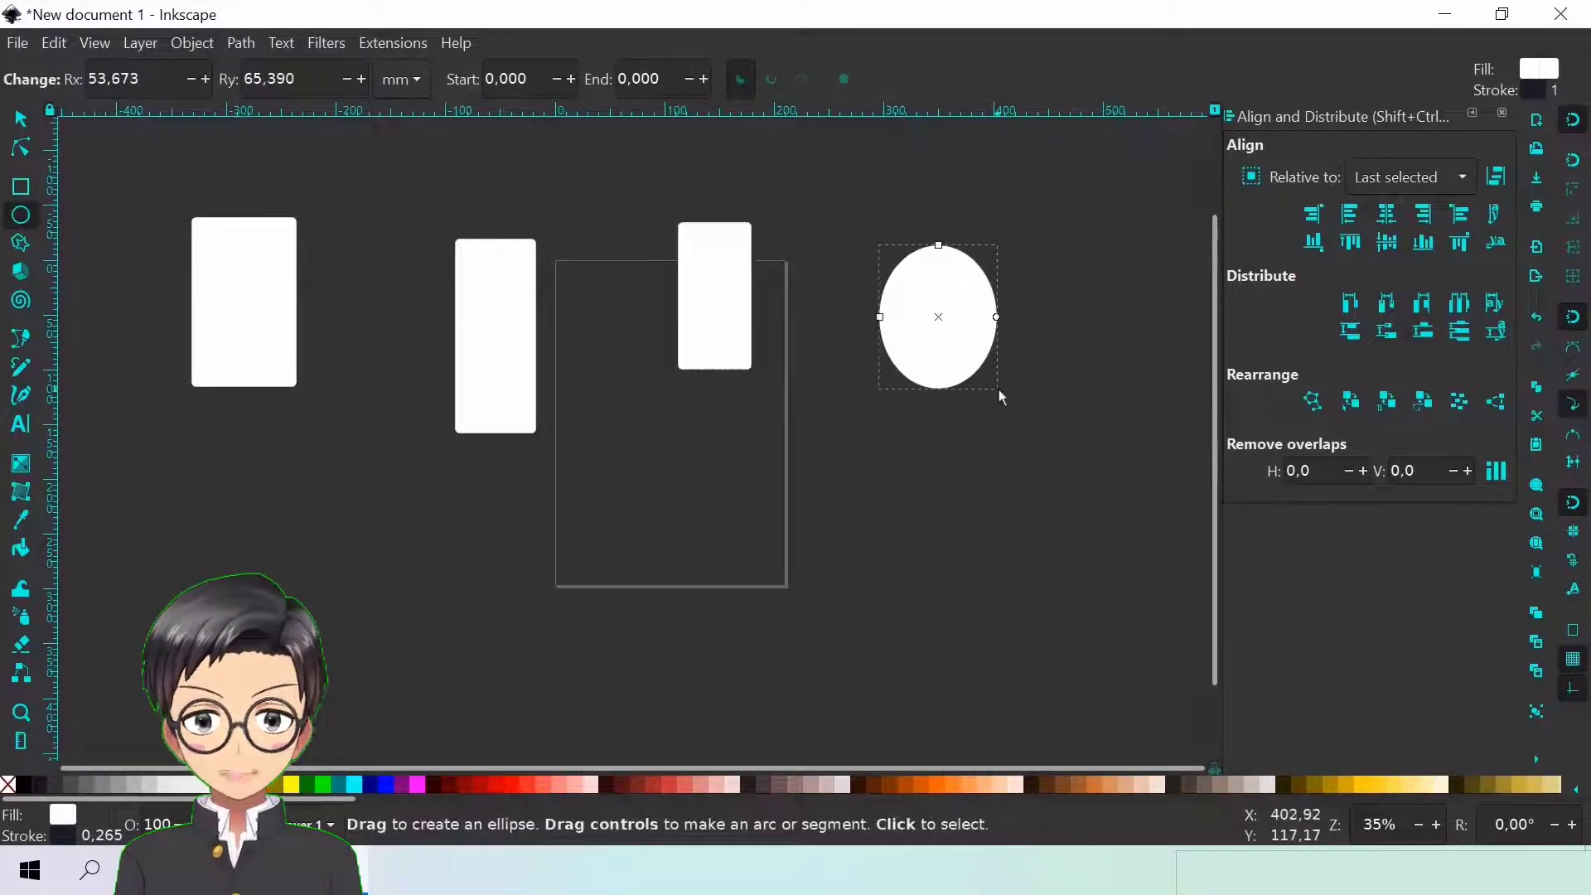
click(20, 120)
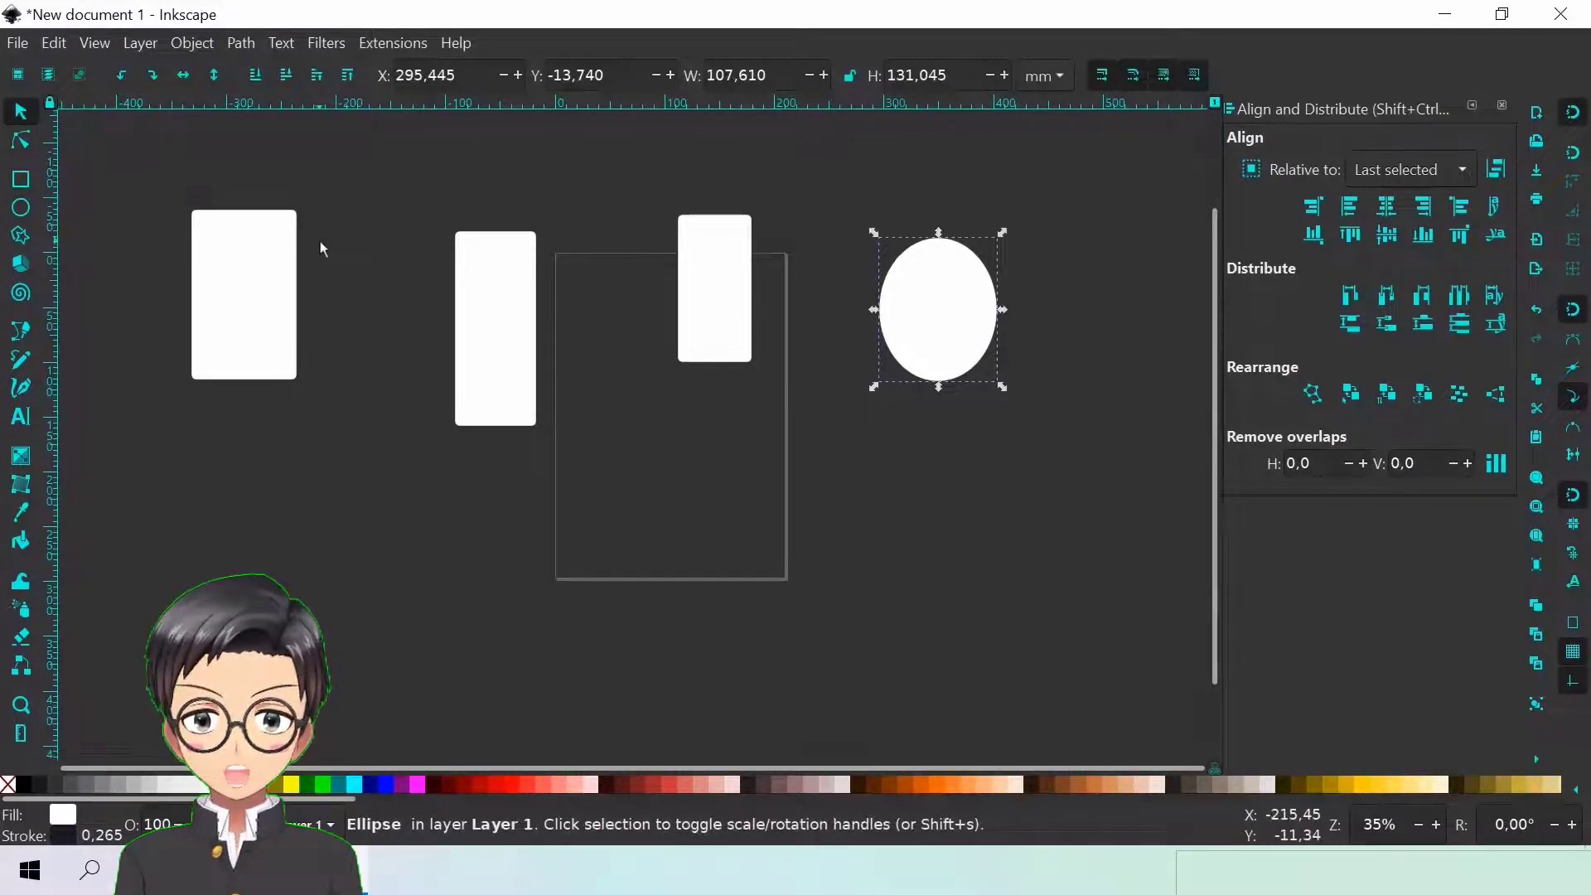
click(276, 269)
click(532, 286)
click(718, 277)
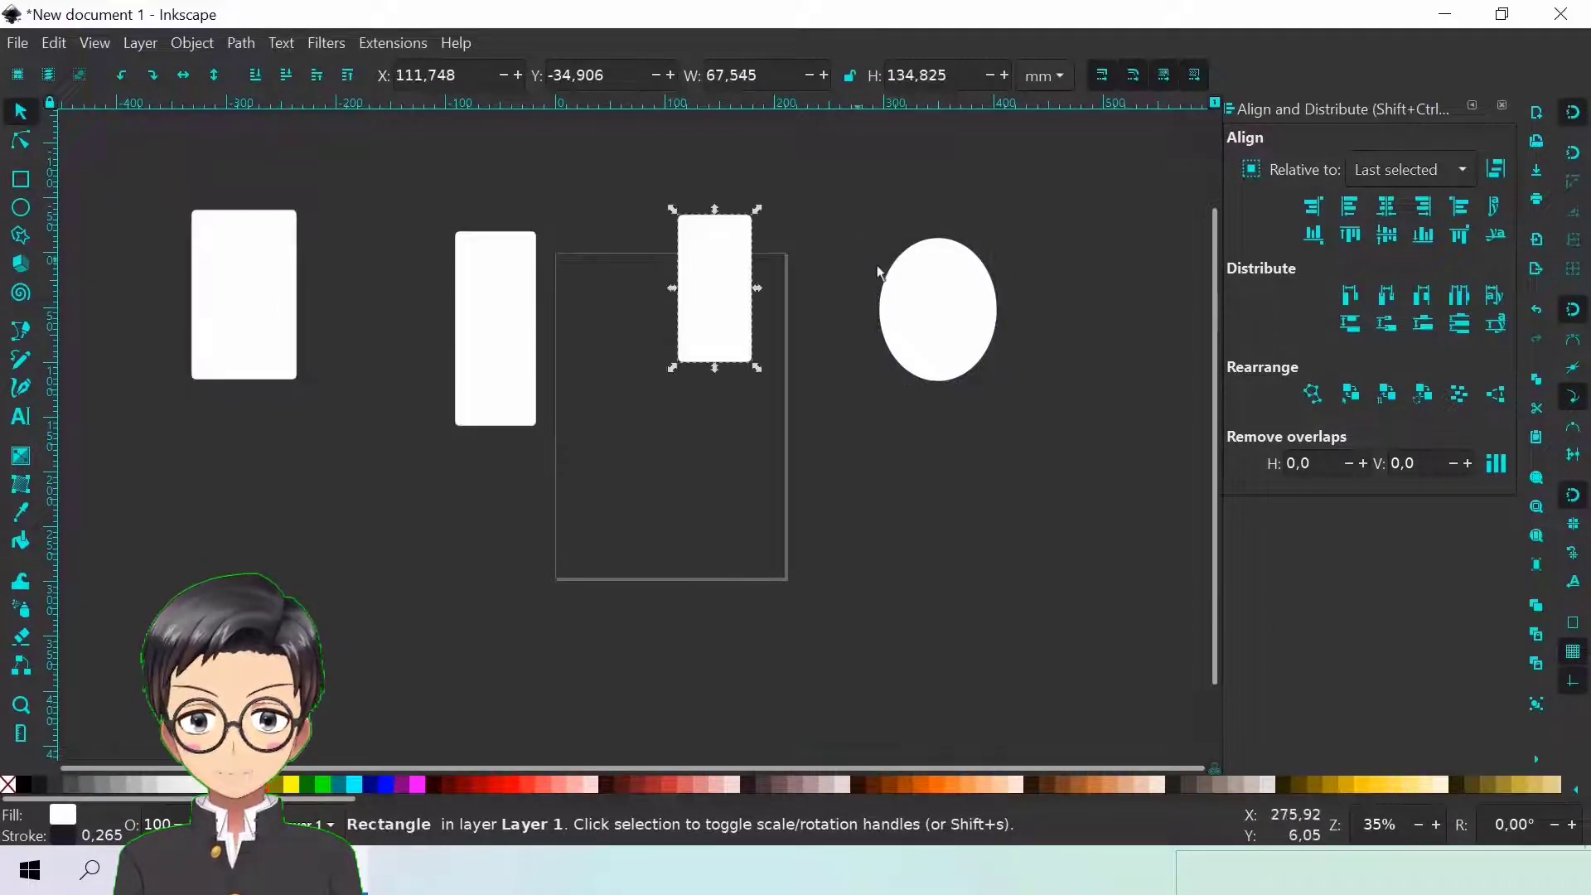
click(906, 277)
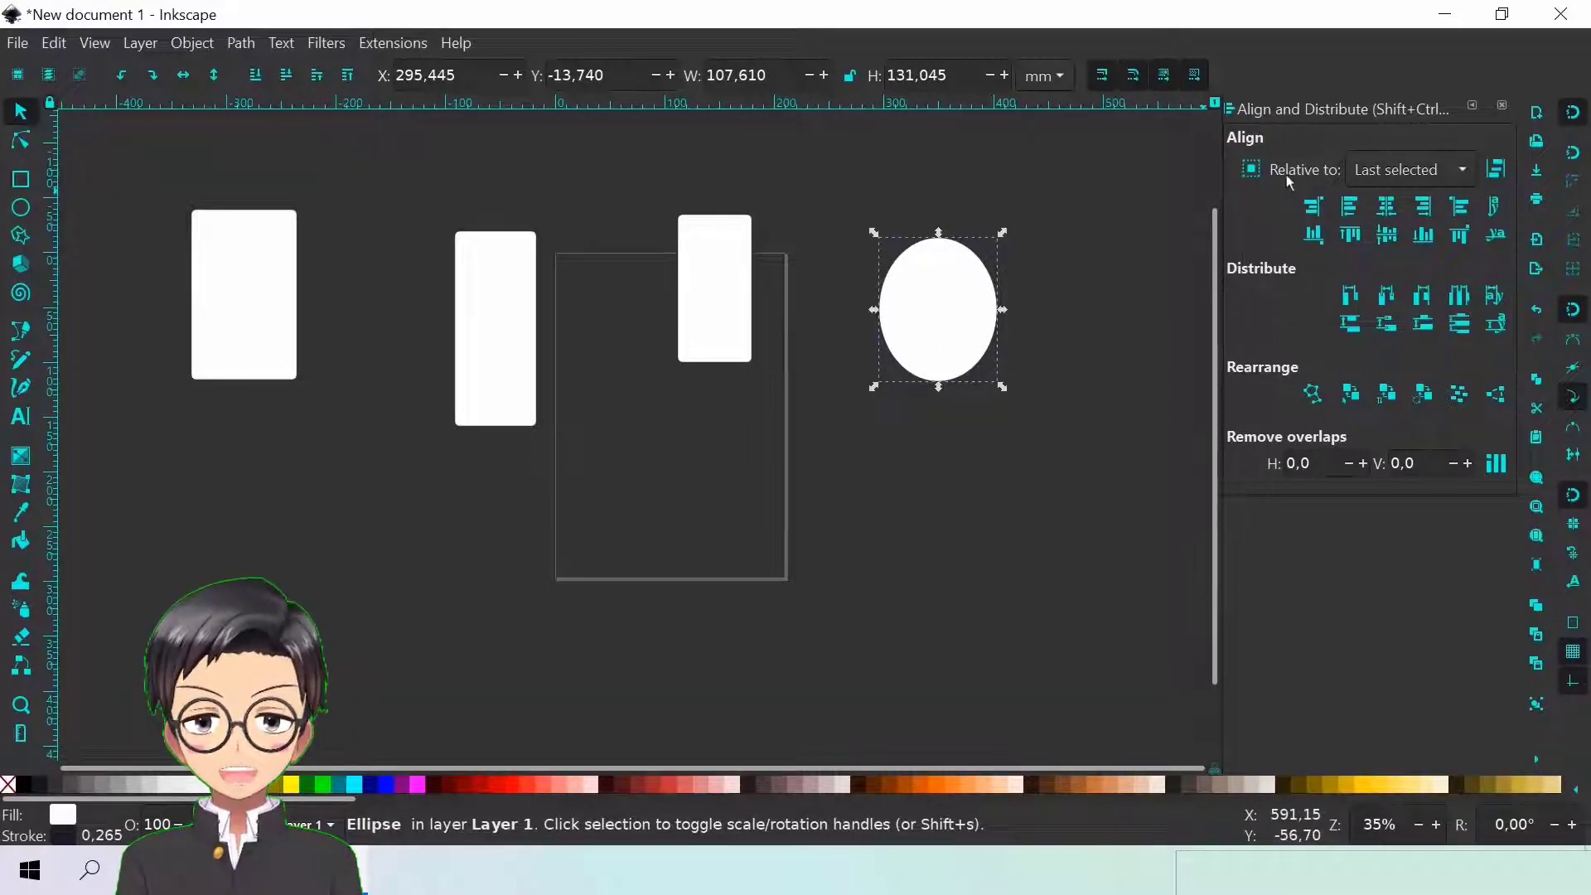
Set the alignment reference to Last selected and select the three rectangles in order, with the ellipse last
click(1466, 169)
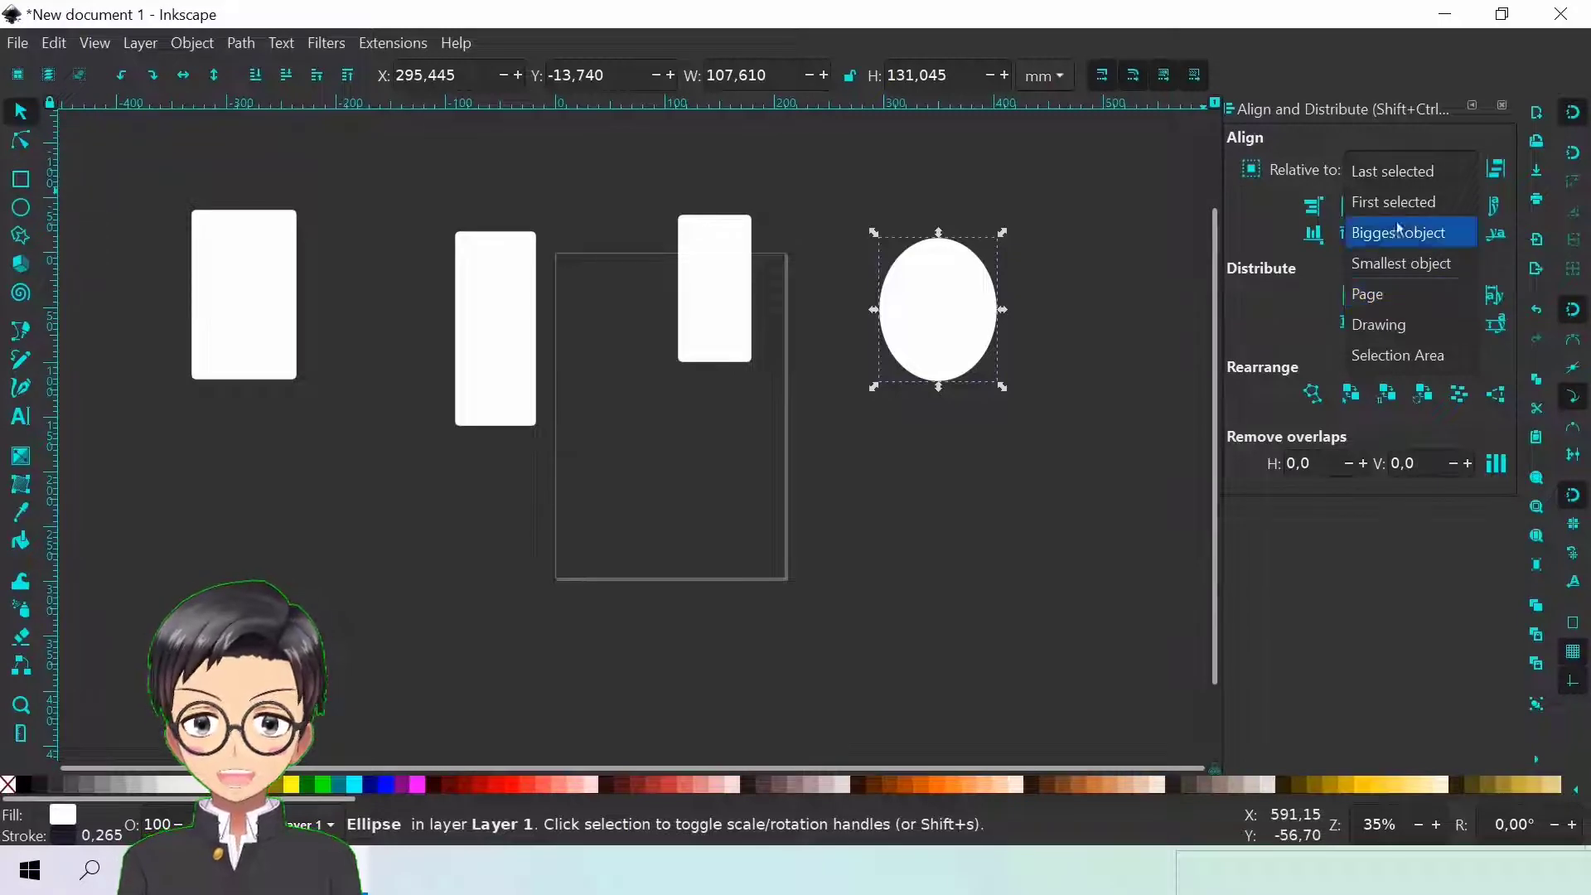
click(1391, 177)
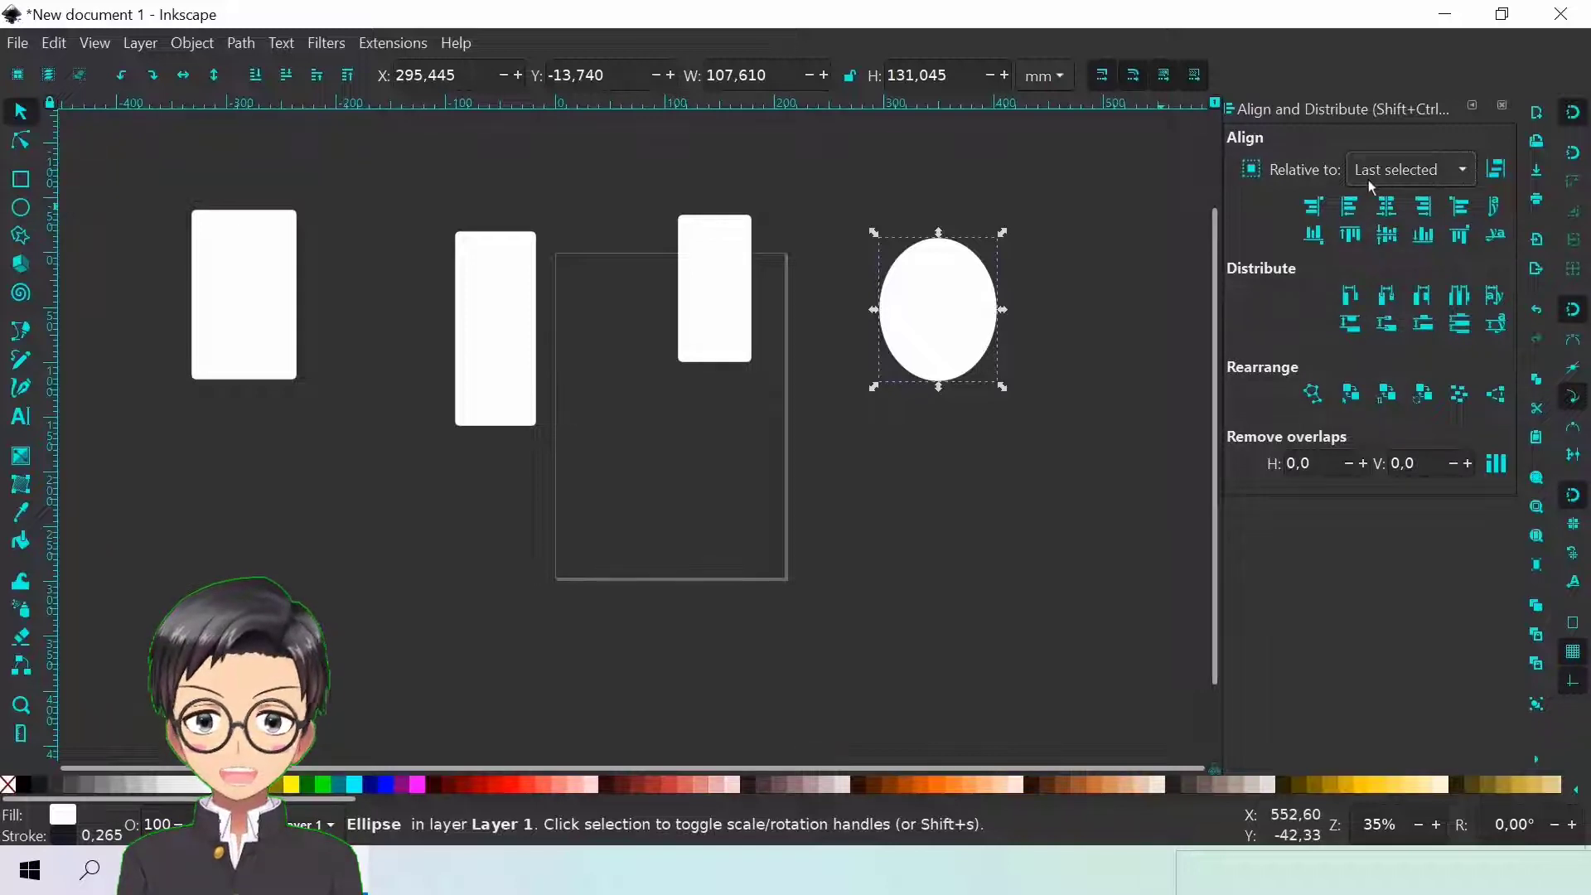
click(345, 227)
click(252, 240)
shift+click(505, 286)
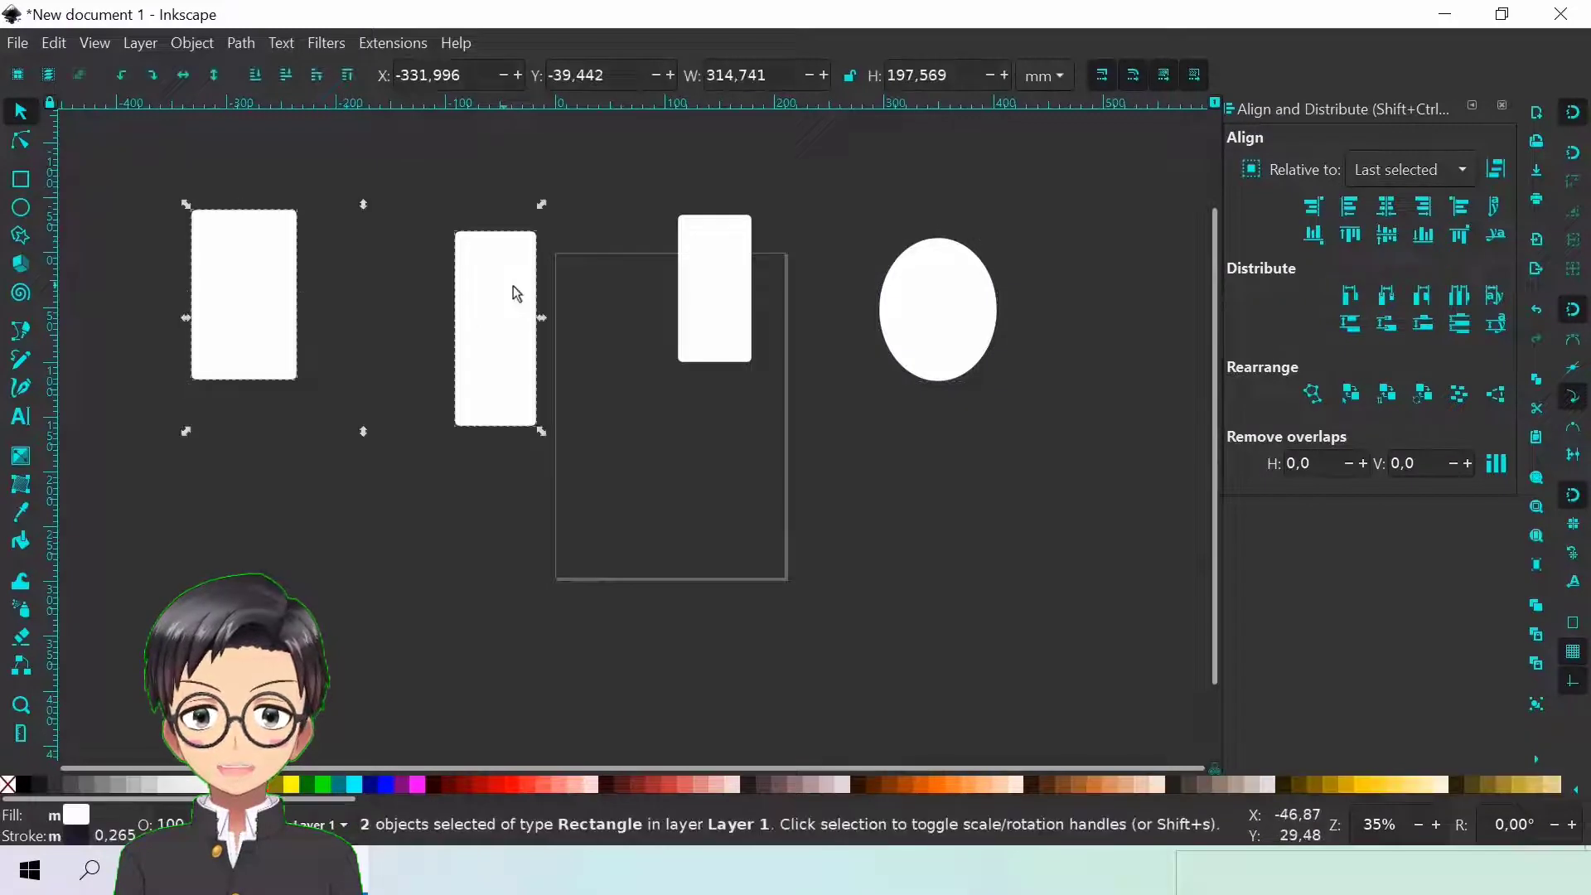
shift+click(696, 246)
shift+click(906, 302)
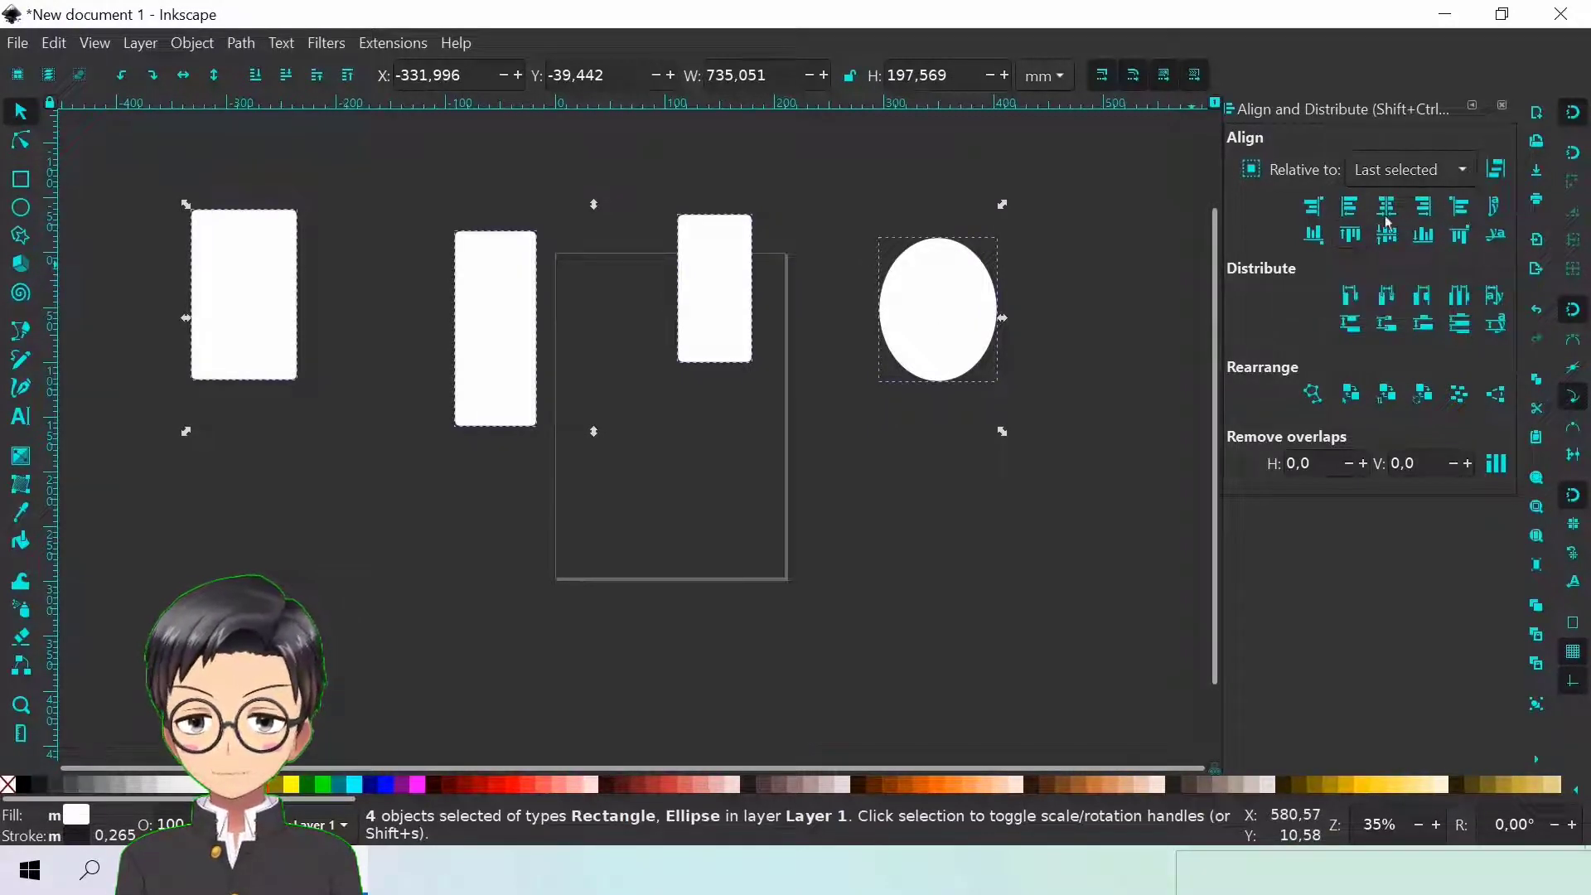
Try top-edge and bottom-edge alignment on the four selected shapes, finishing with them centered on the horizontal axis
click(1349, 237)
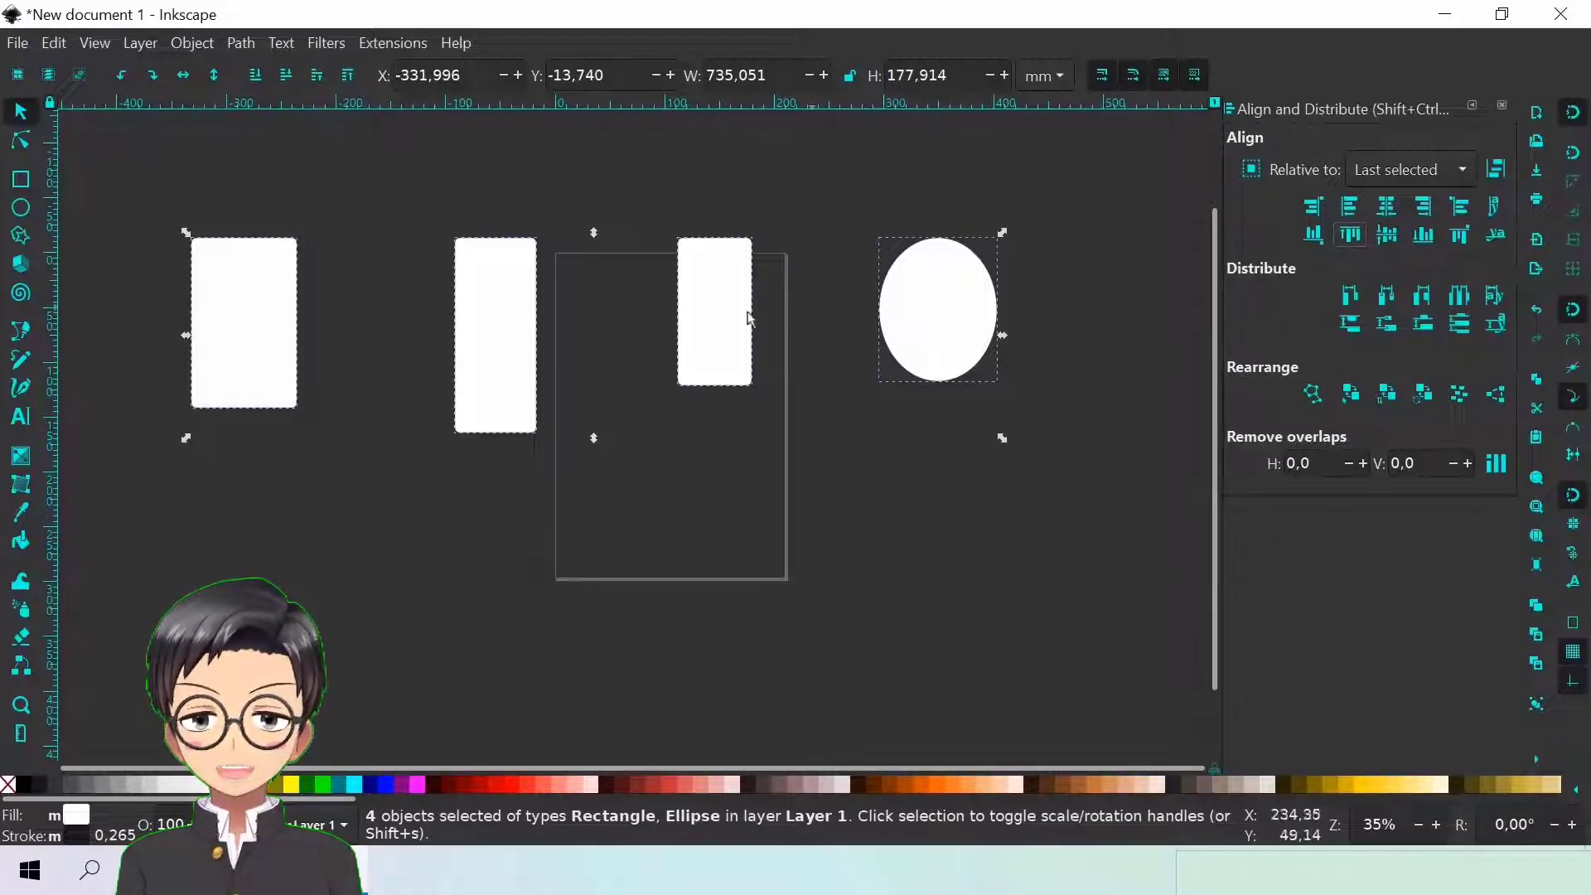
click(1424, 236)
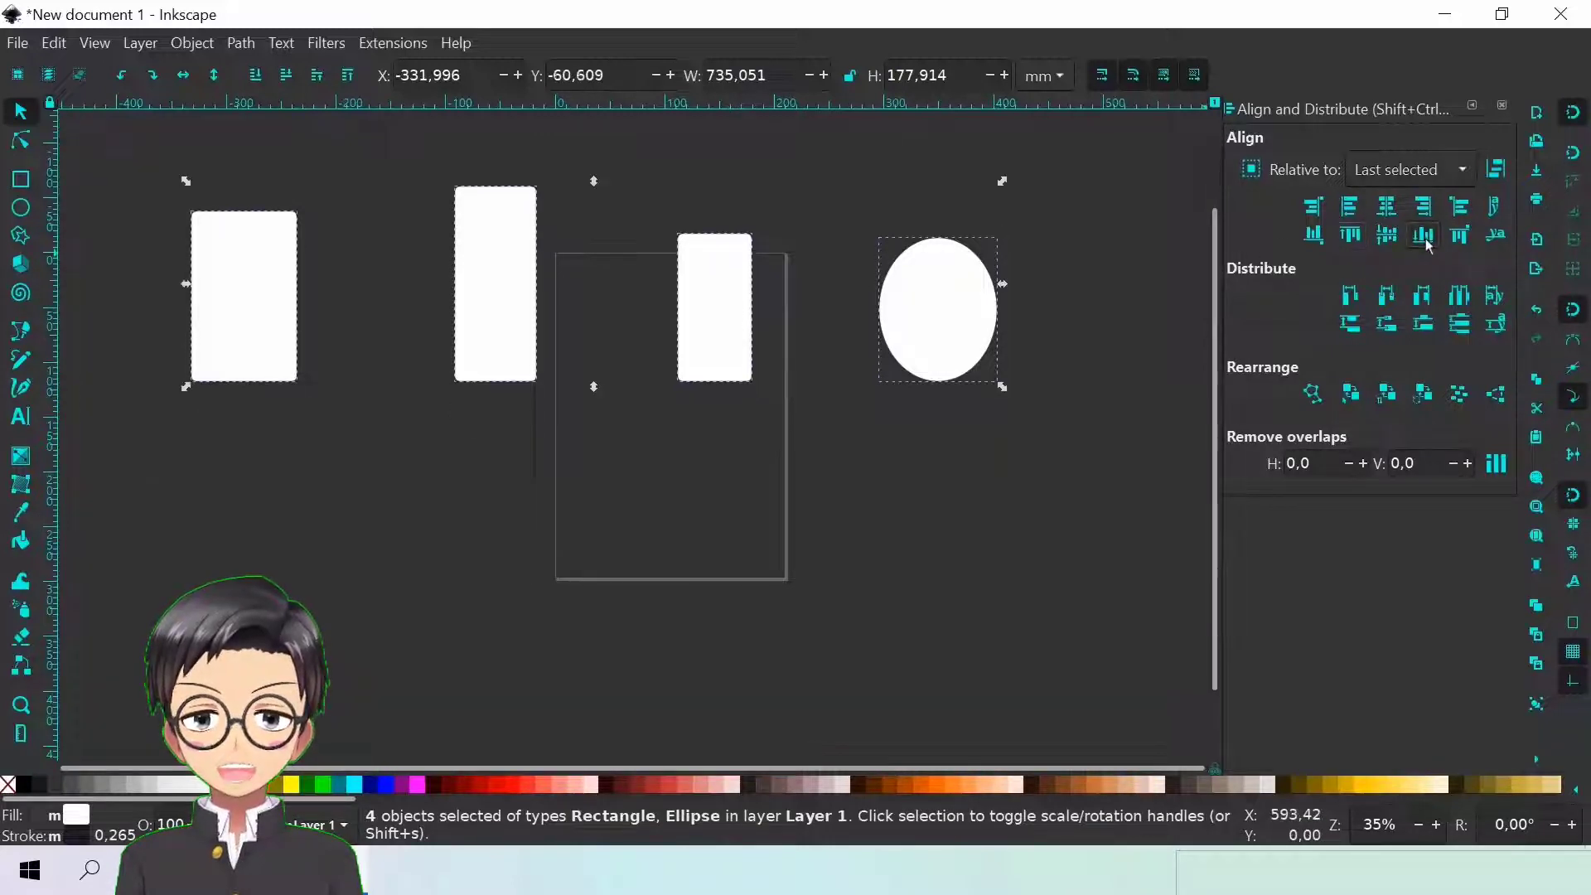
click(1382, 240)
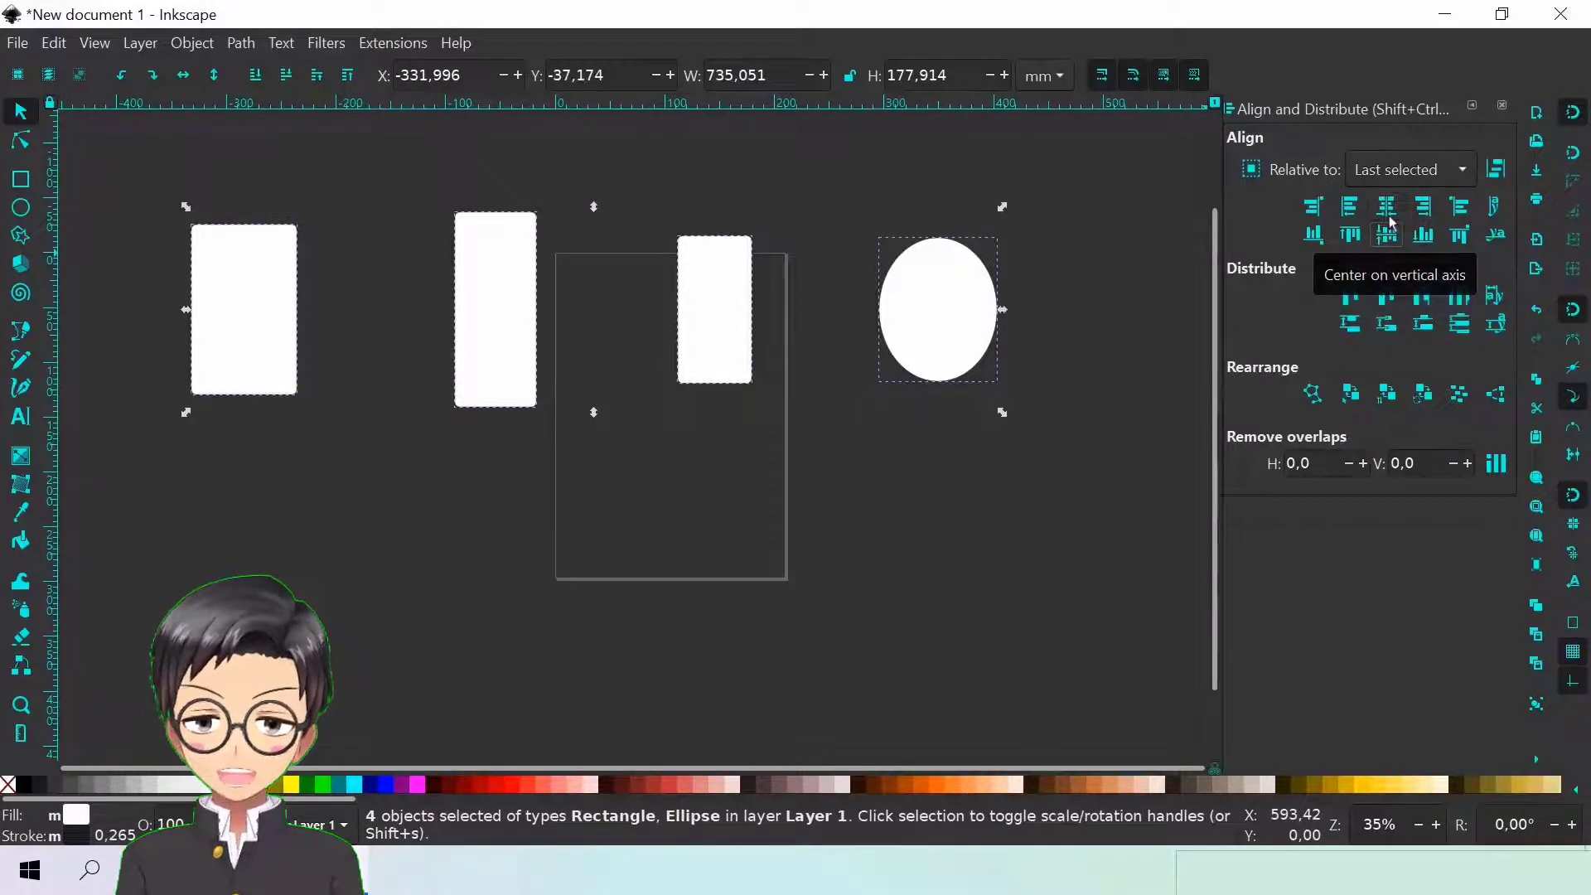
Try centering the four shapes on the vertical axis, undo that alignment and clear the selection
click(1388, 209)
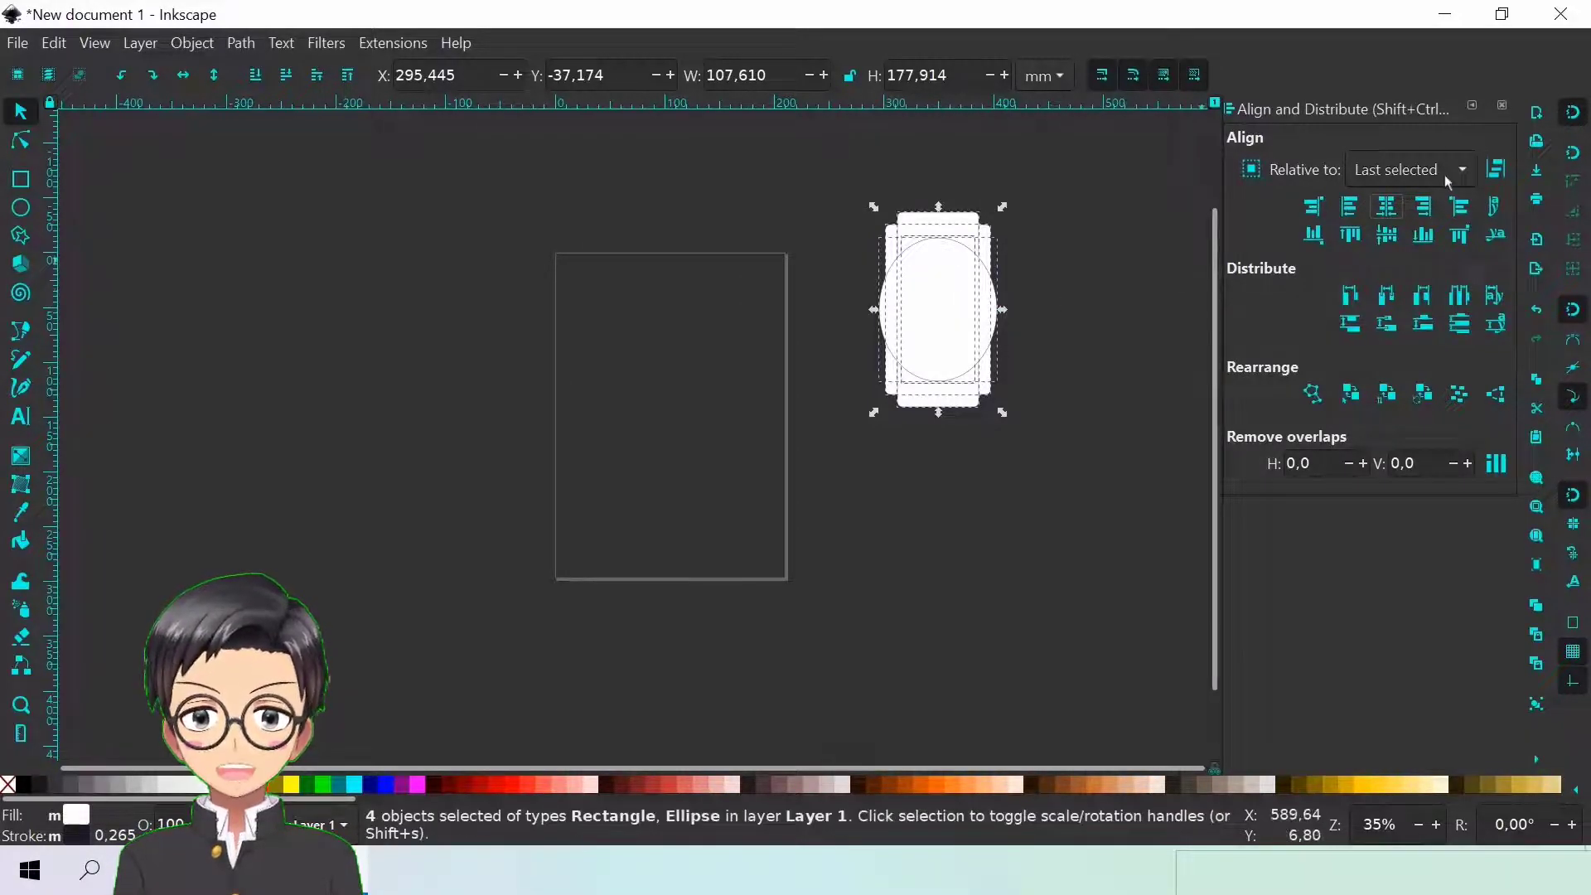
key(ctrl+z)
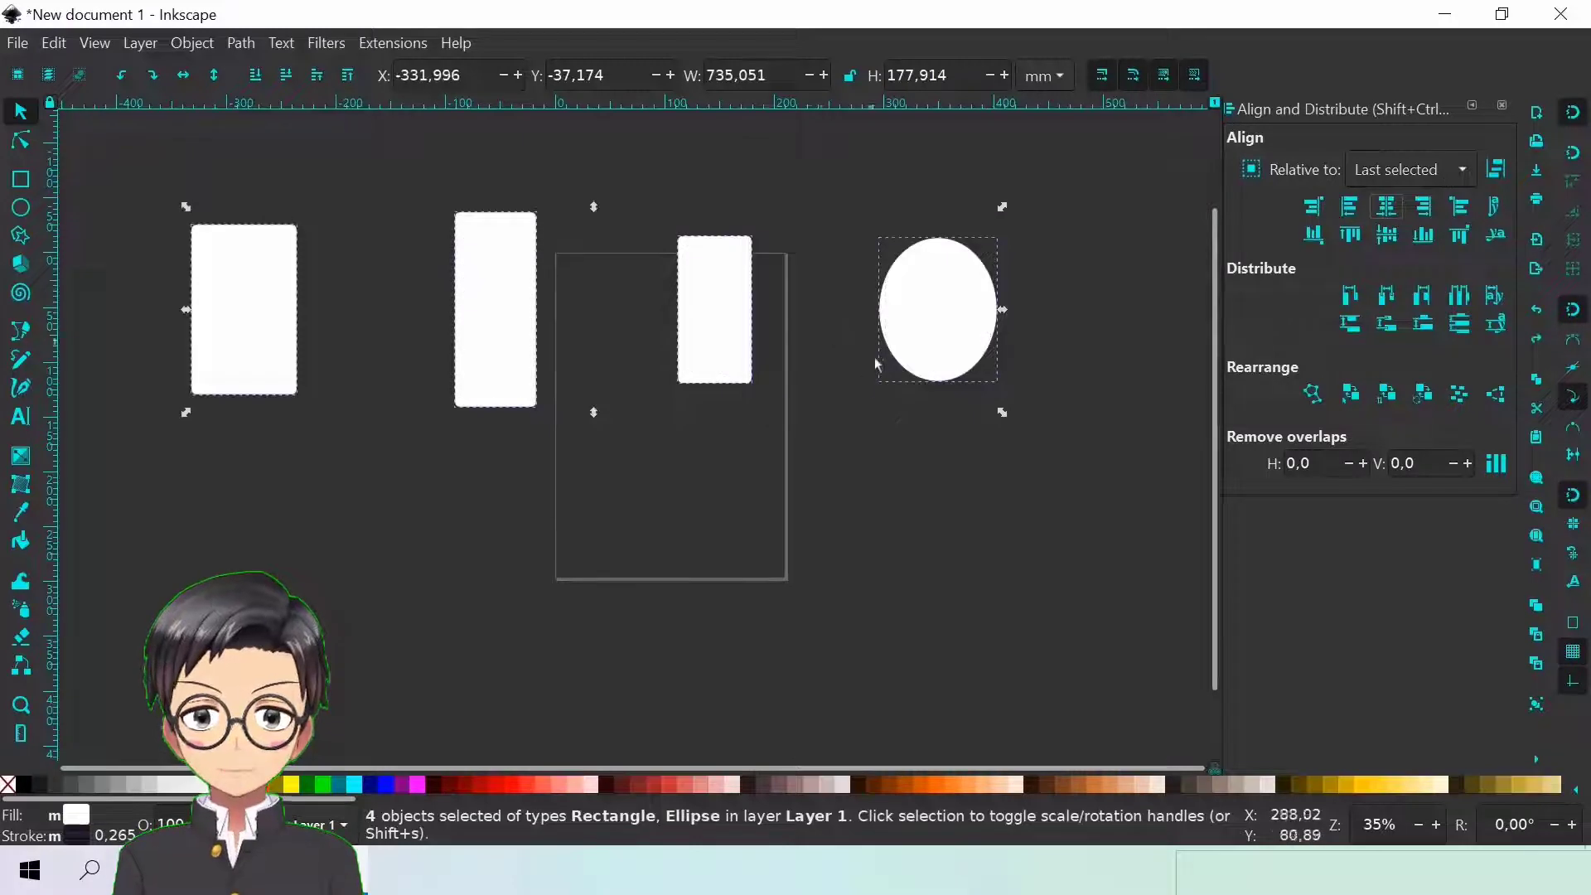
key(Escape)
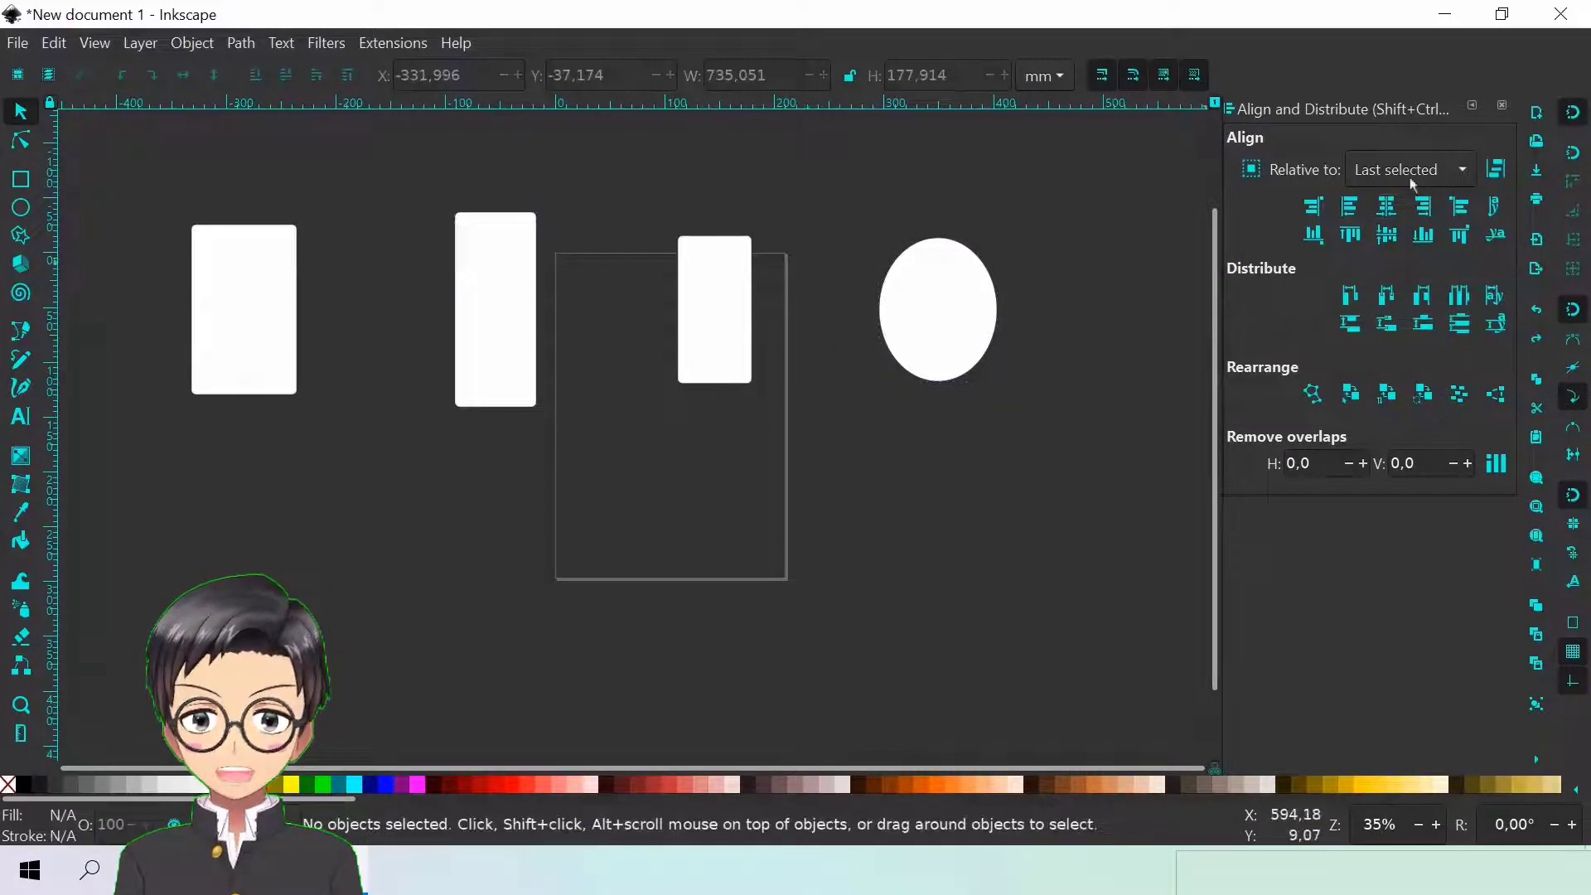
Set the alignment reference to First selected and select all four shapes, starting with the rectangle farthest from the ellipse
click(1461, 170)
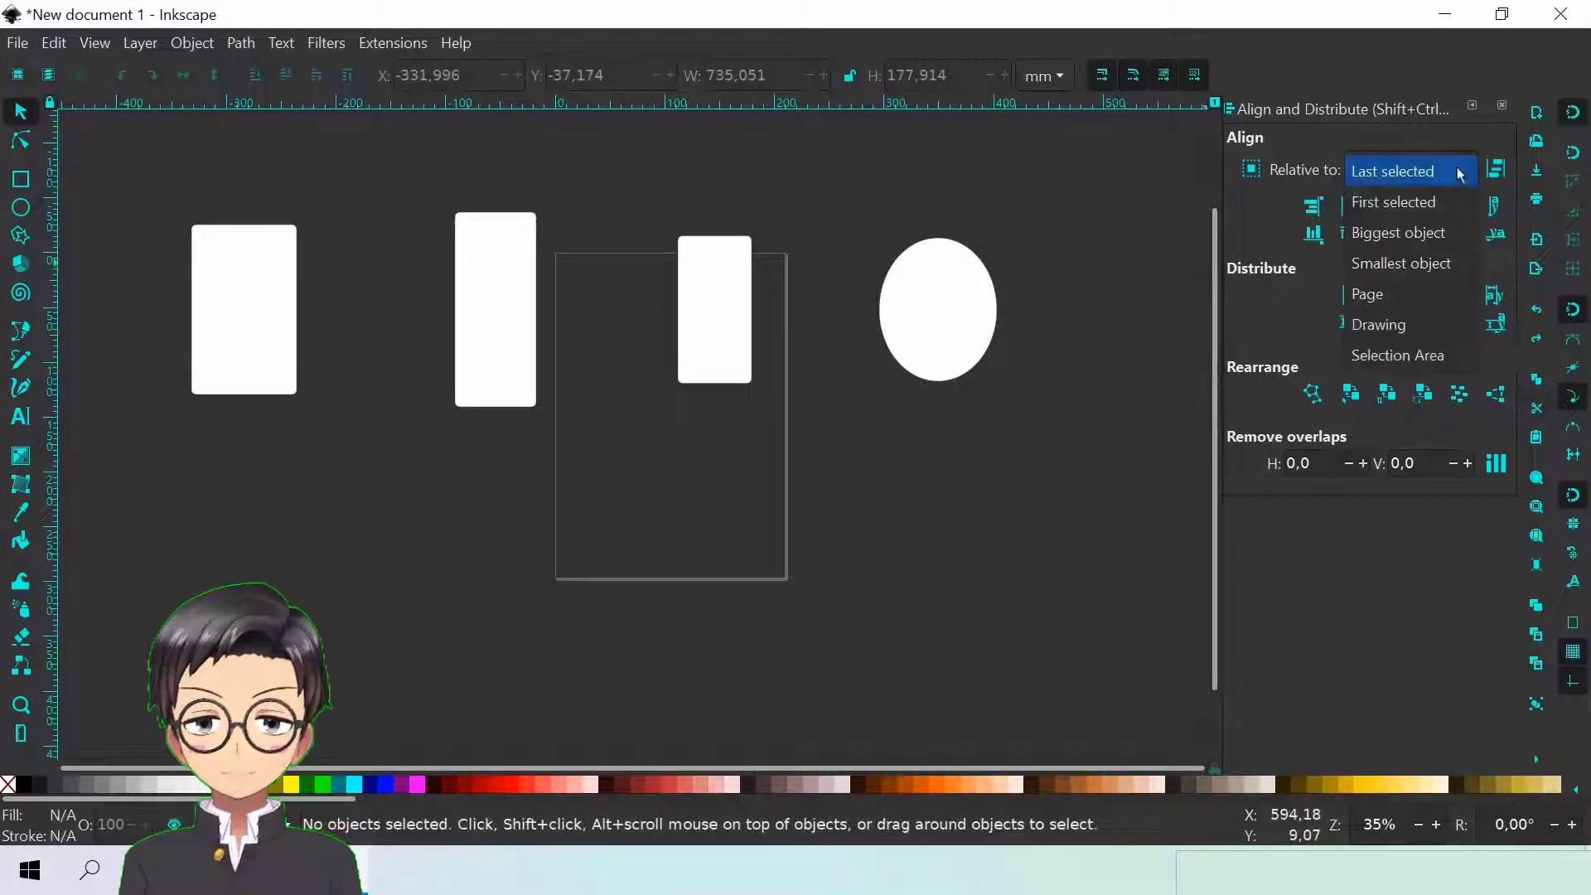
click(1435, 212)
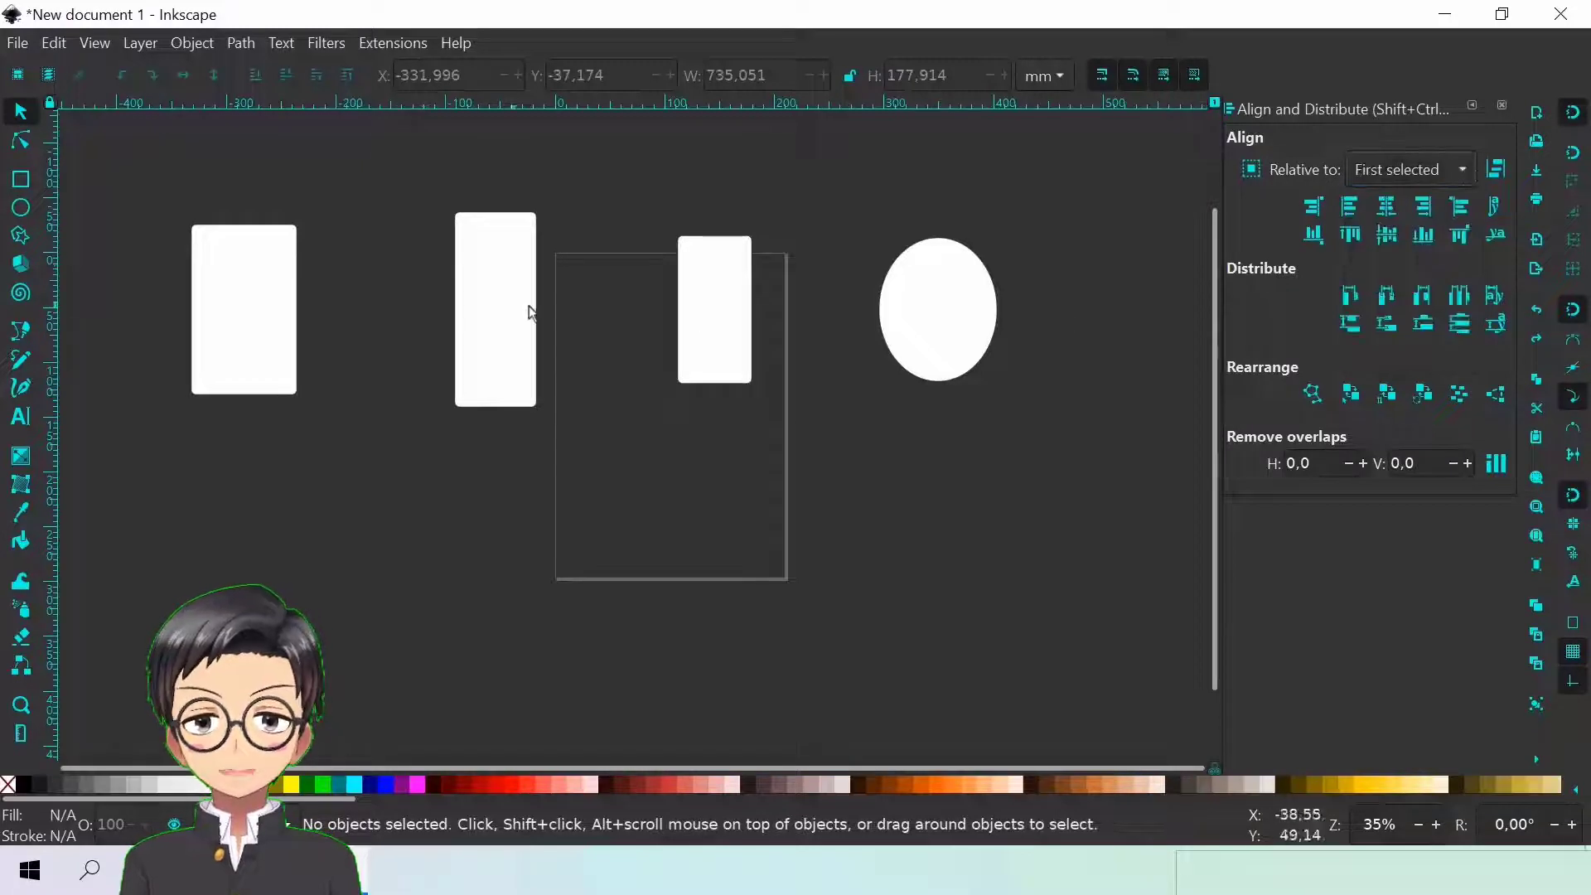
click(240, 292)
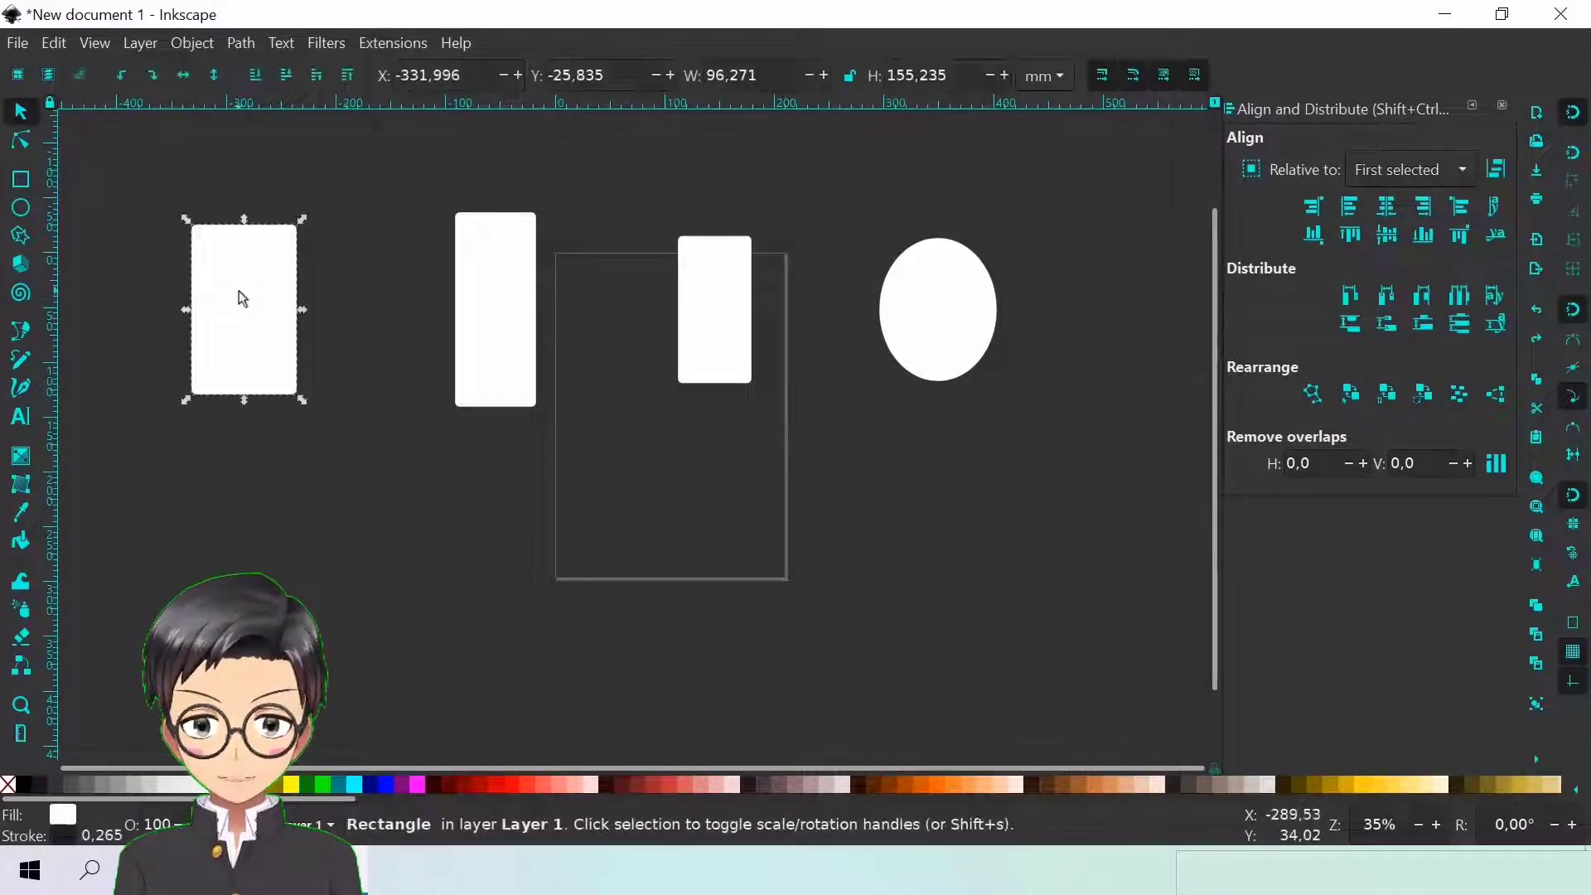
shift+click(469, 295)
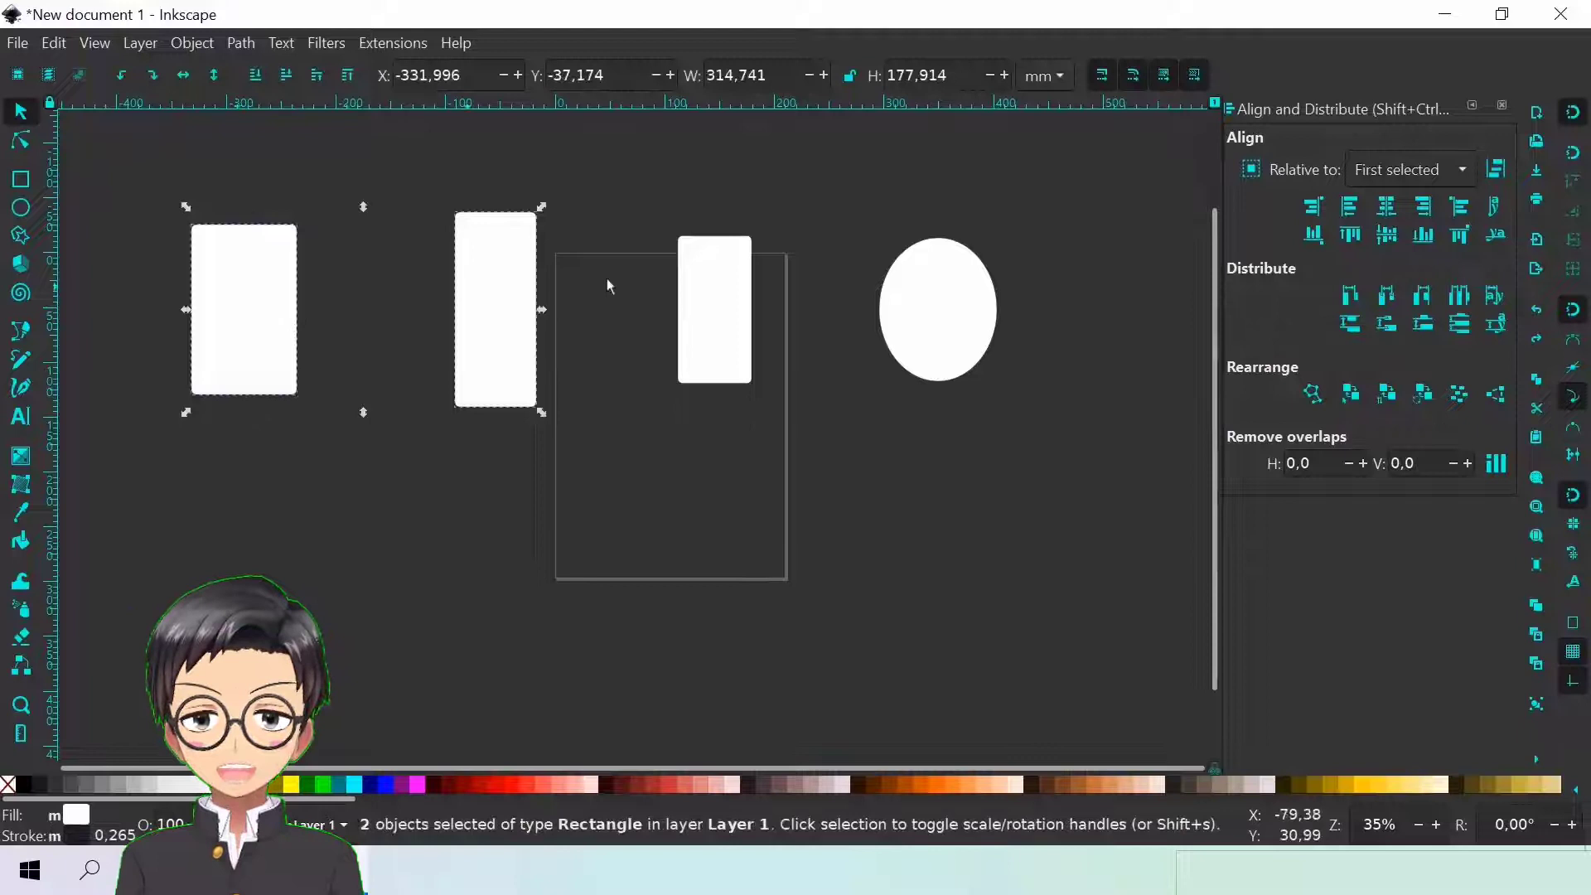
shift+click(698, 292)
shift+click(928, 300)
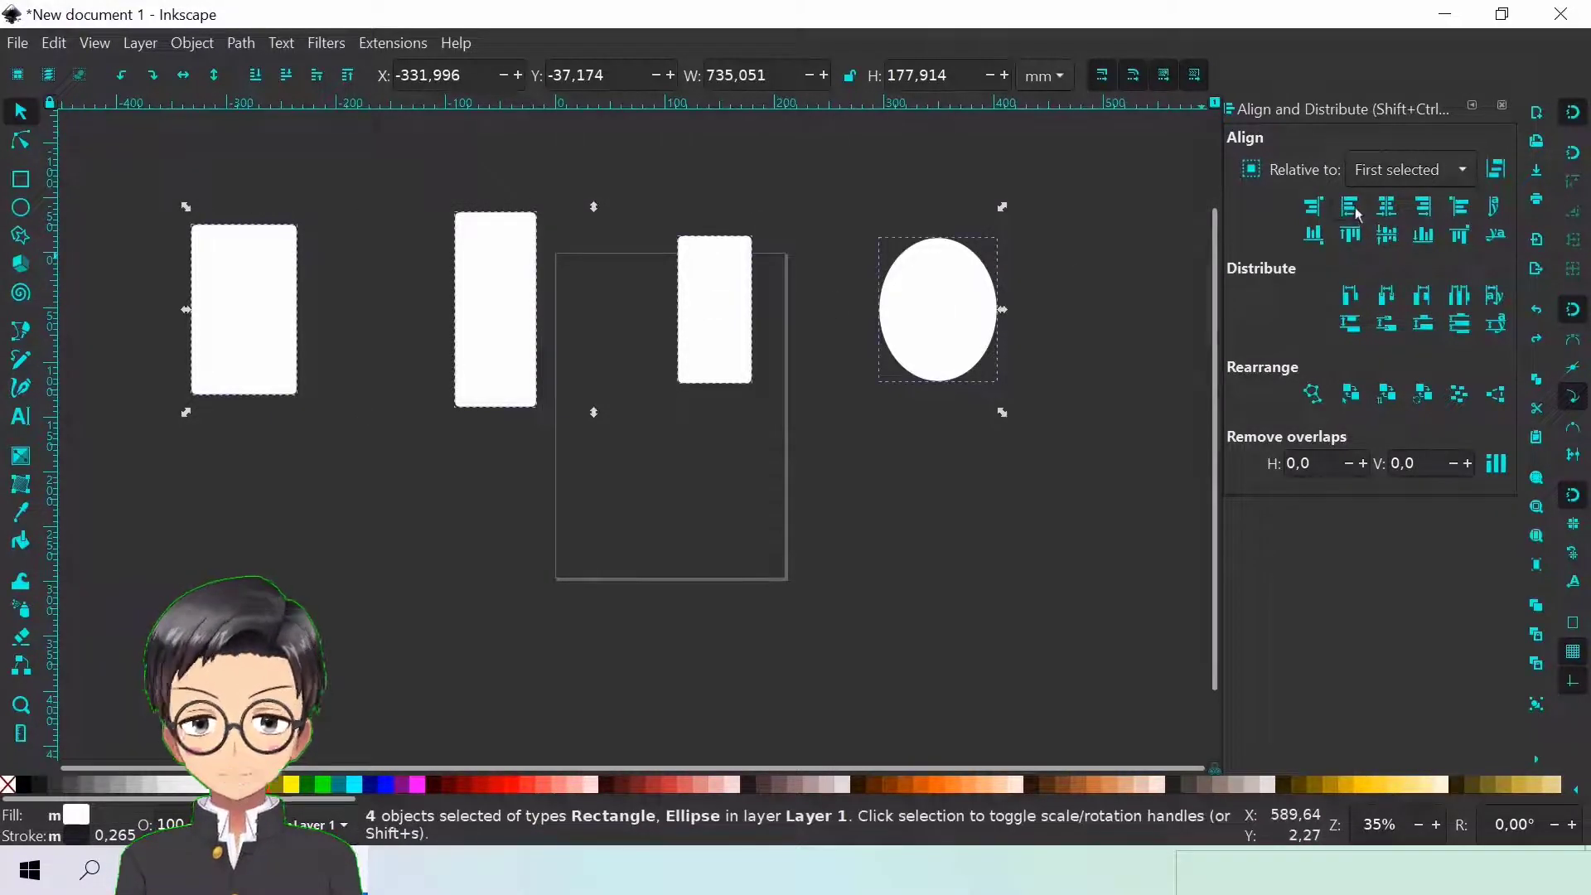
Compare top-edge and bottom-edge alignment relative to the first selected rectangle, ending with the shapes centered on the horizontal axis
click(1352, 239)
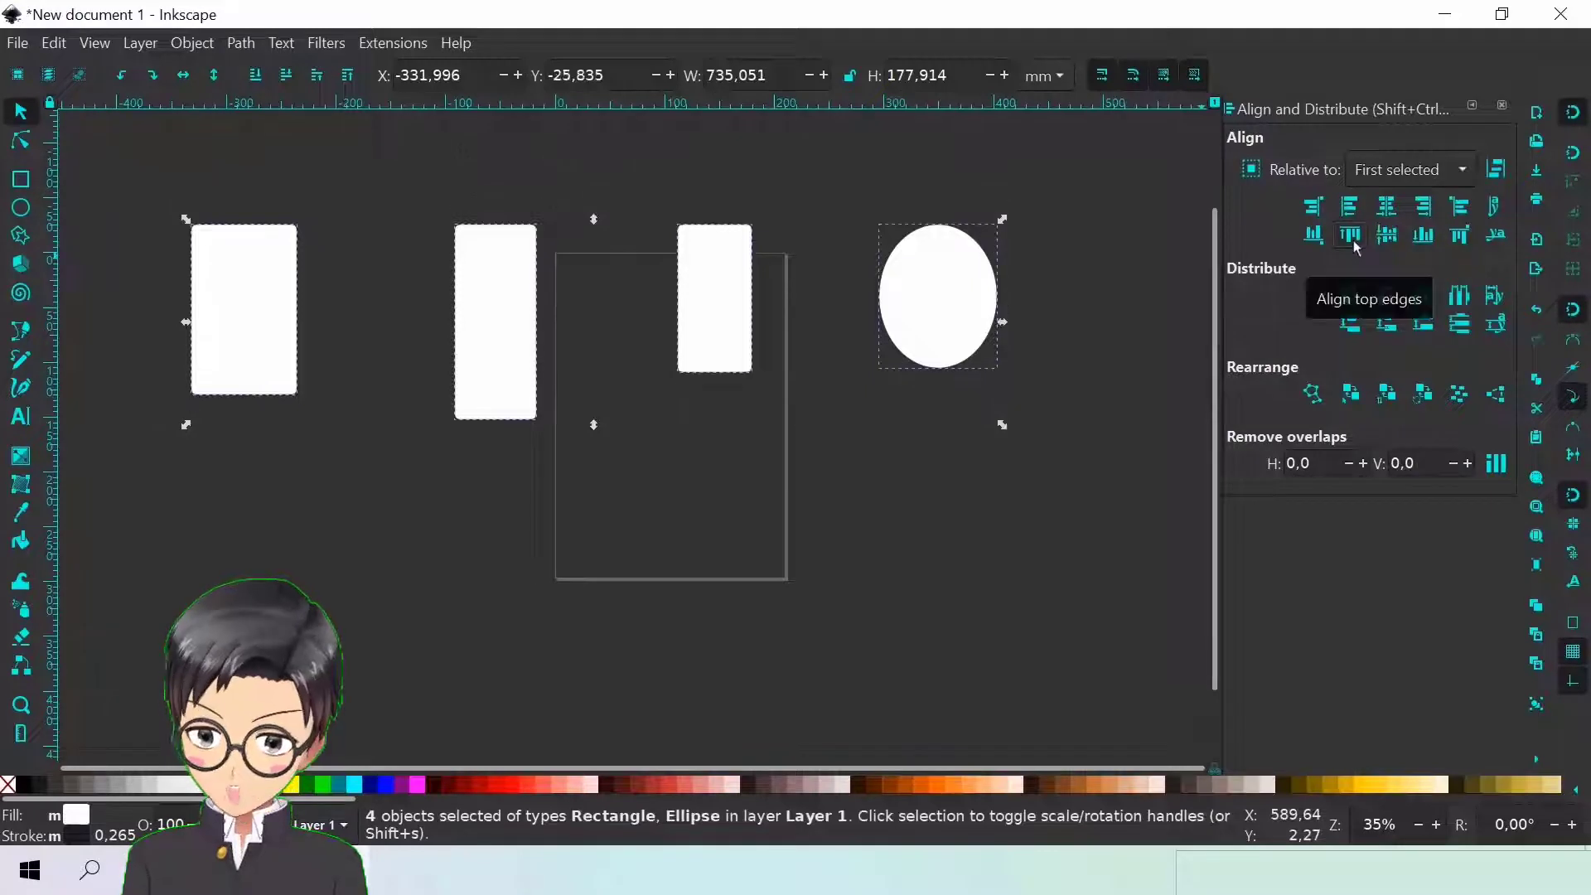
click(1423, 237)
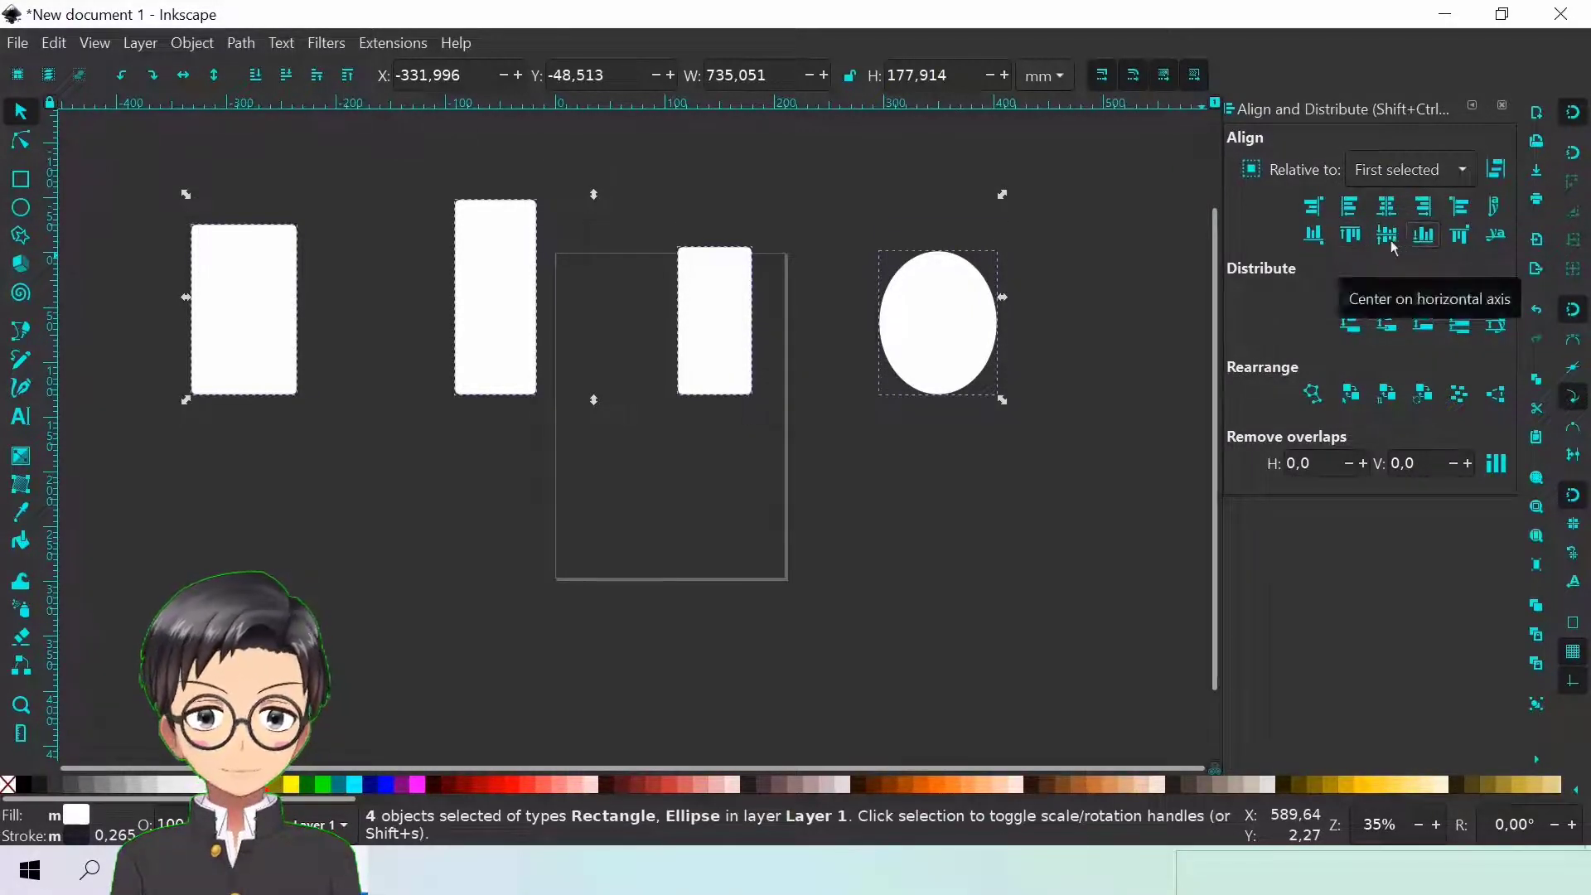
click(1387, 235)
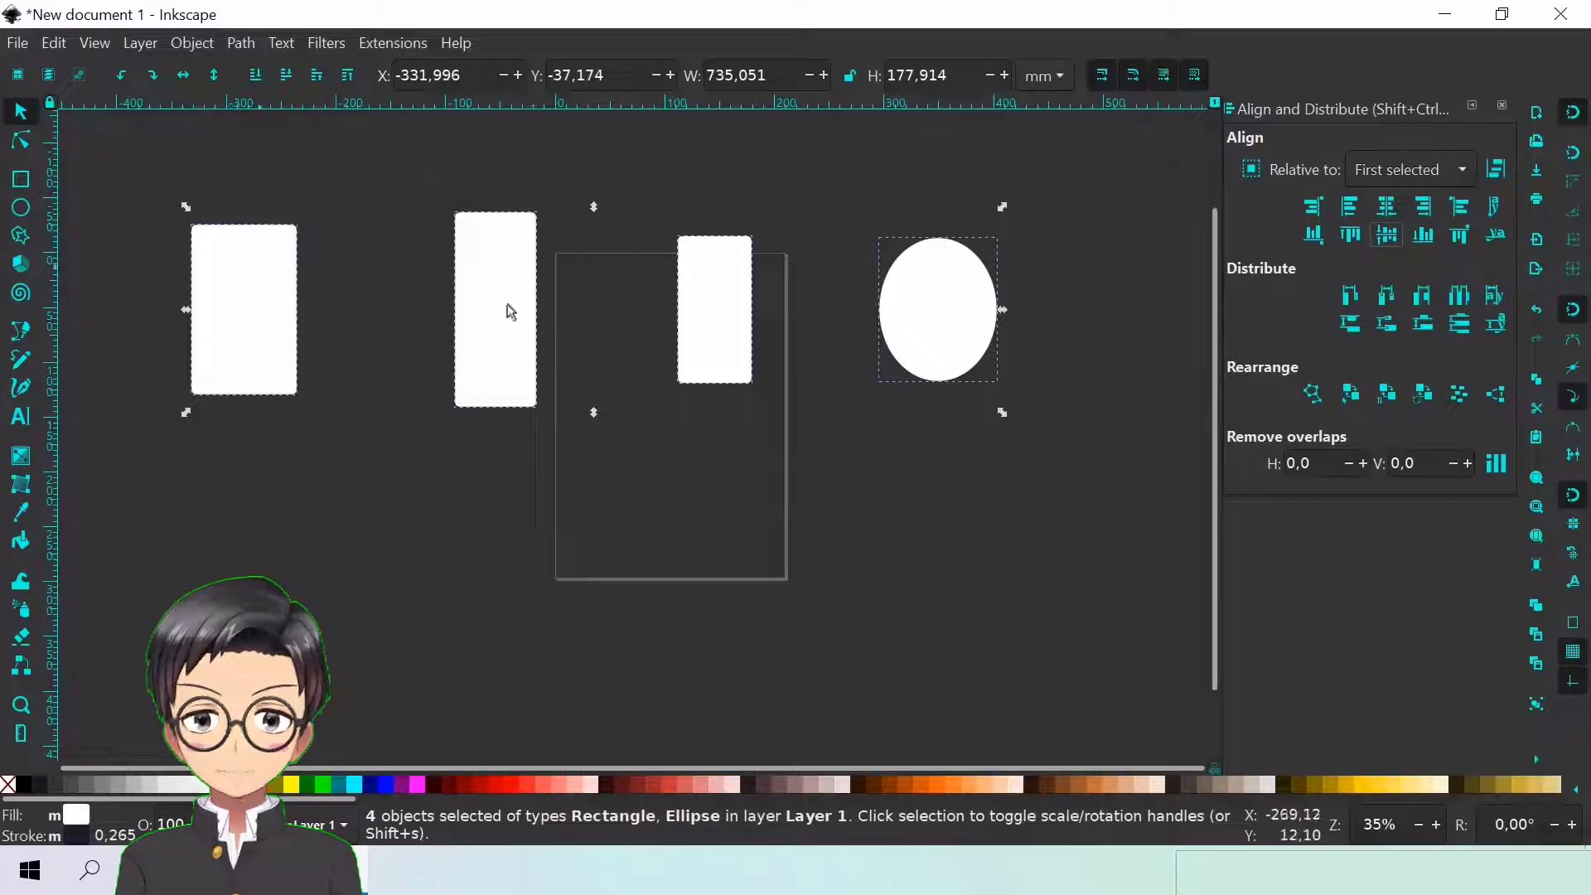
Enlarge the ellipse to about 171 by 208 mm
click(429, 303)
scroll(430, 305, down, 2)
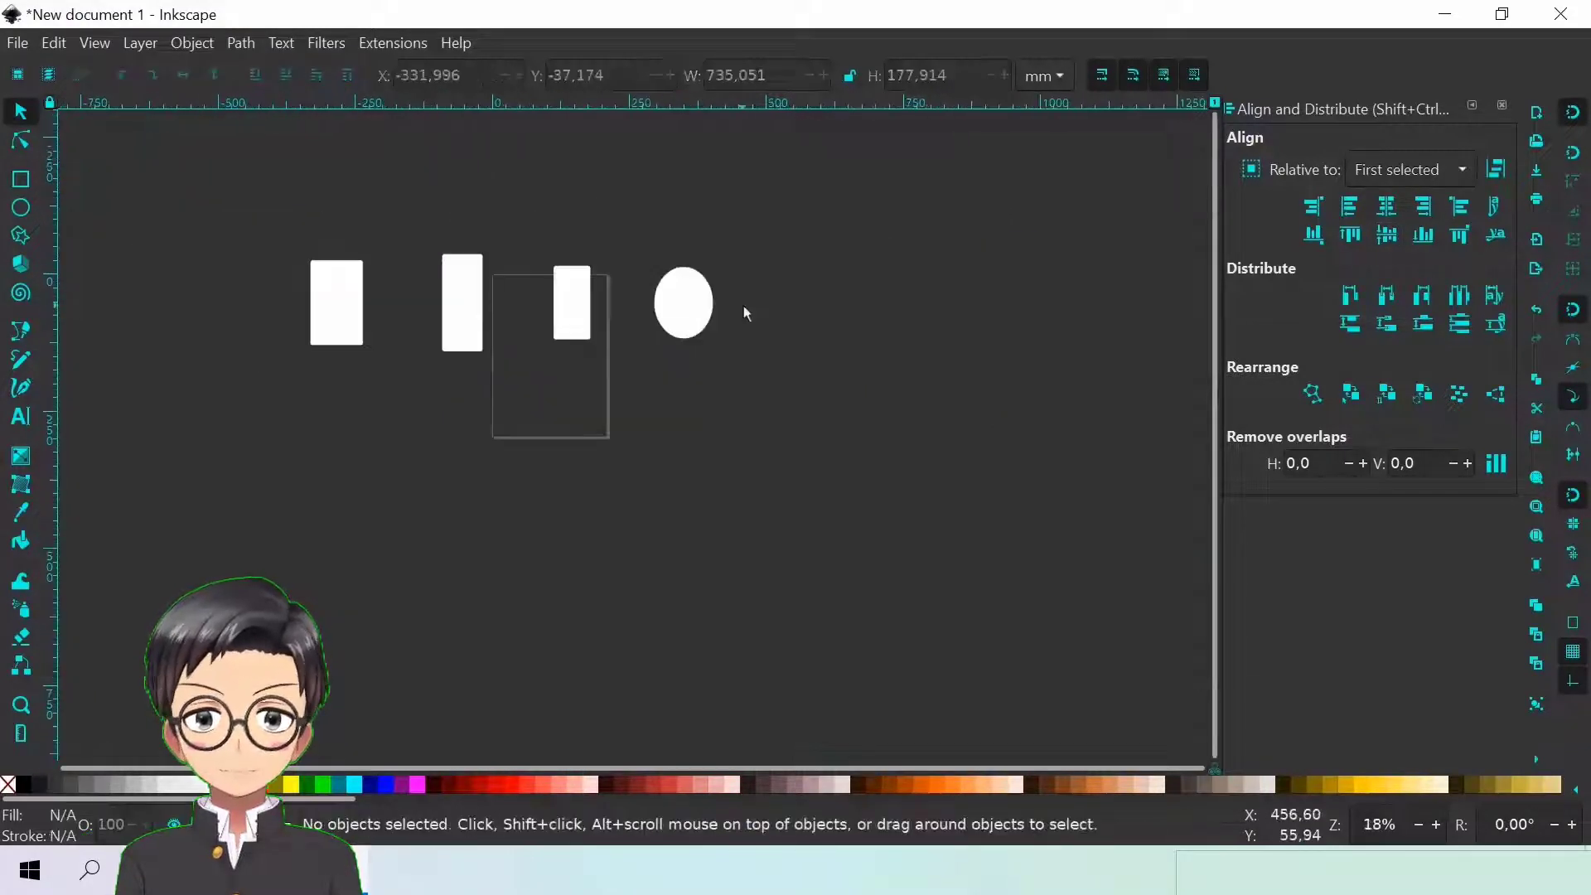
click(704, 282)
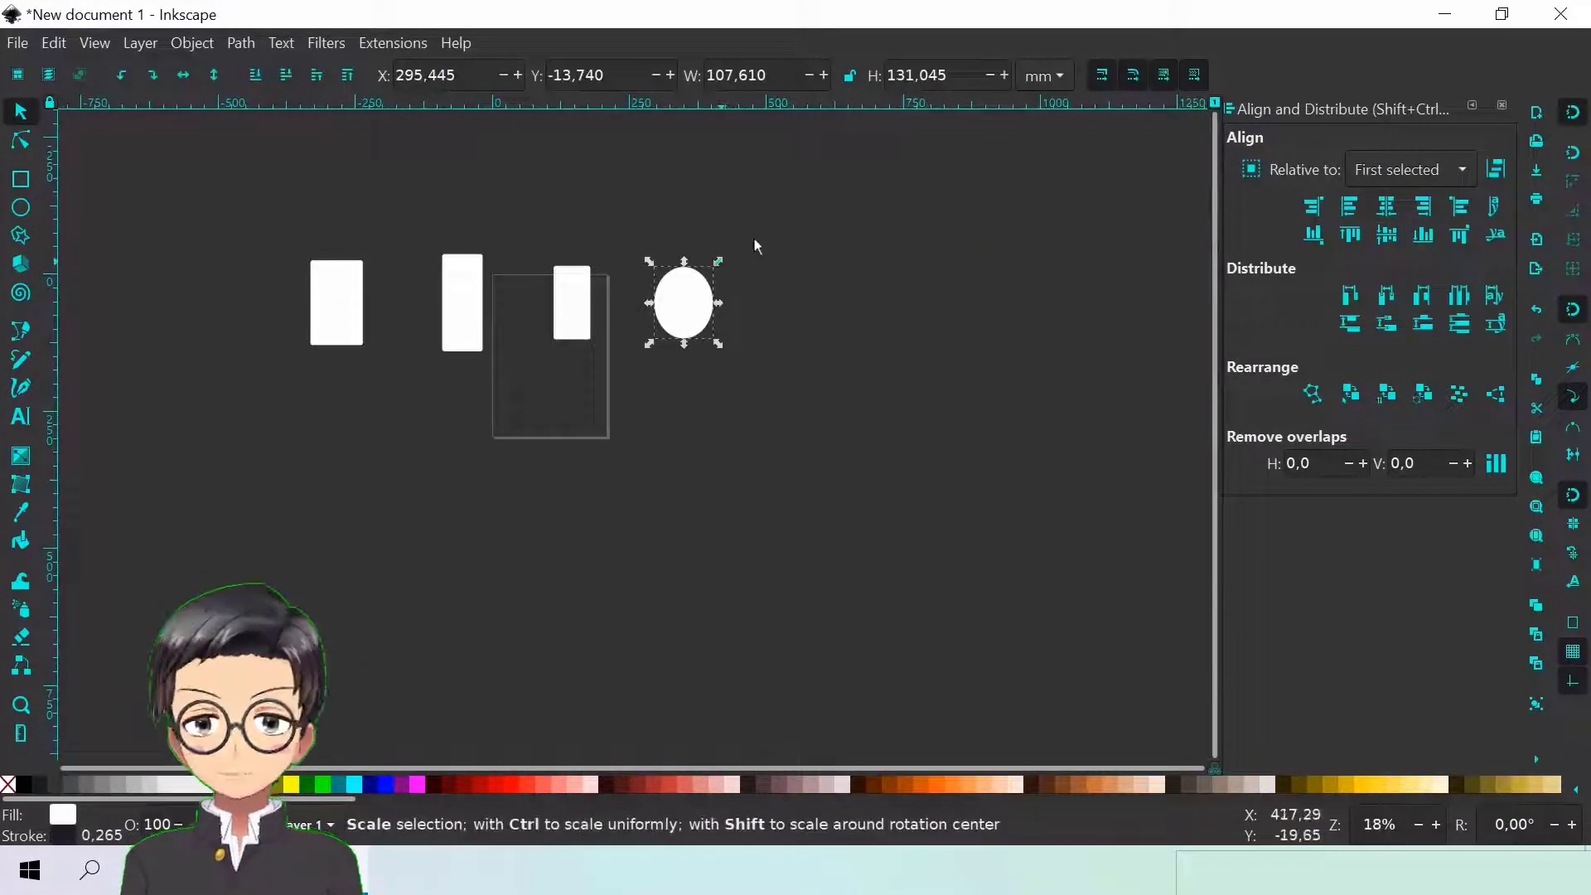
drag(754, 239, 828, 220)
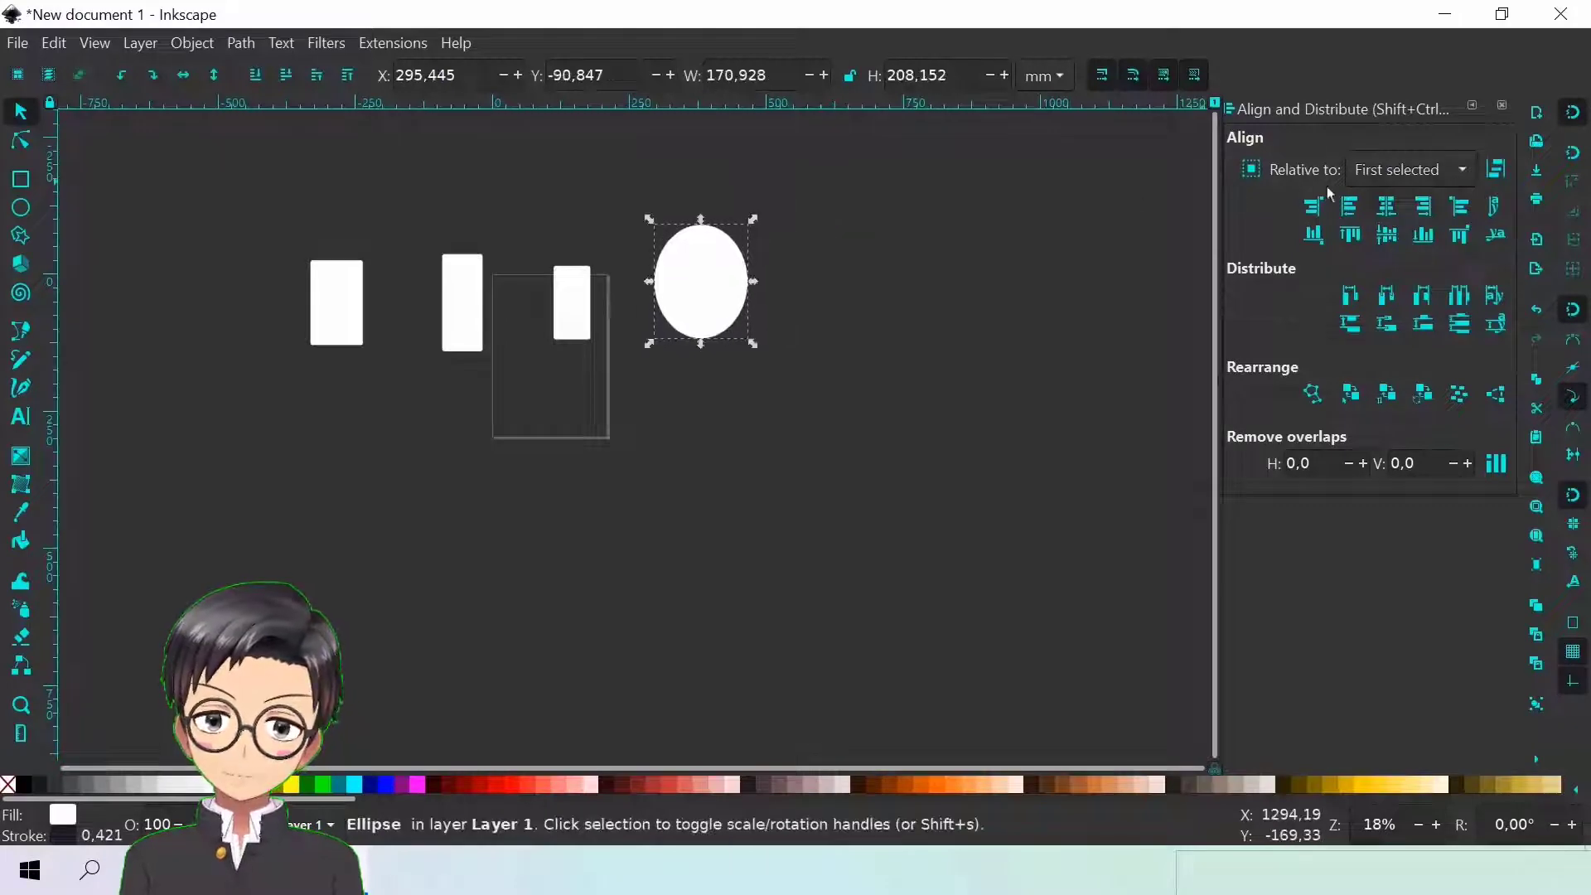
Set the alignment reference to Biggest object and move the rectangle nearest the ellipse to the ellipse's other side
click(1446, 169)
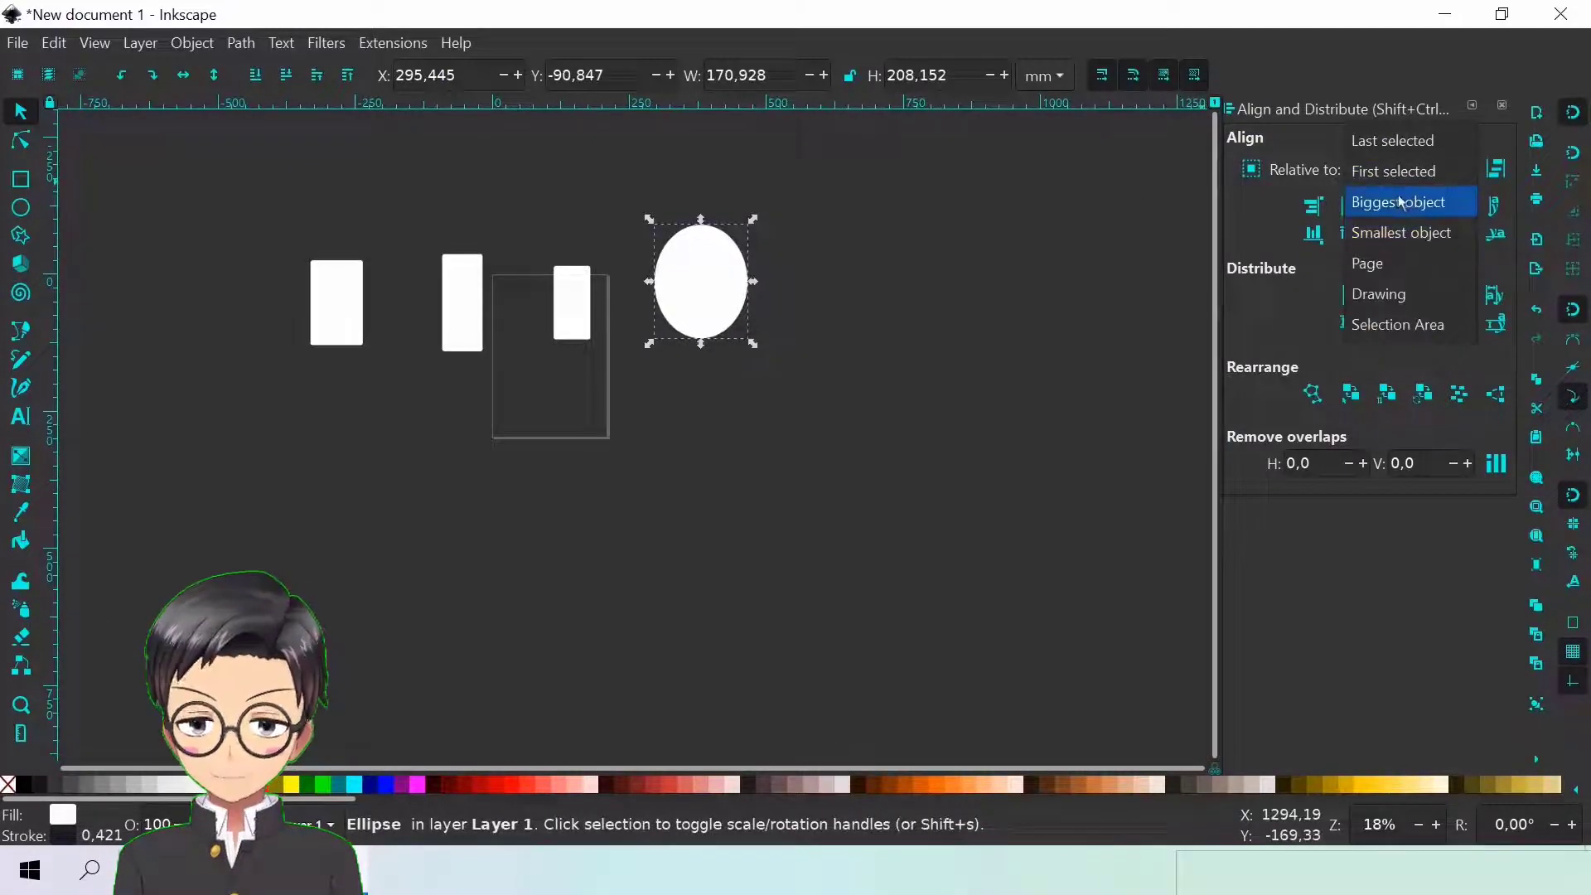
click(1414, 203)
drag(575, 320, 878, 306)
Enlarge the ellipse further to about 212 by 258 mm and deselect it
key(Tab)
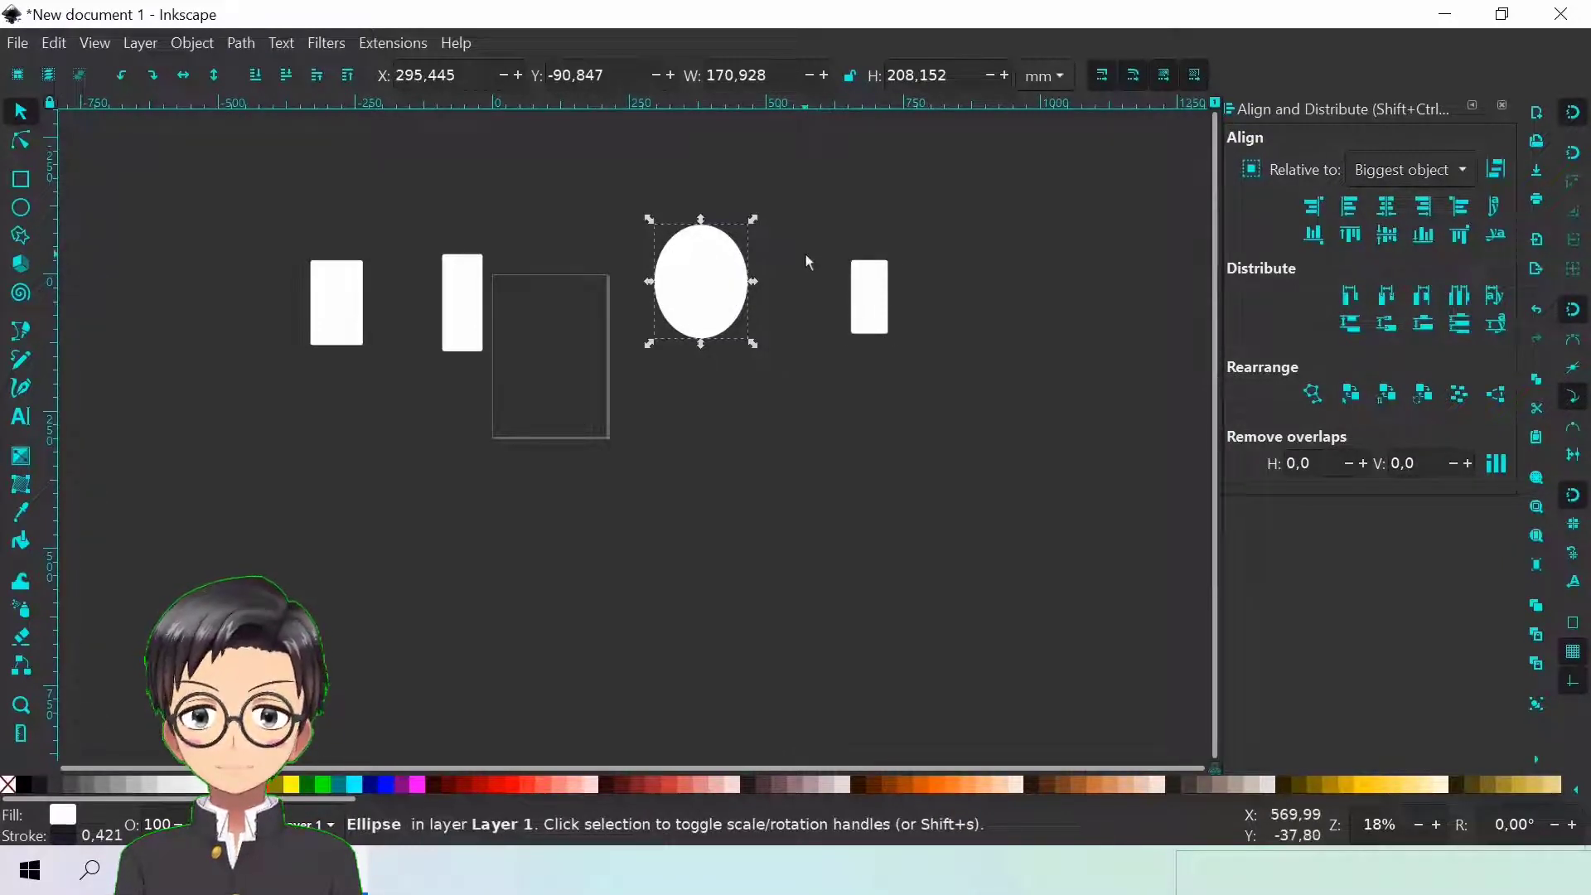
key(Escape)
click(691, 271)
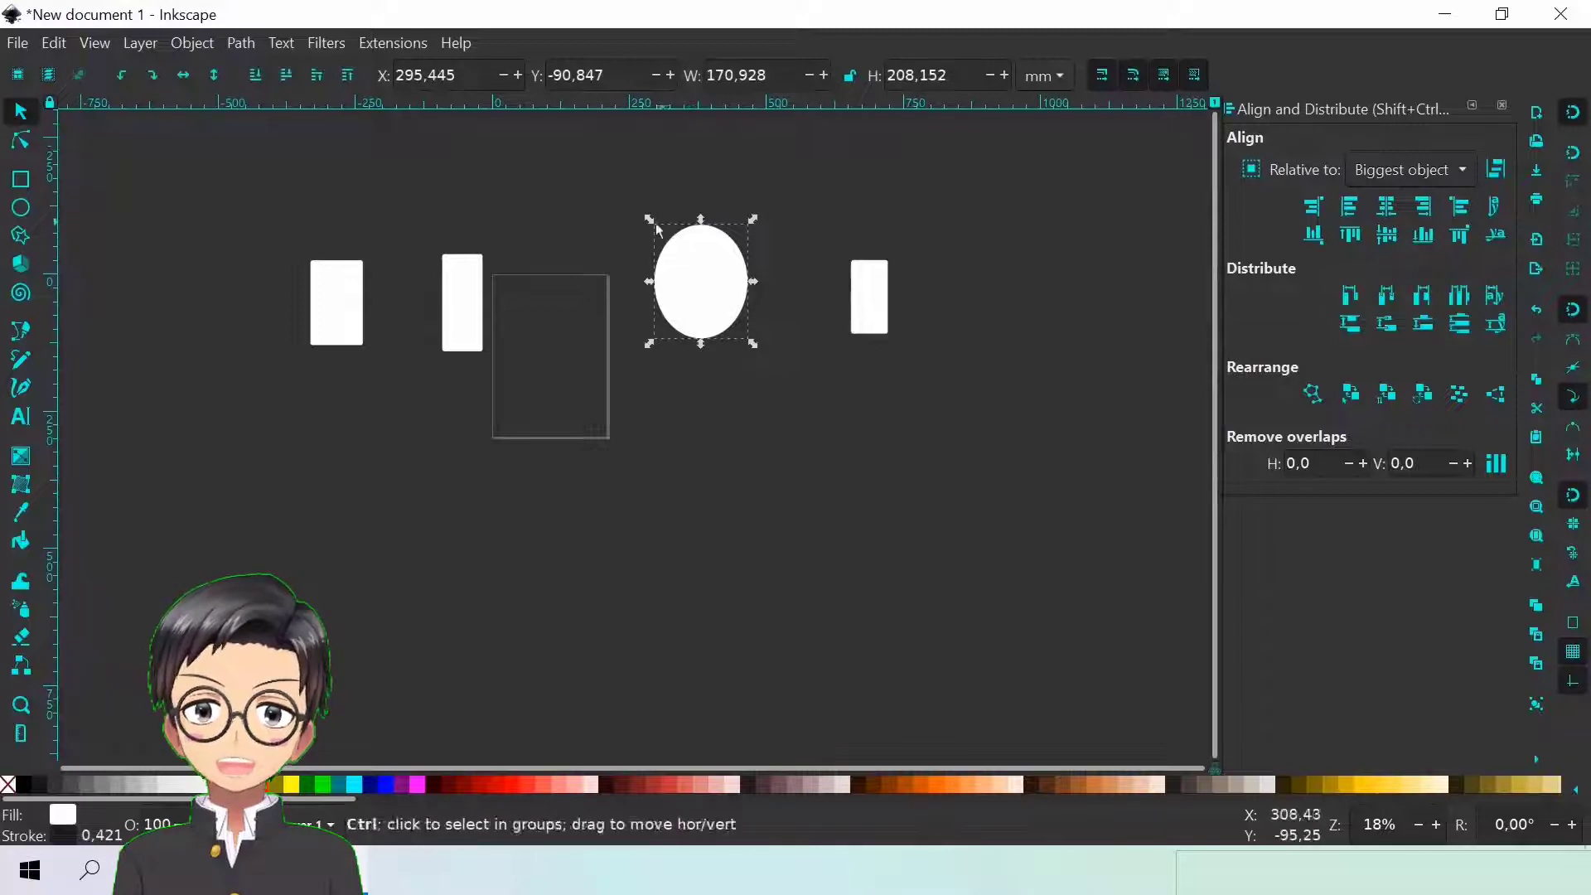
drag(650, 220, 583, 202)
key(Escape)
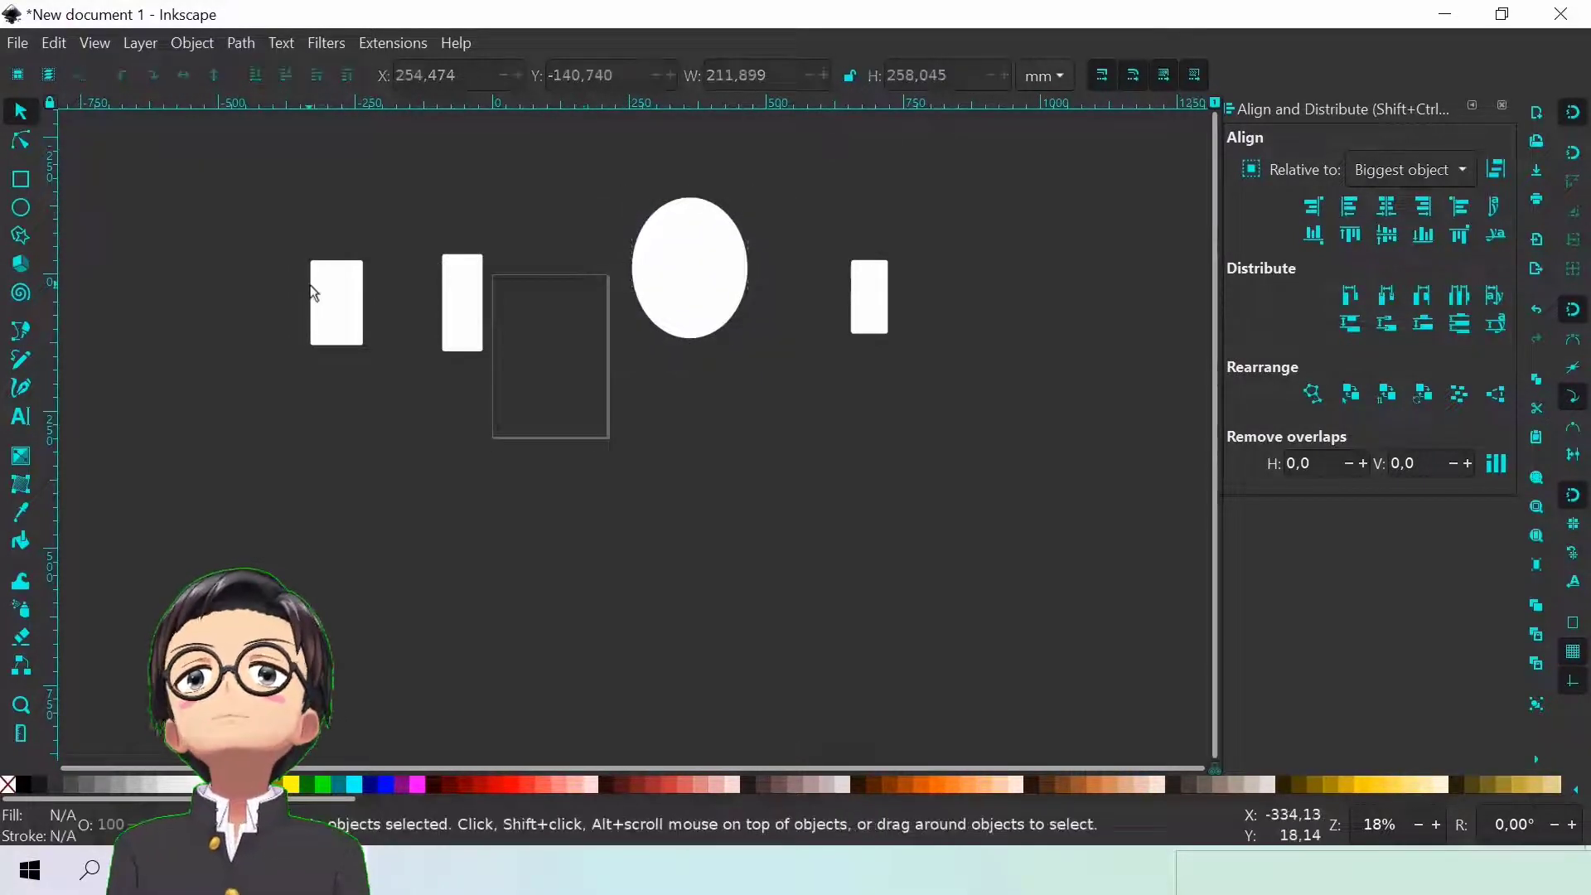
Align the three rectangles and the ellipse by bottom edges and by top edges relative to the biggest object, ending with them centered on the horizontal axis
click(328, 296)
shift+click(472, 295)
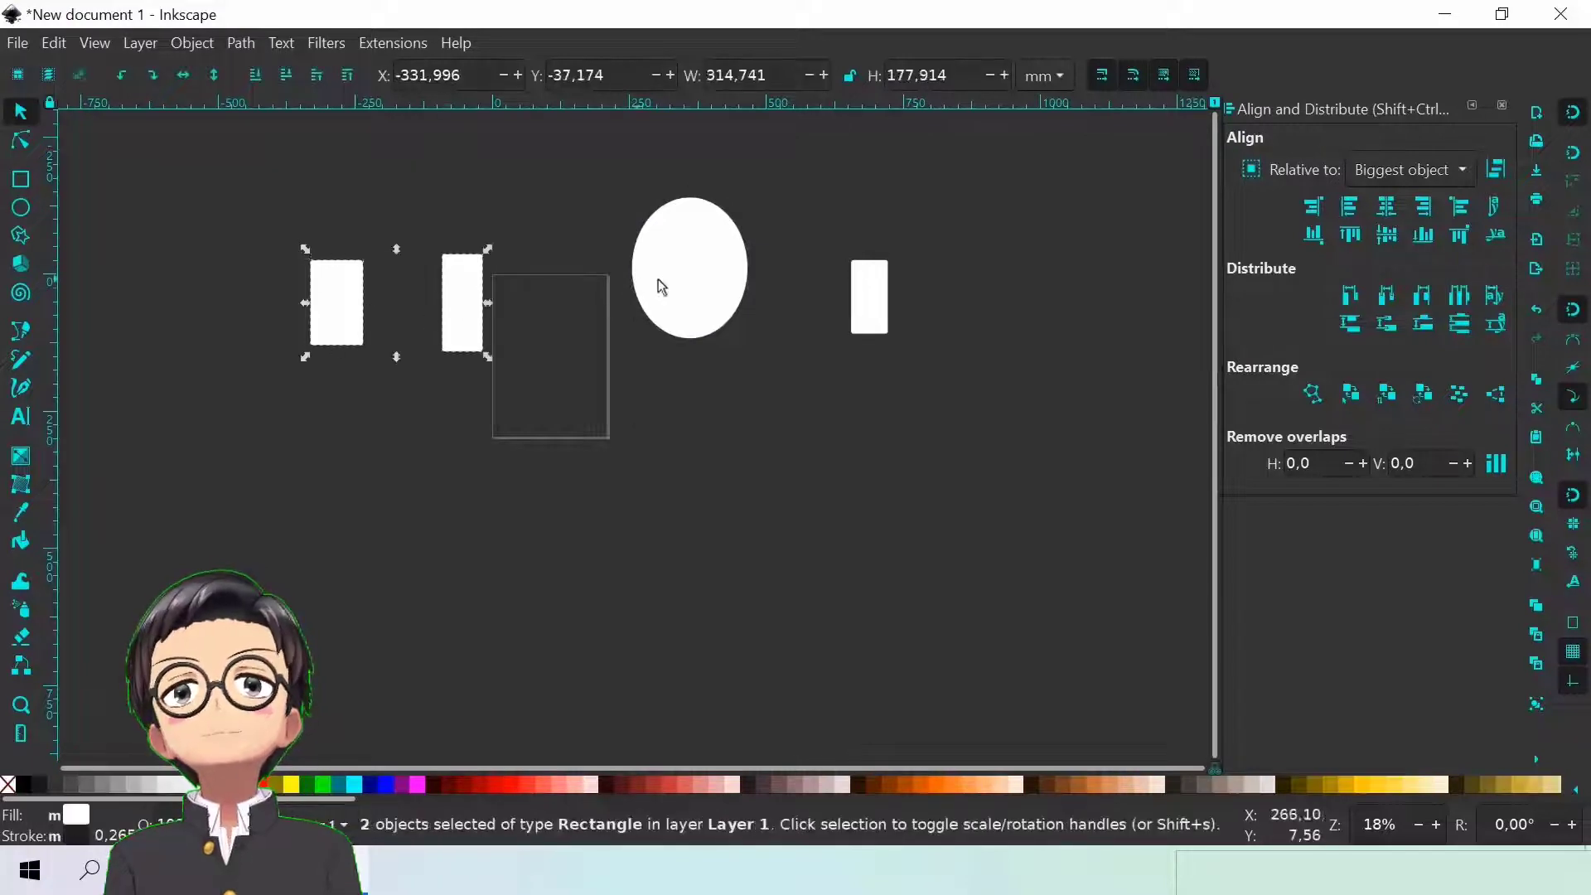
shift+click(663, 286)
shift+click(882, 297)
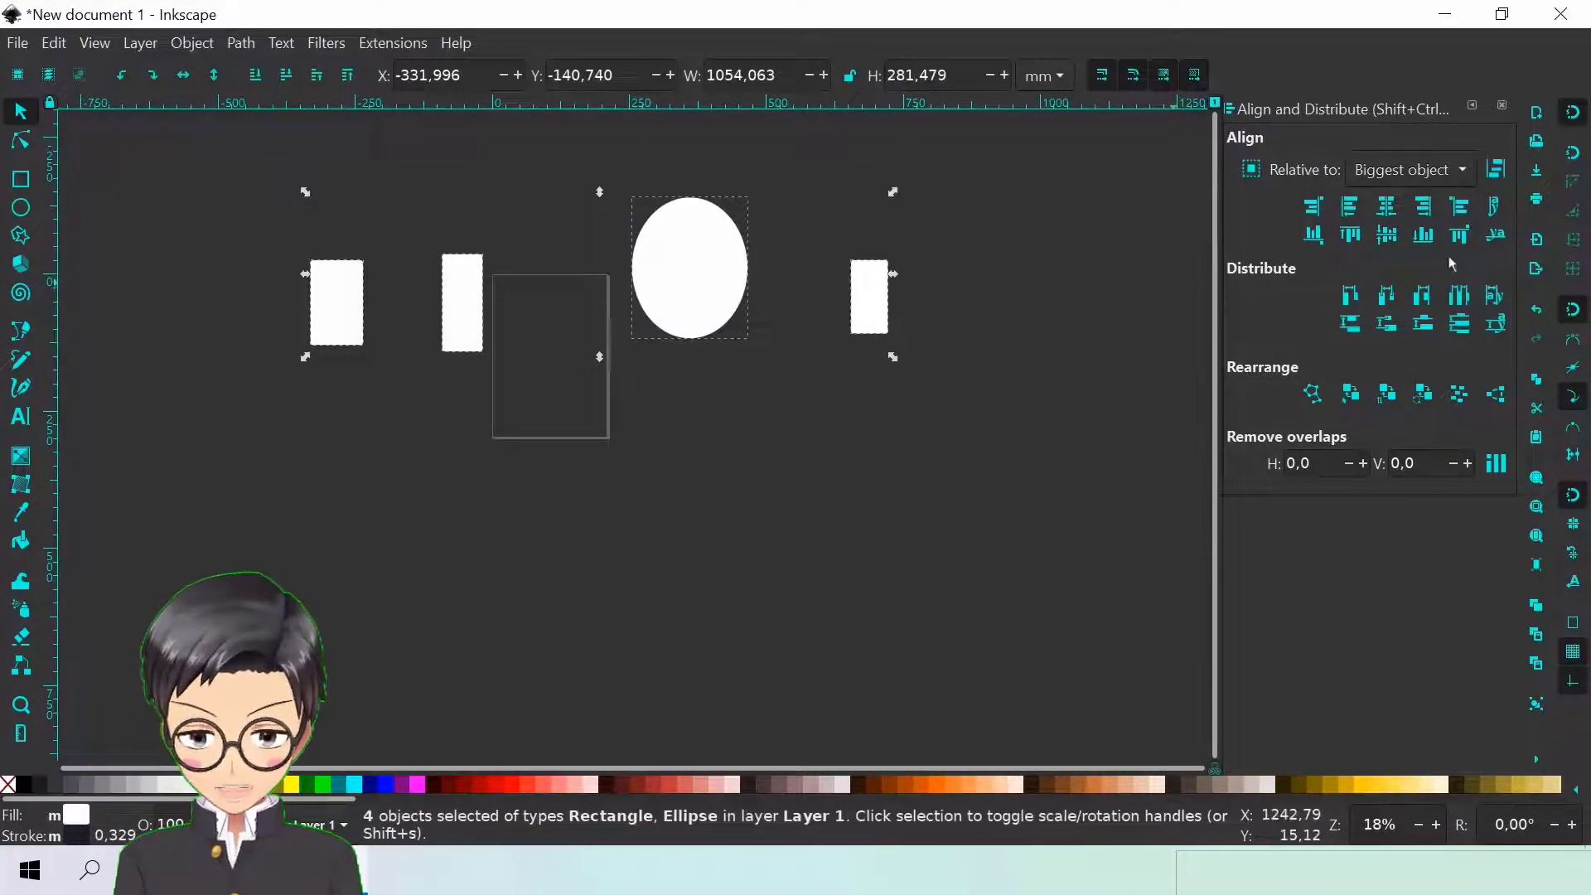
click(1424, 235)
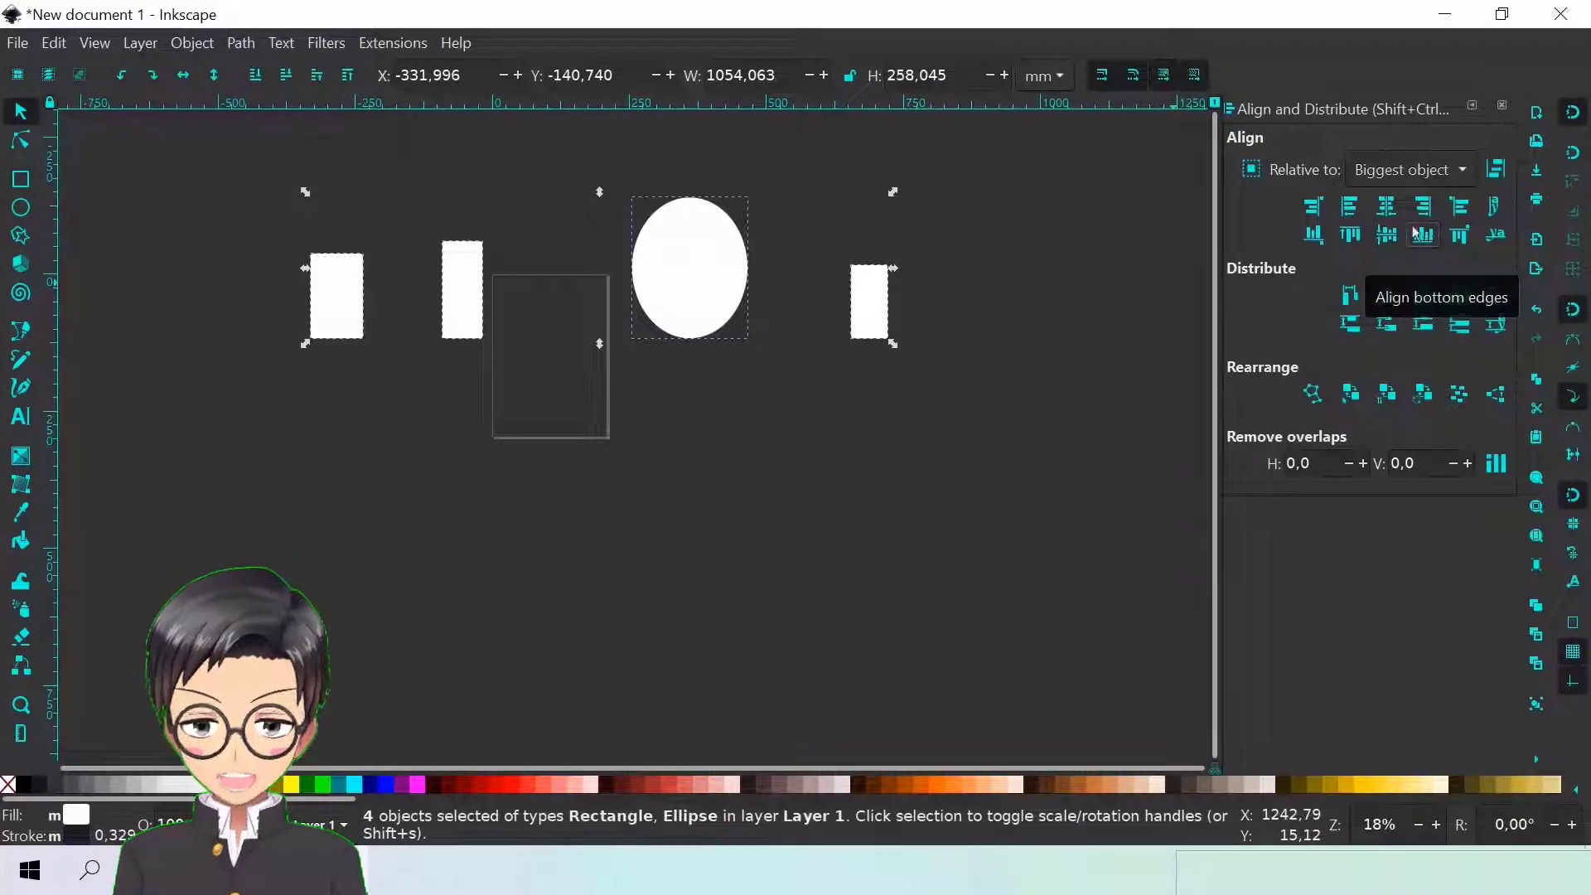
click(1351, 235)
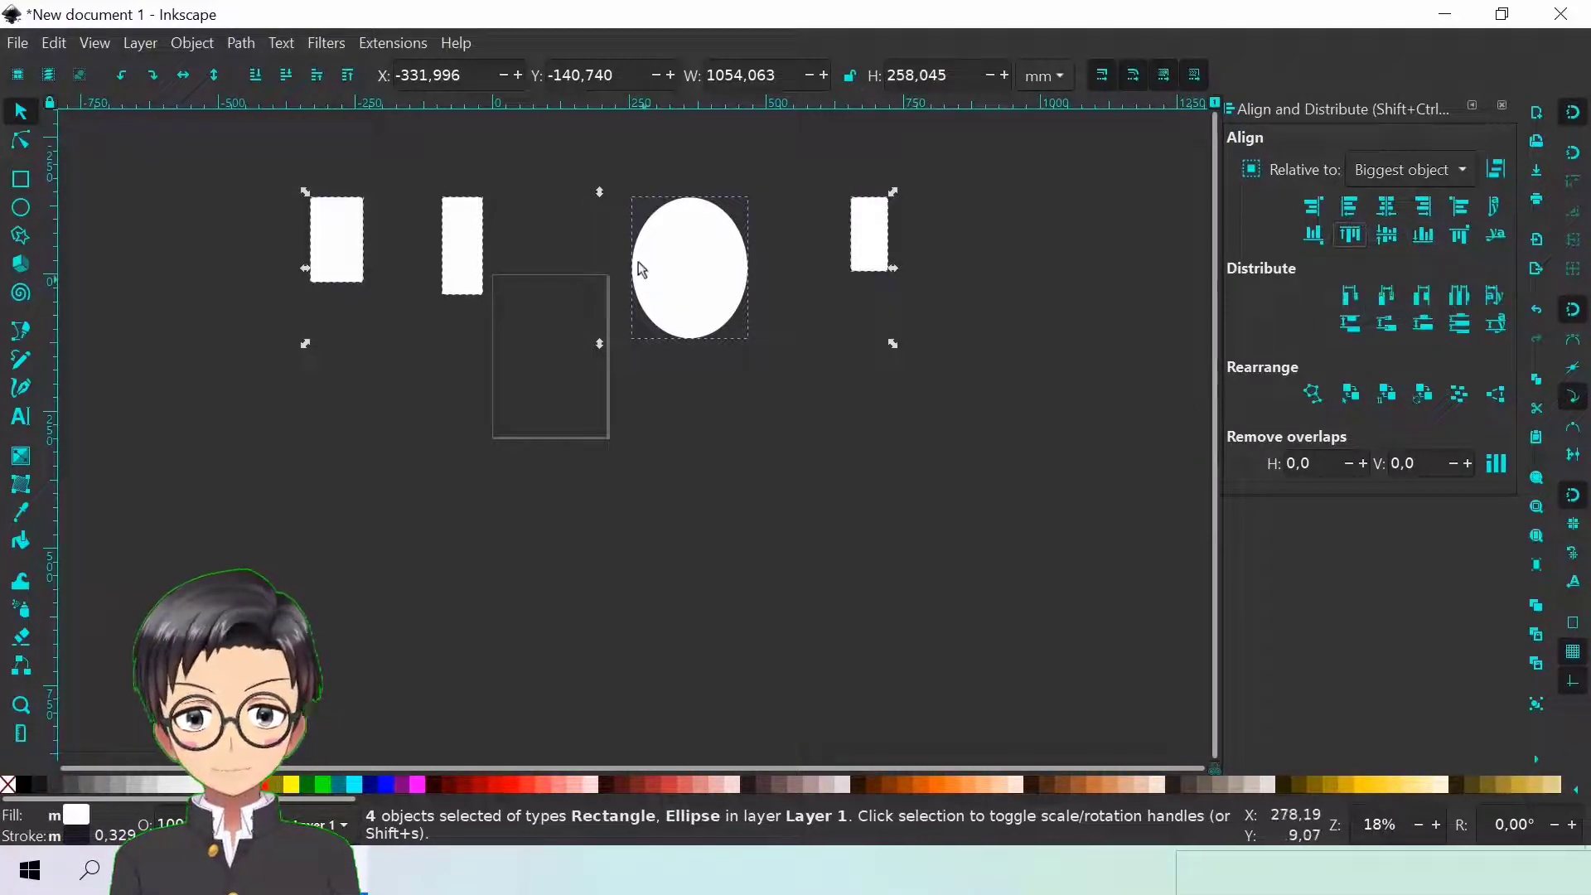
click(1394, 242)
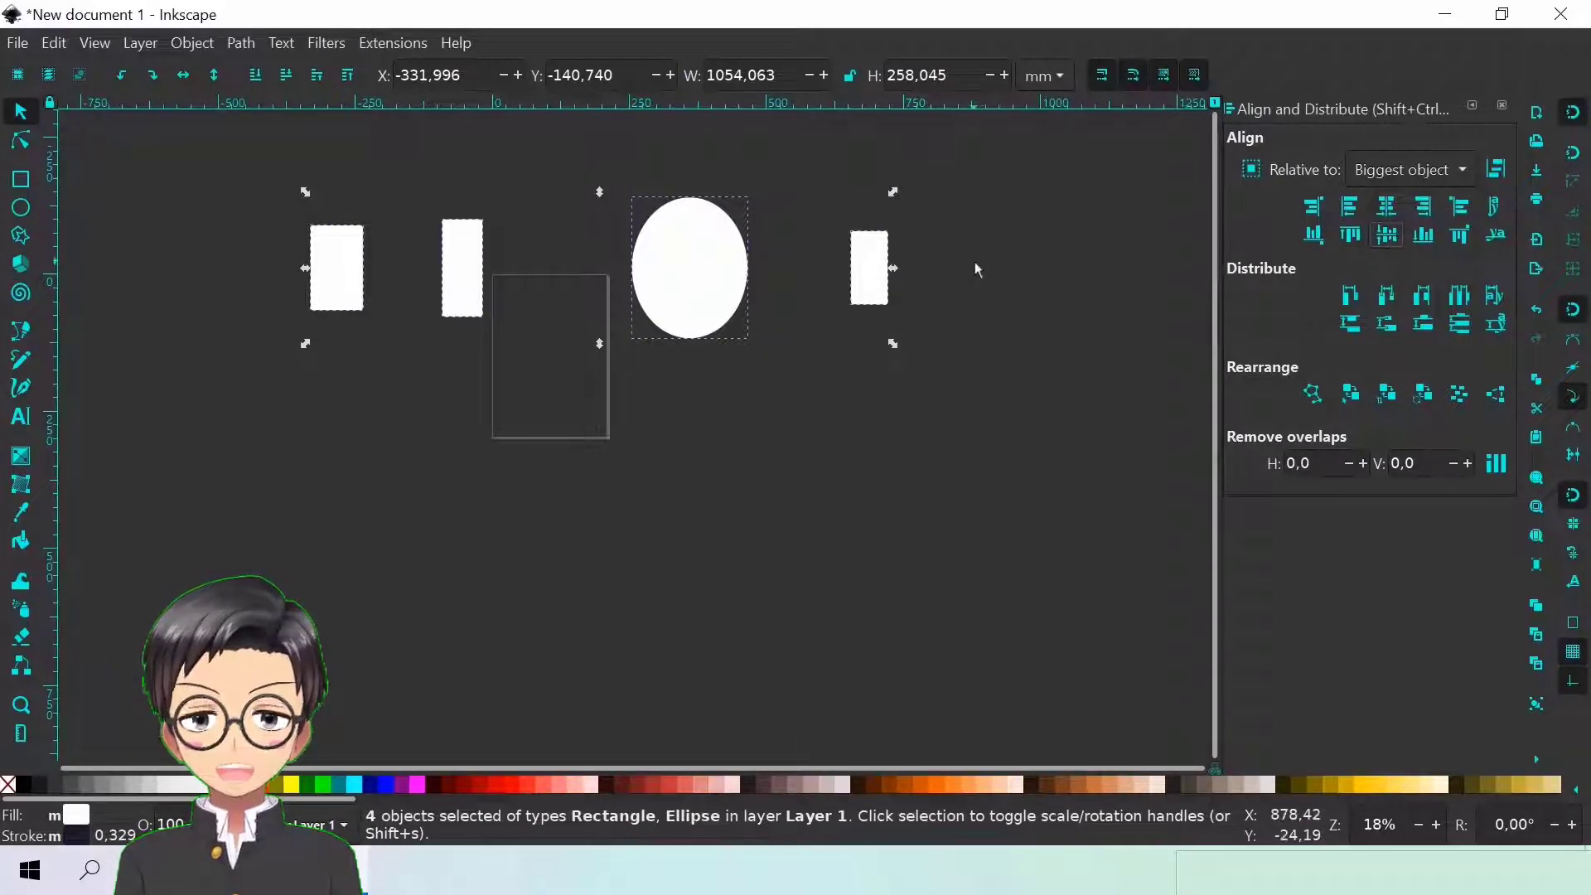
Delete the ellipse and the rectangles on both sides of it, keeping only the leftmost rectangle
click(586, 295)
drag(416, 183, 924, 343)
right_click(723, 296)
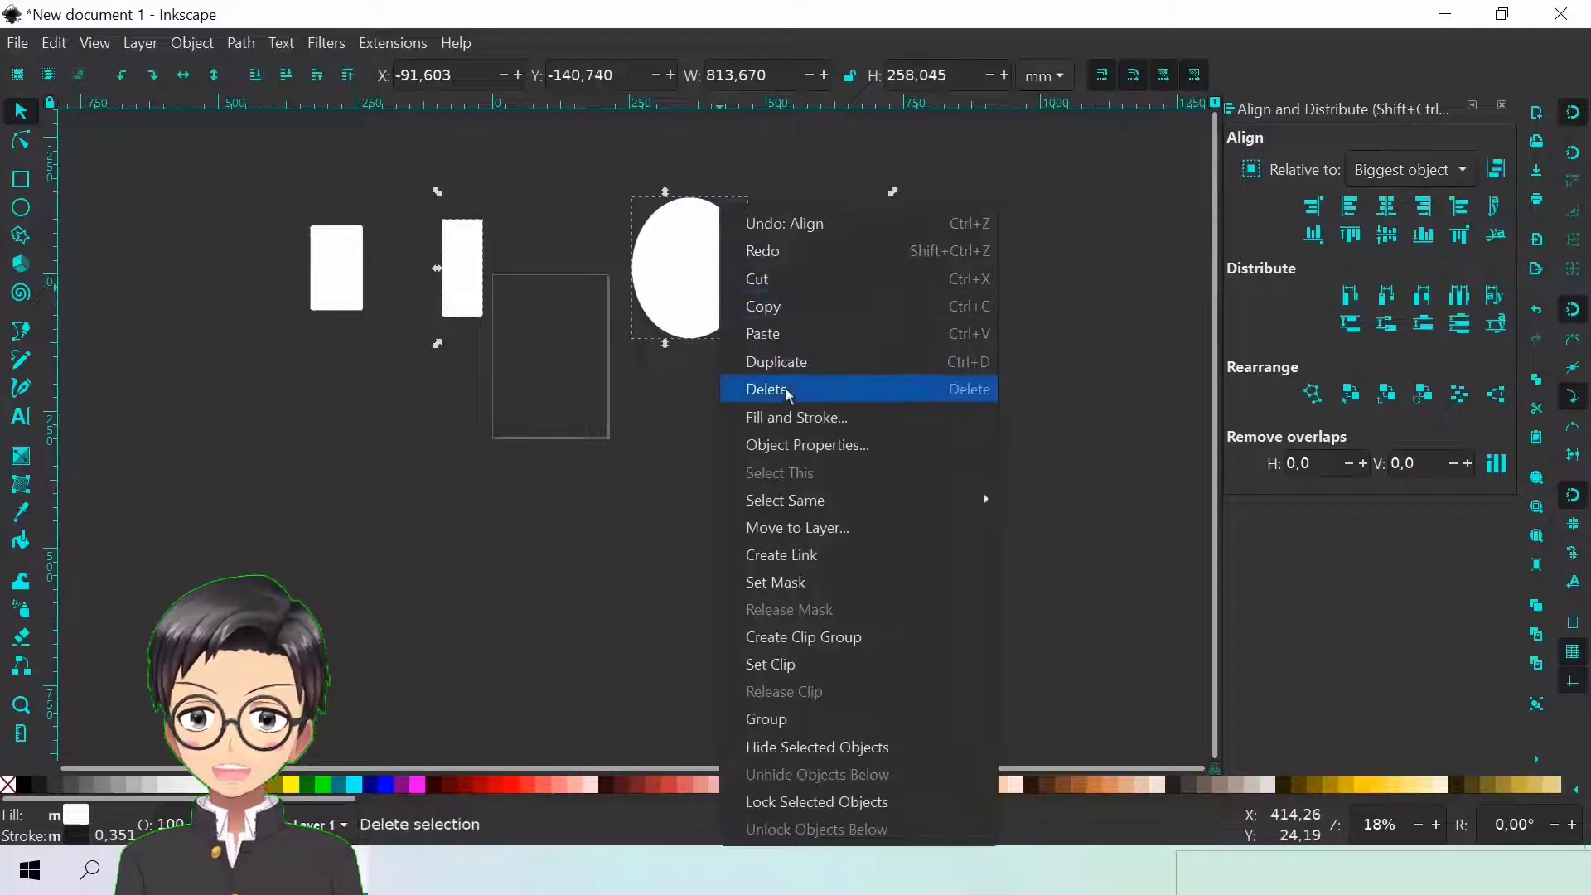
click(535, 365)
Shrink the remaining rectangle to about 31 by 60 mm and set the alignment reference to Page
click(338, 255)
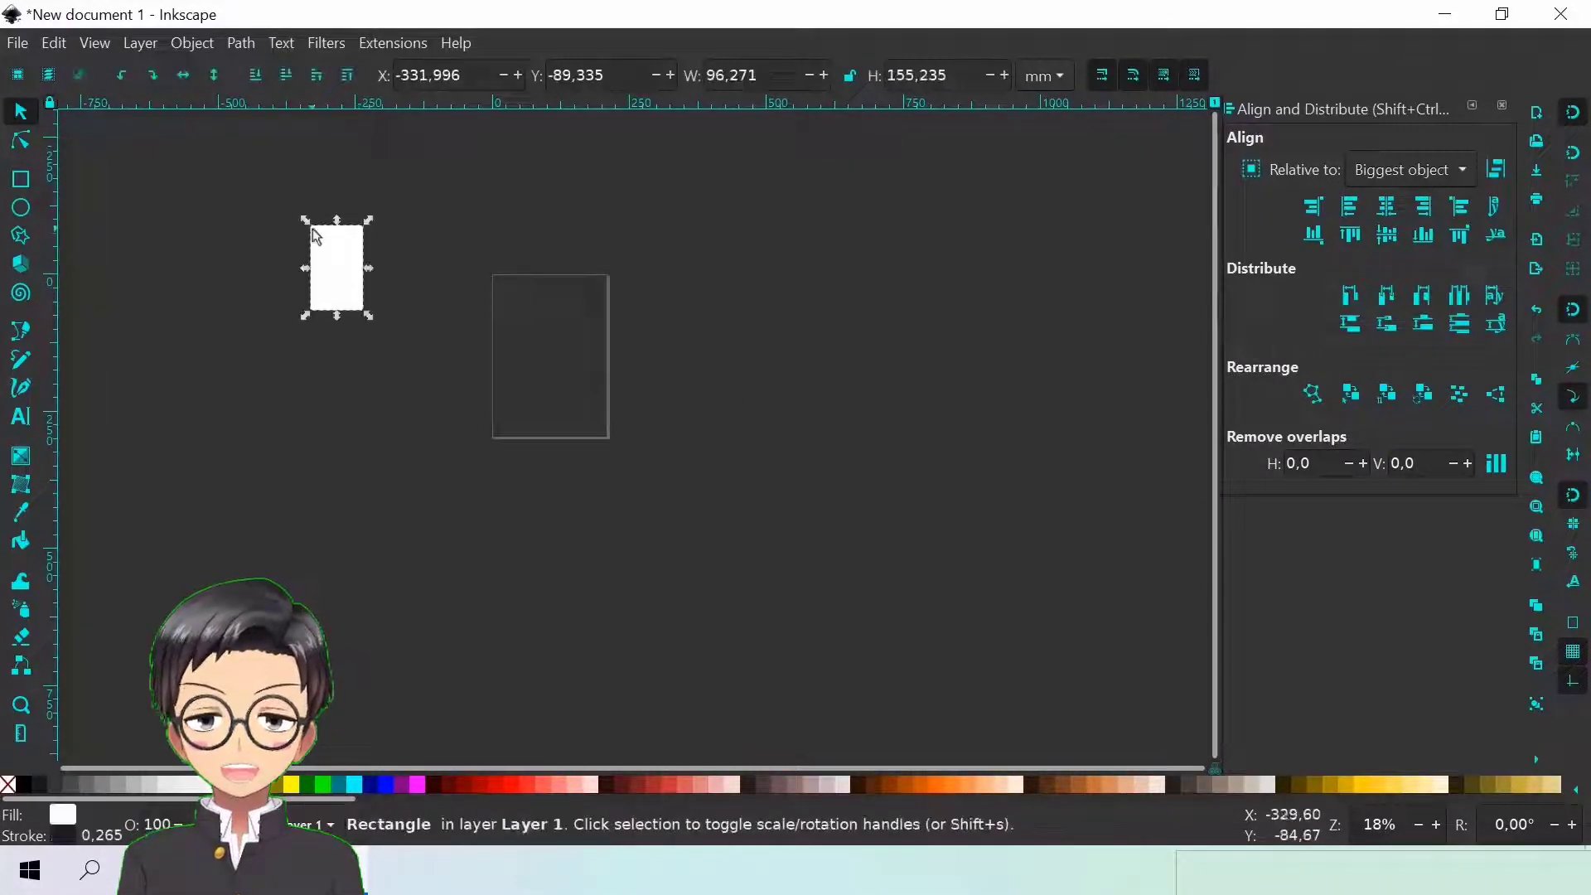
drag(309, 229, 335, 271)
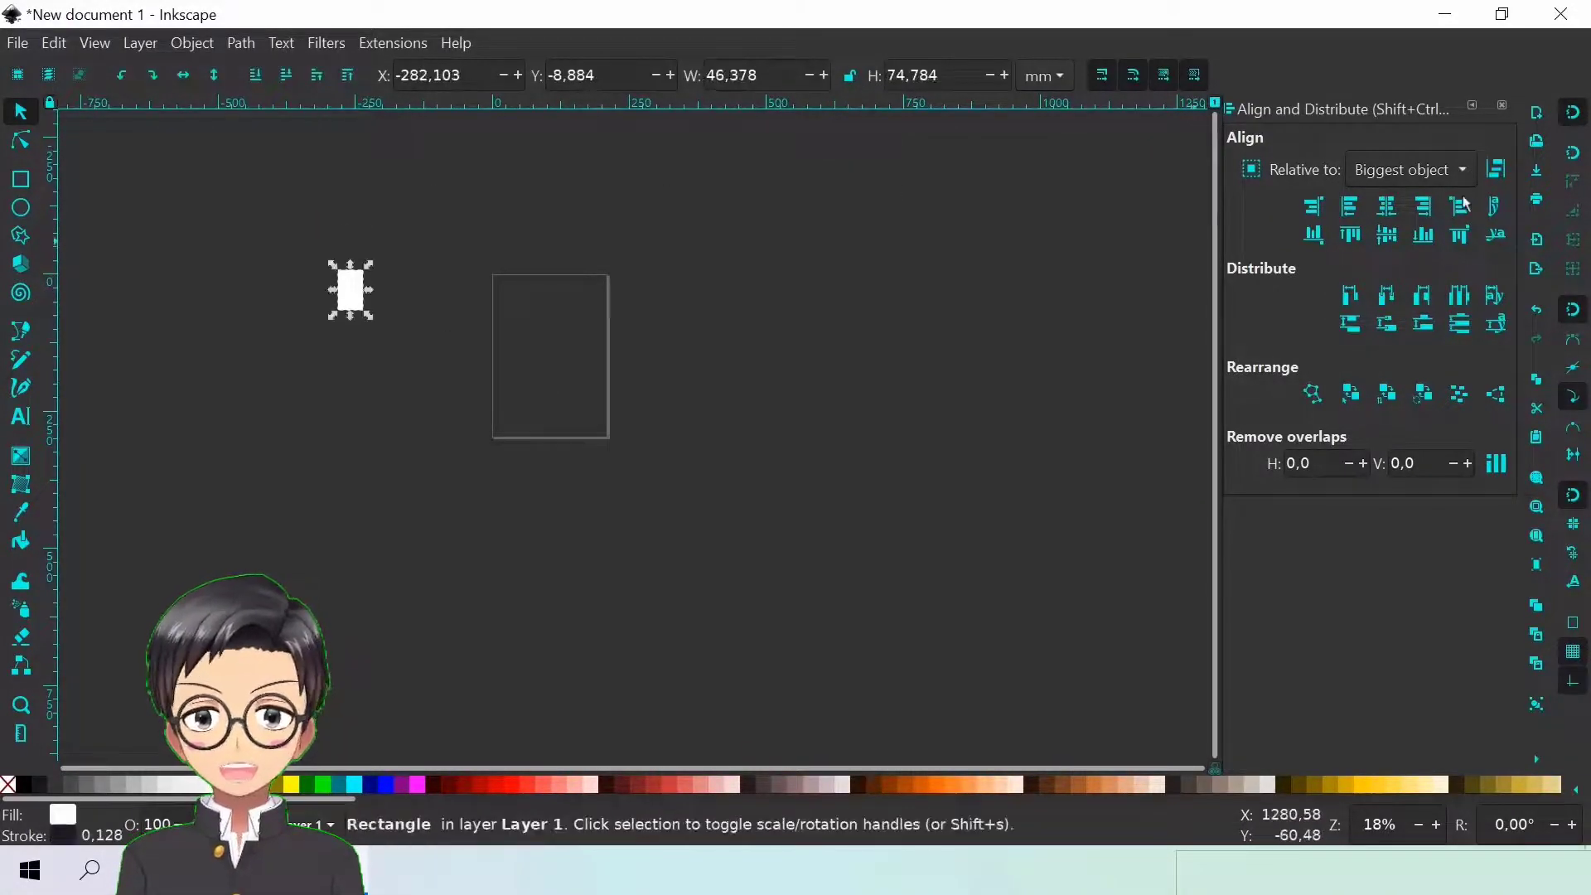
click(1465, 171)
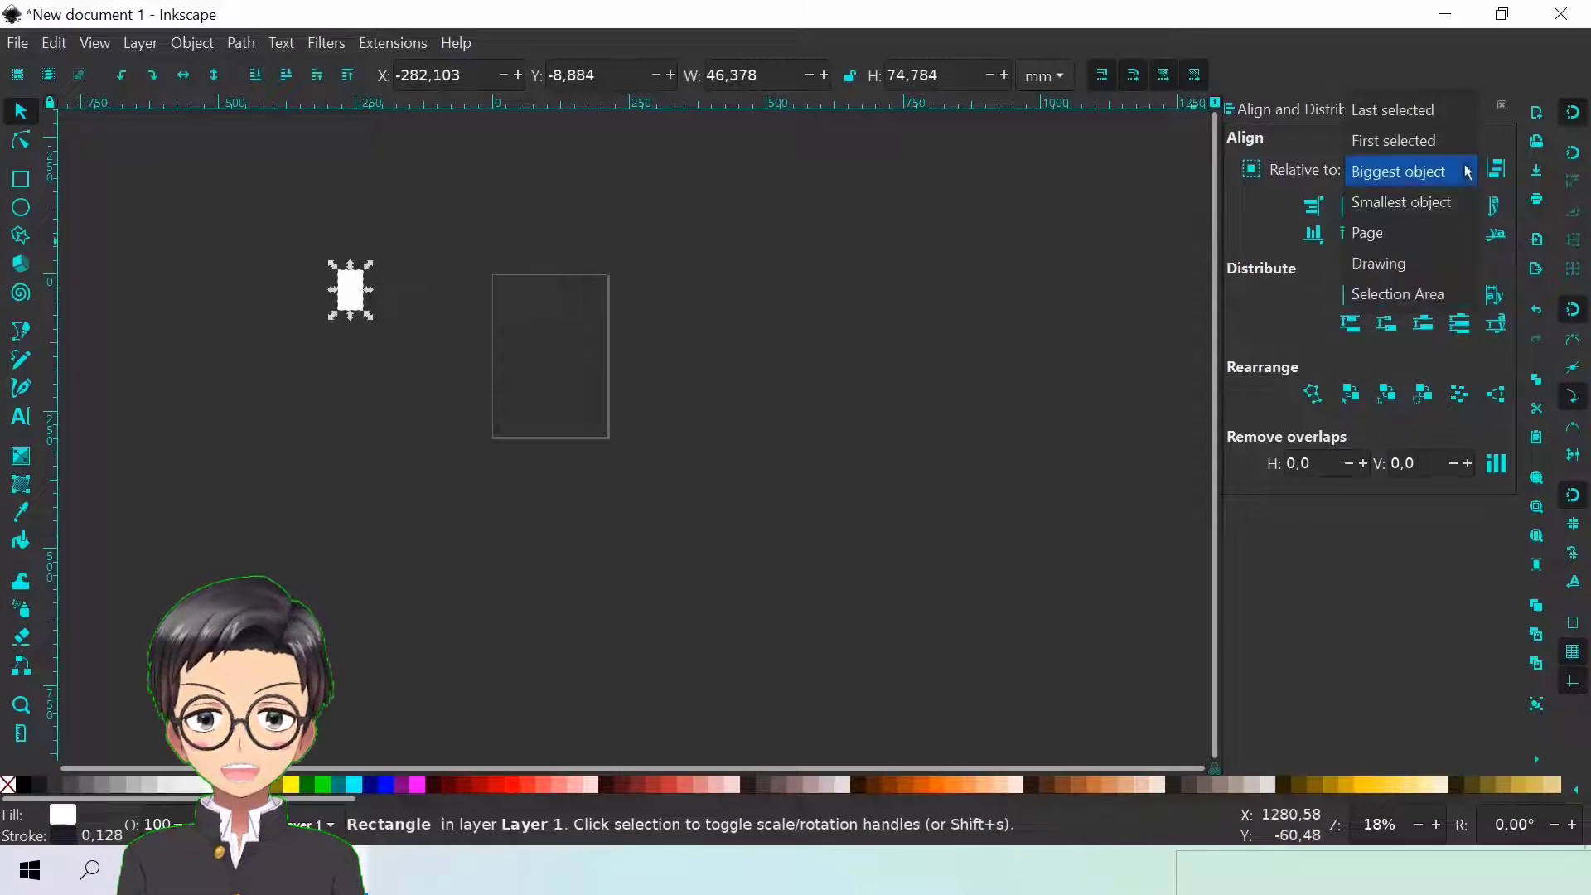
click(1389, 236)
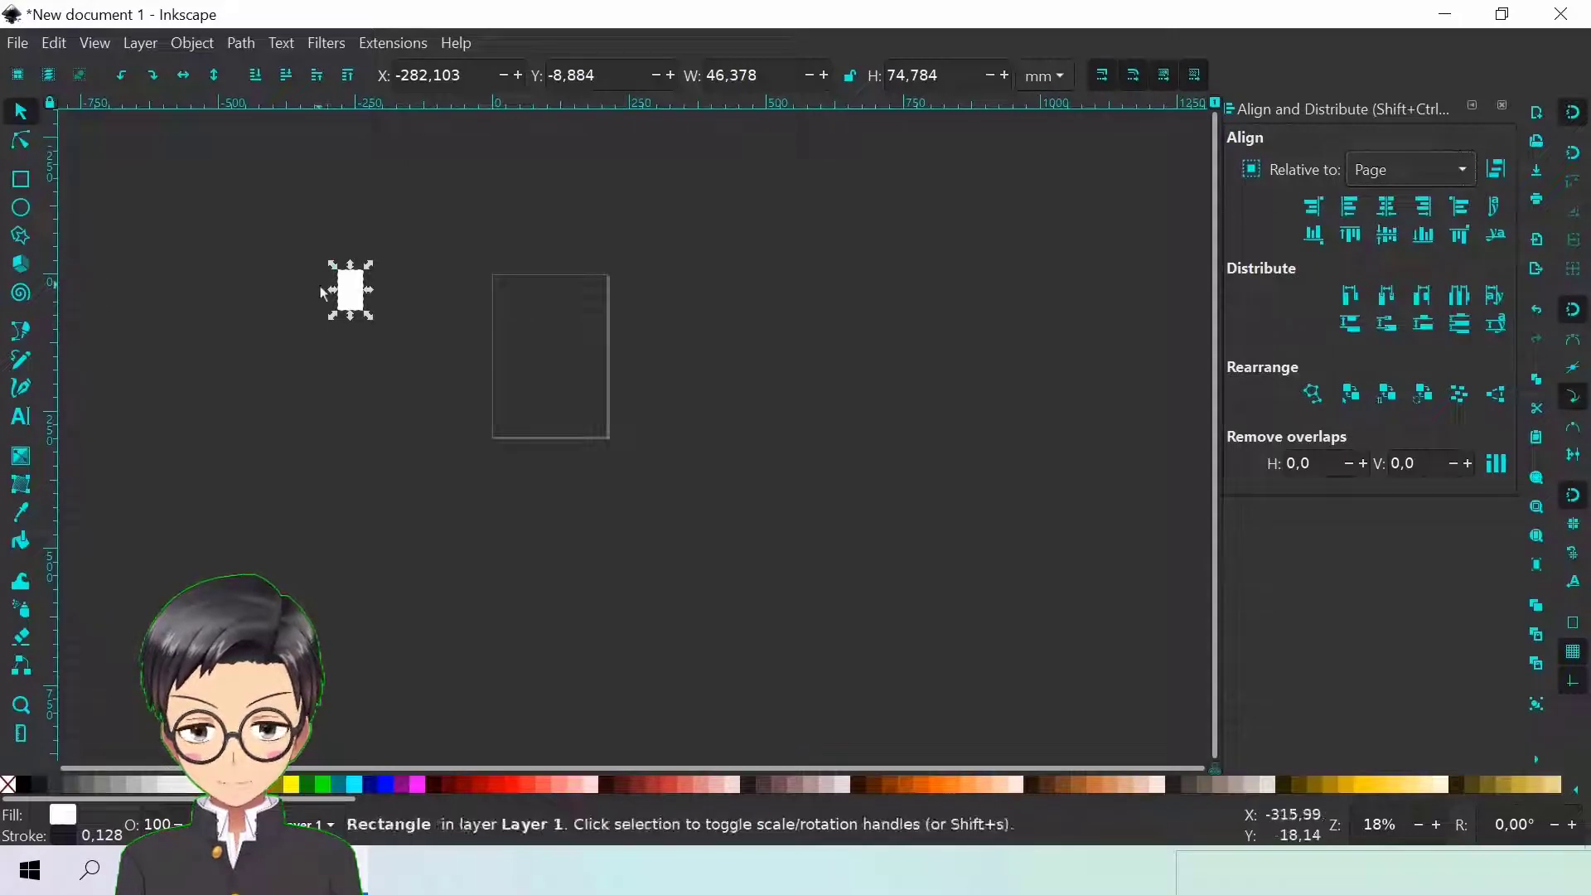
drag(332, 266, 343, 281)
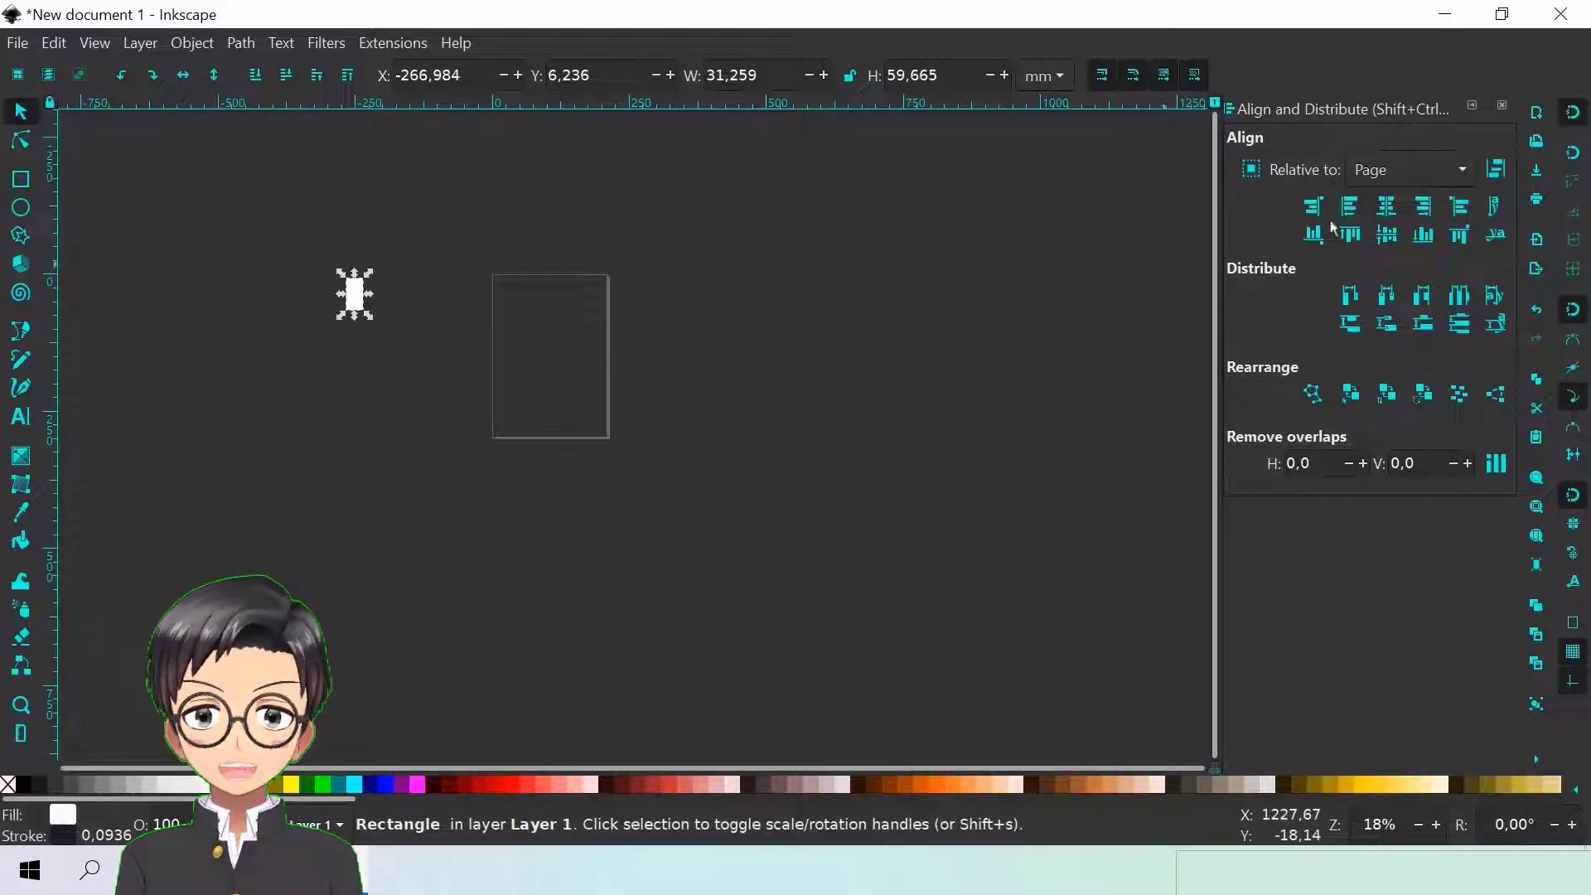
Compare center, bottom, left, right and top alignment of the rectangle relative to the page, ending at the page's left edge, vertically centered
click(1389, 216)
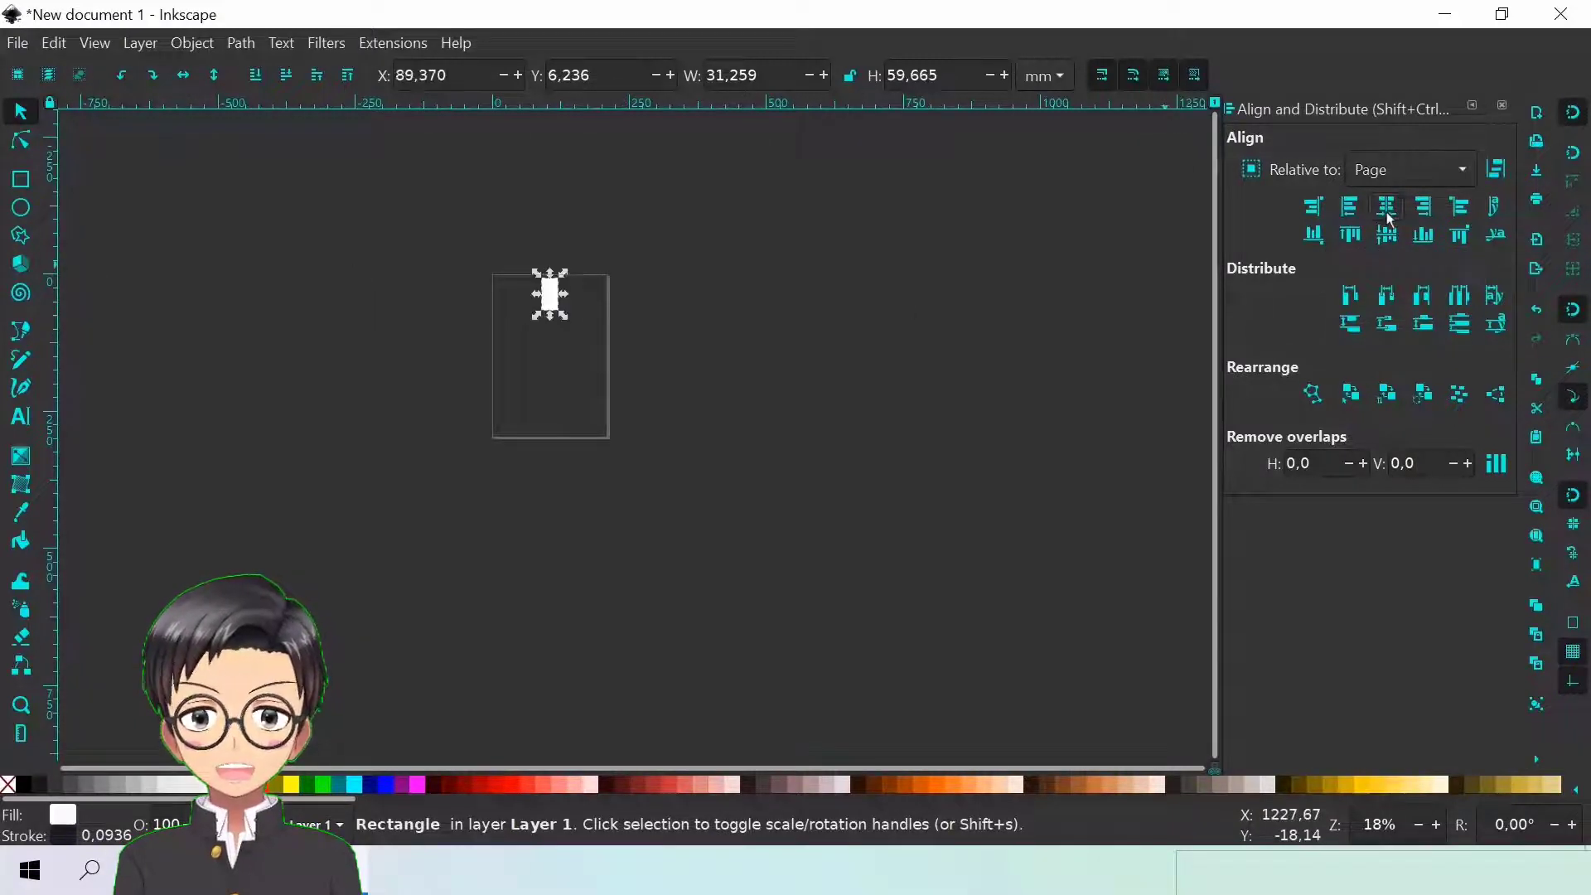
click(1389, 237)
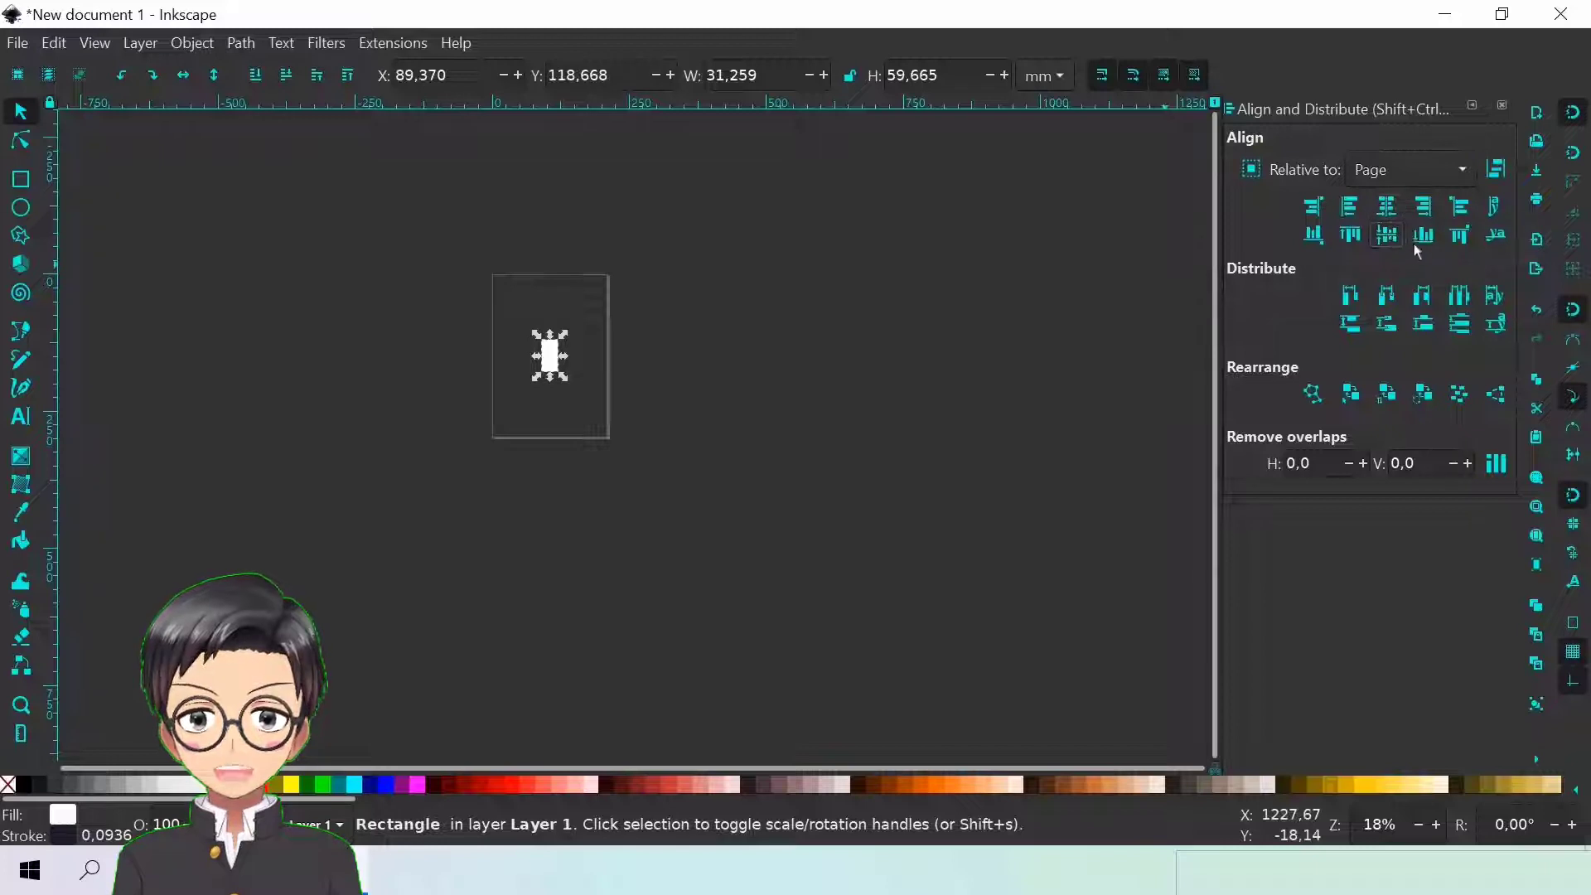
click(1423, 235)
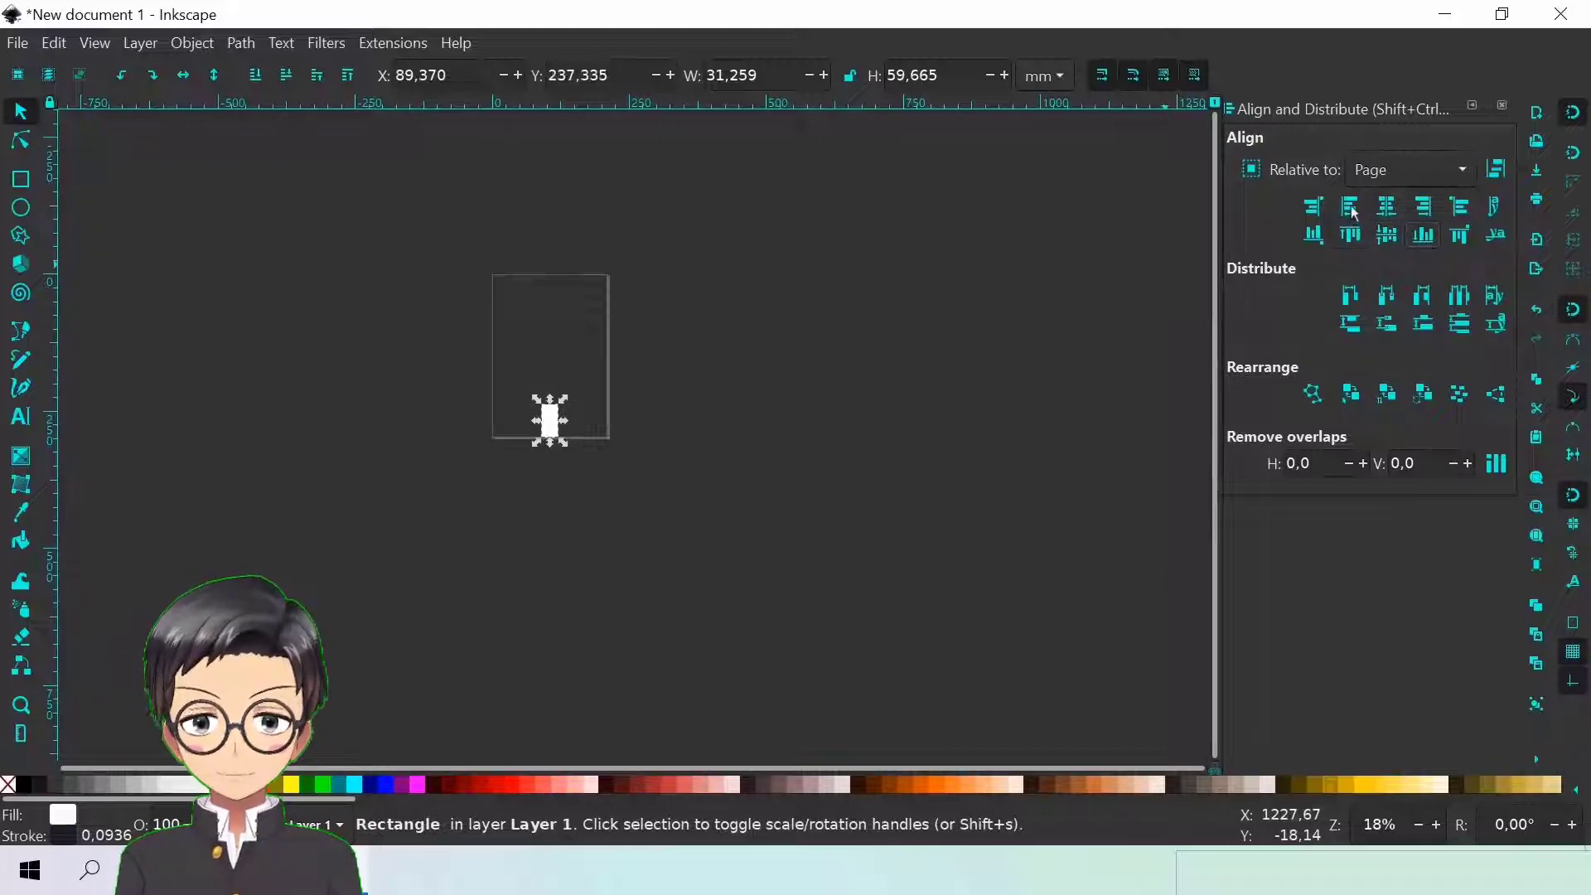
click(1351, 207)
click(1426, 218)
click(1390, 214)
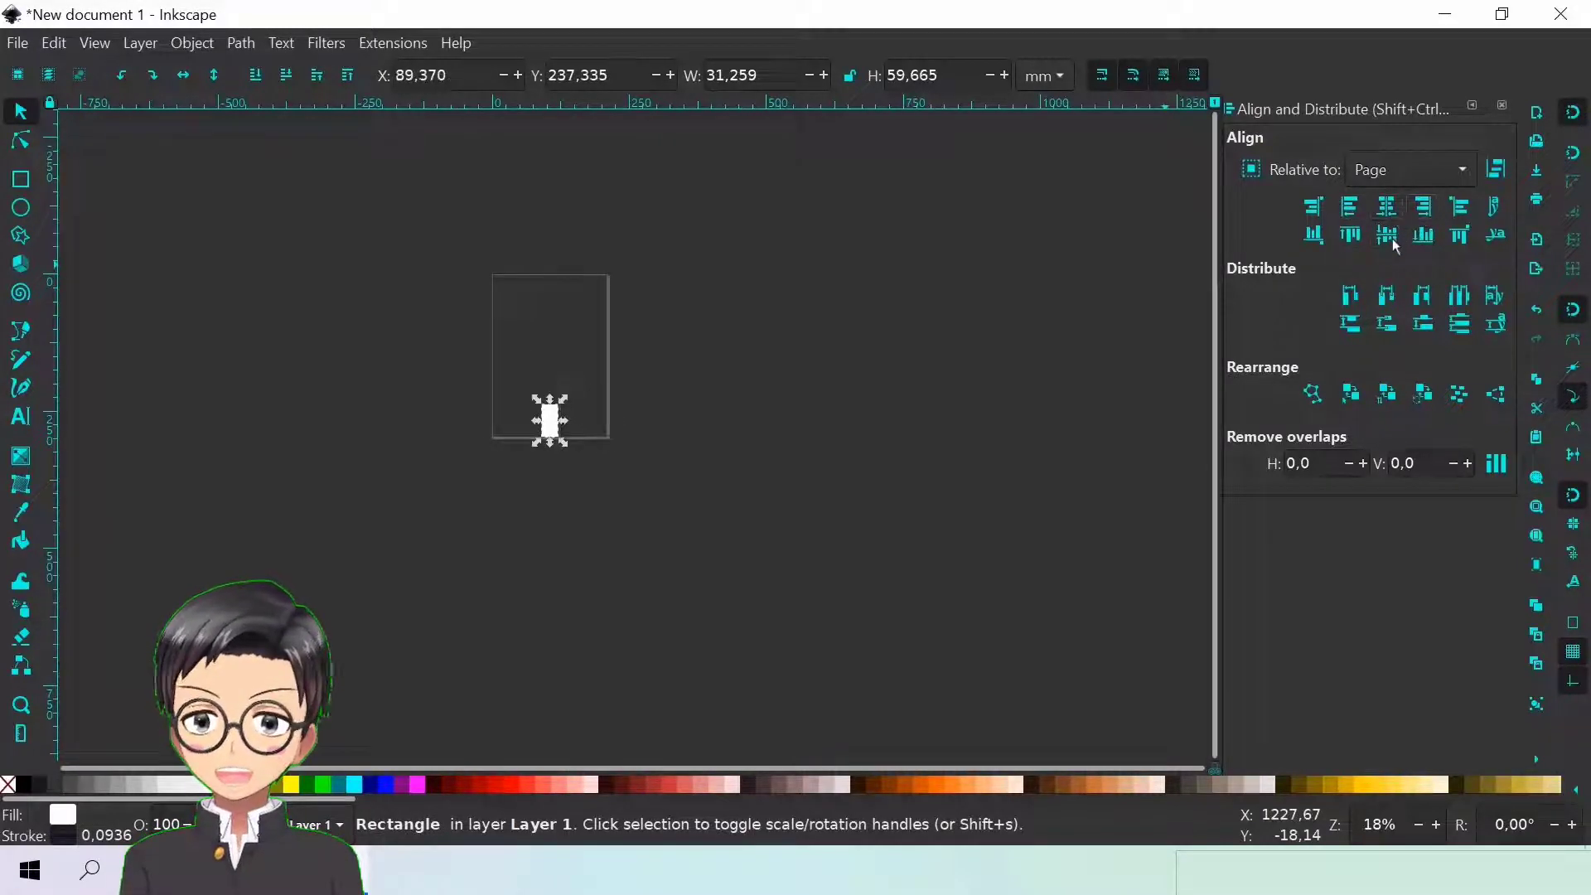
click(1392, 238)
click(1353, 212)
click(1353, 235)
click(1423, 236)
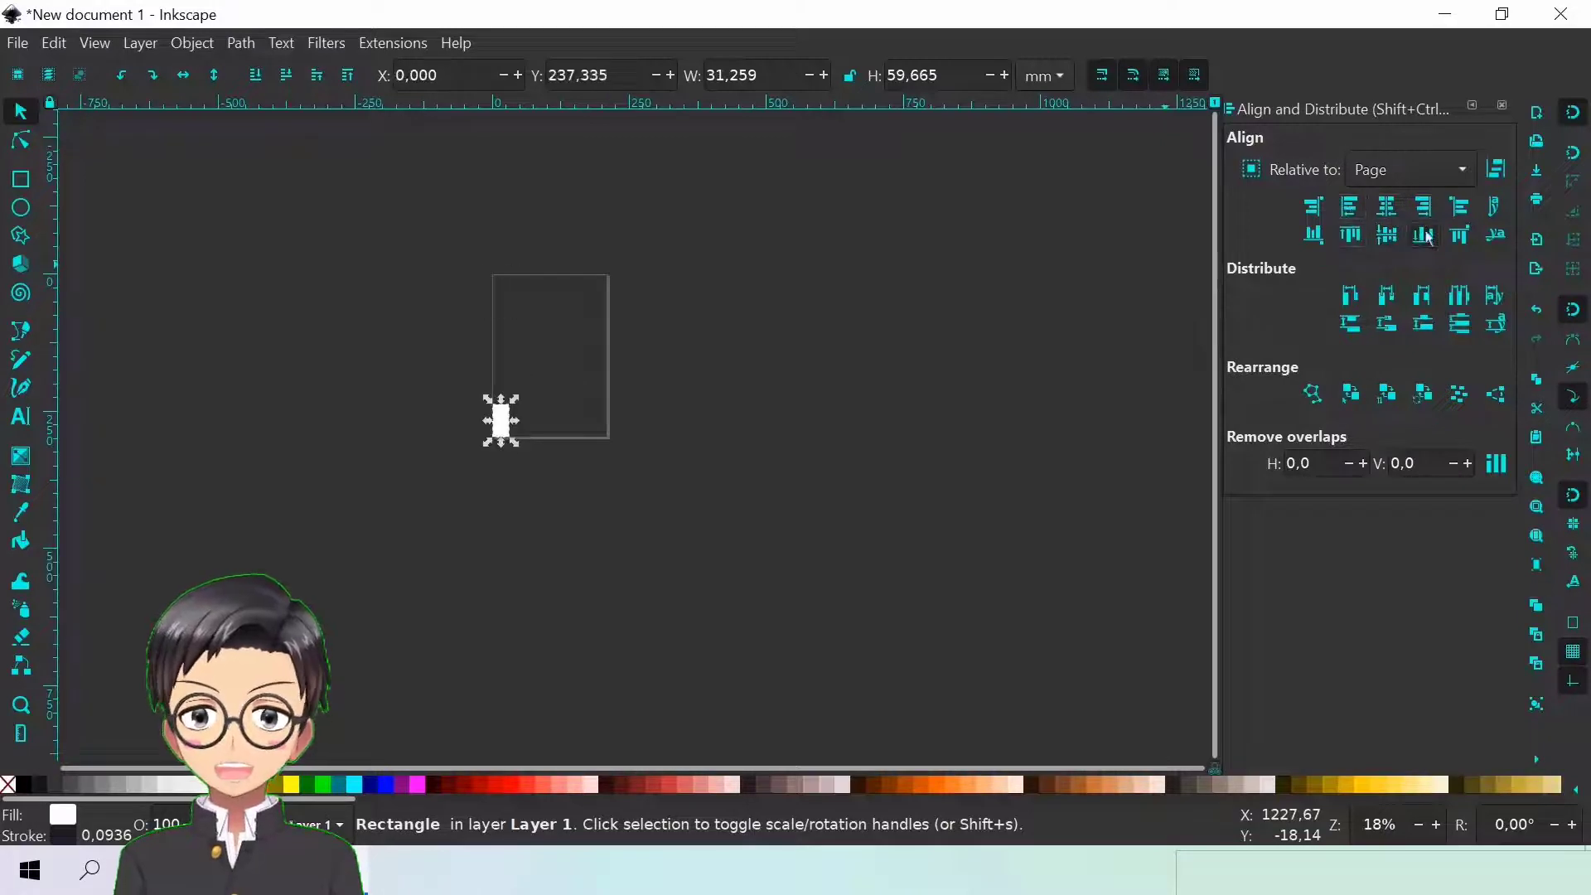
click(1423, 208)
click(1383, 209)
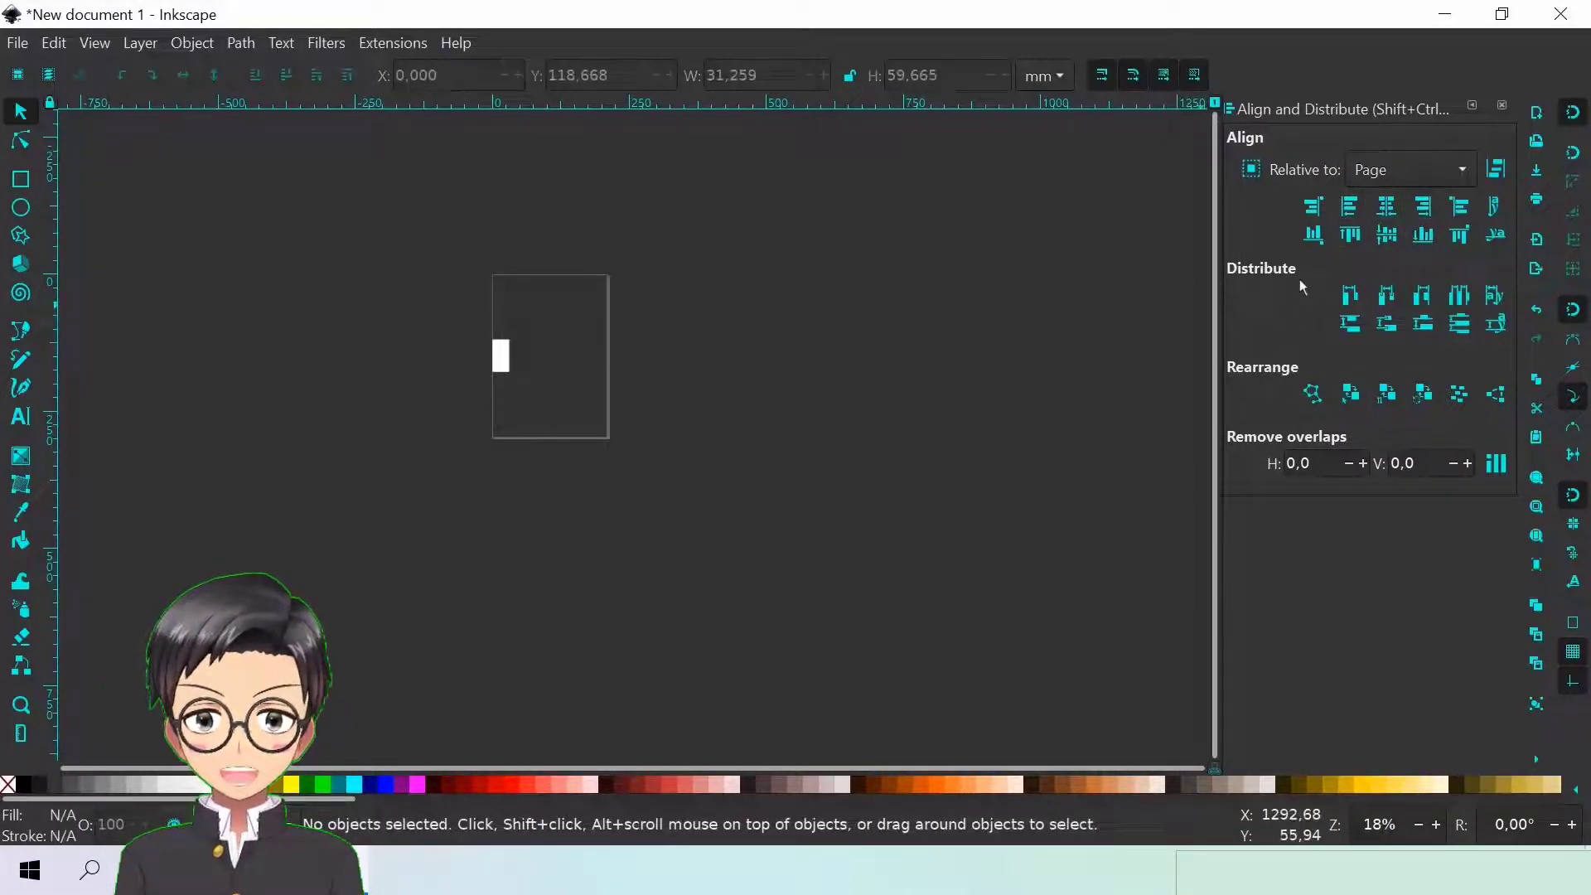
click(507, 370)
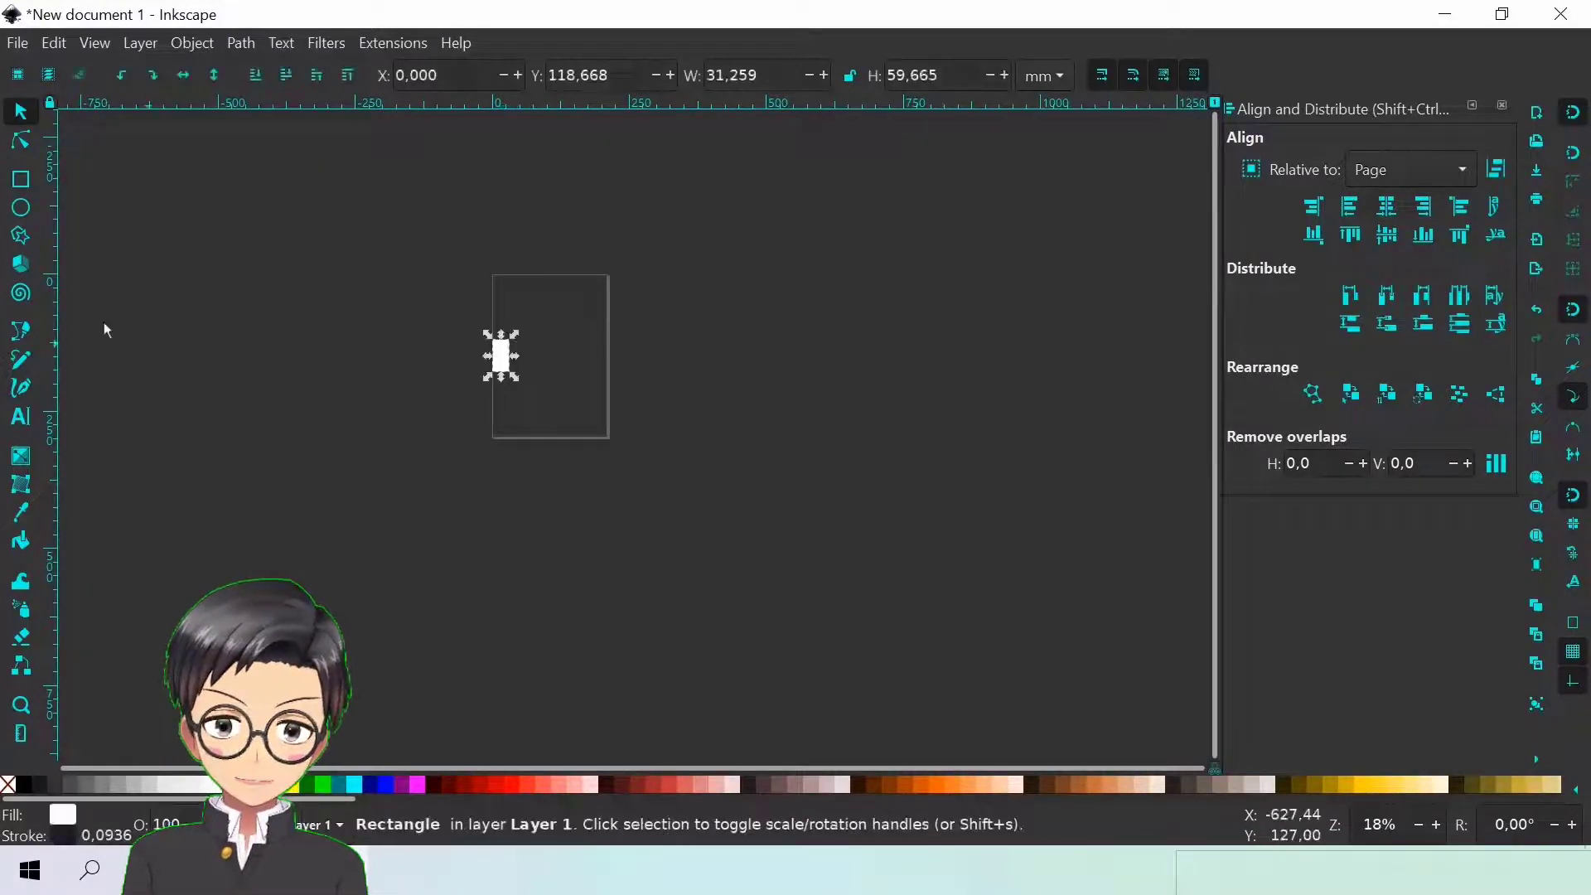
Draw three more rectangles in a row beside the small one, the last two about 48 by 86 mm and 74 by 118 mm
click(21, 179)
mouse_move(550, 320)
mouse_down()
mouse_move(582, 375)
mouse_move(695, 375)
mouse_up()
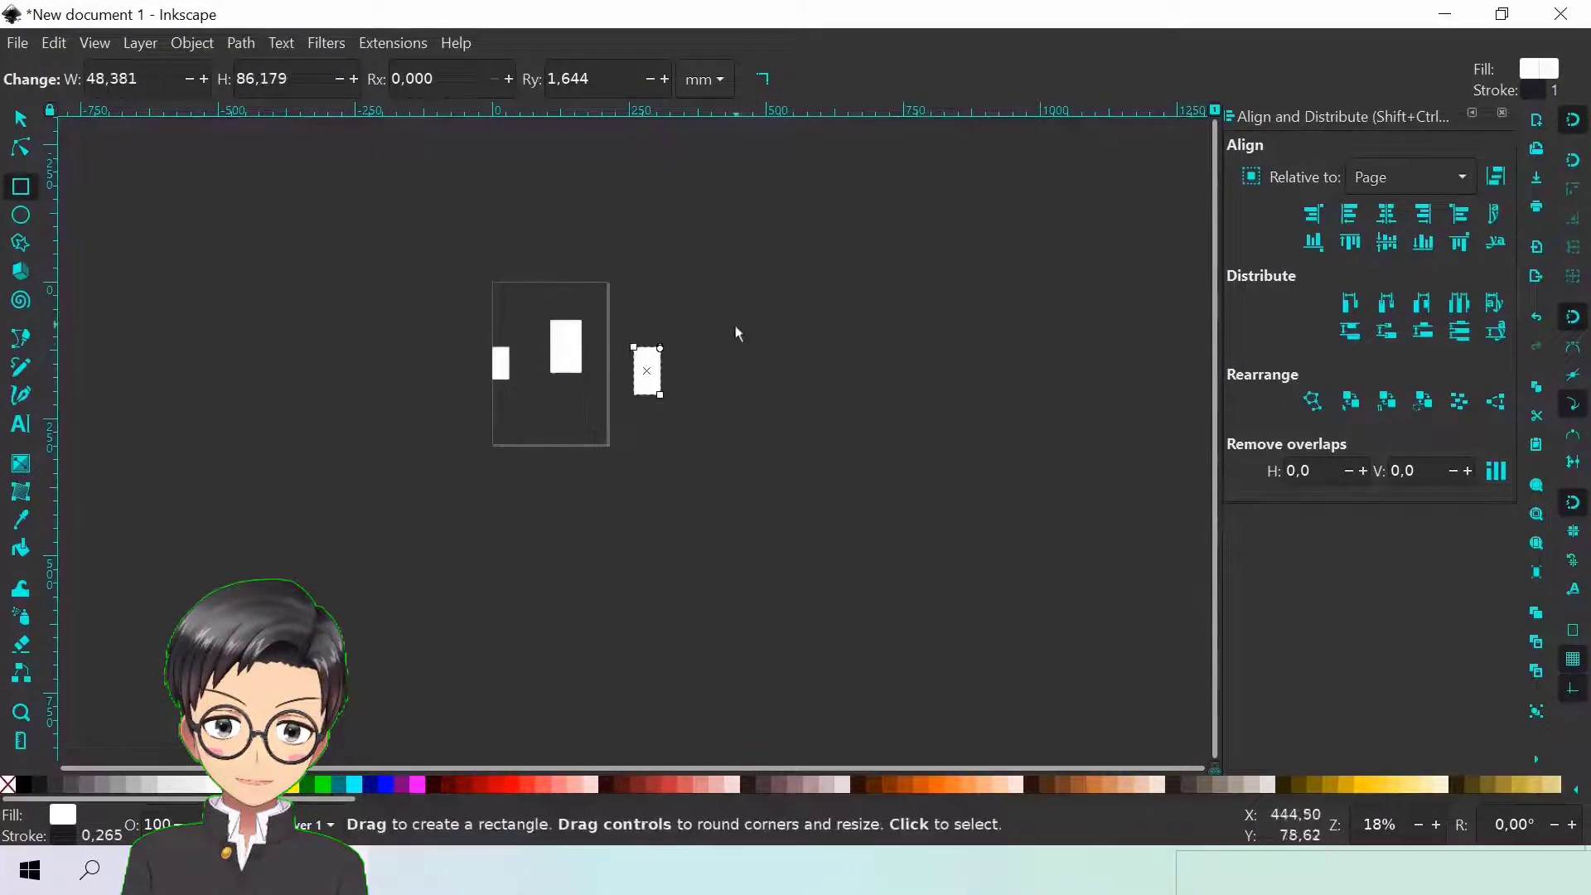
drag(733, 325, 776, 390)
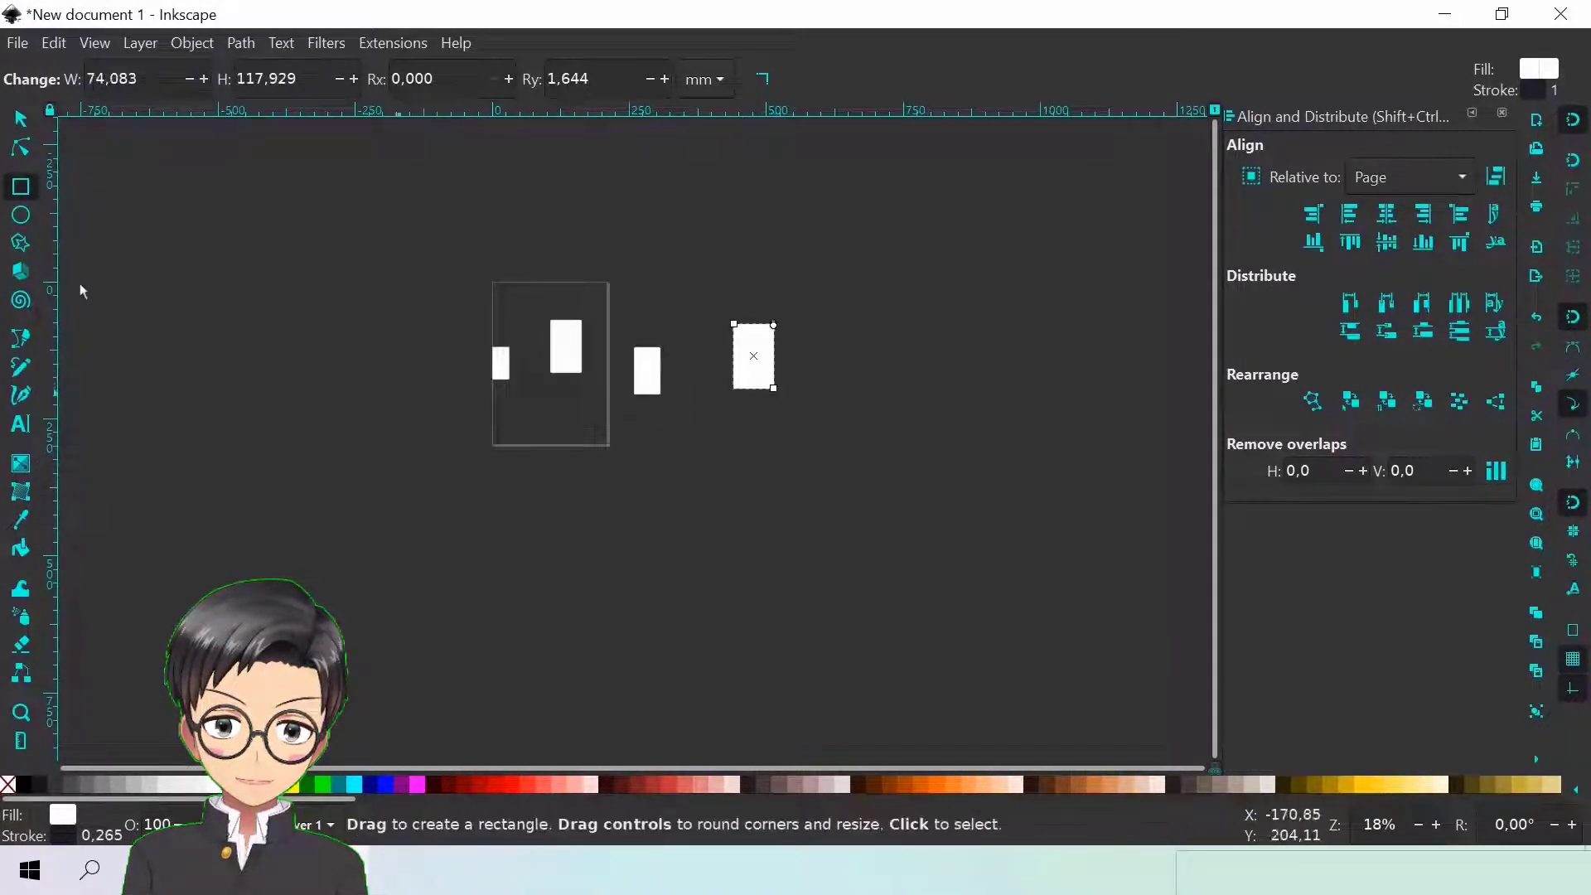
Select all four rectangles and try distributing them with even horizontal gaps, keeping Page as the alignment reference
click(21, 118)
shift+click(501, 358)
shift+click(579, 362)
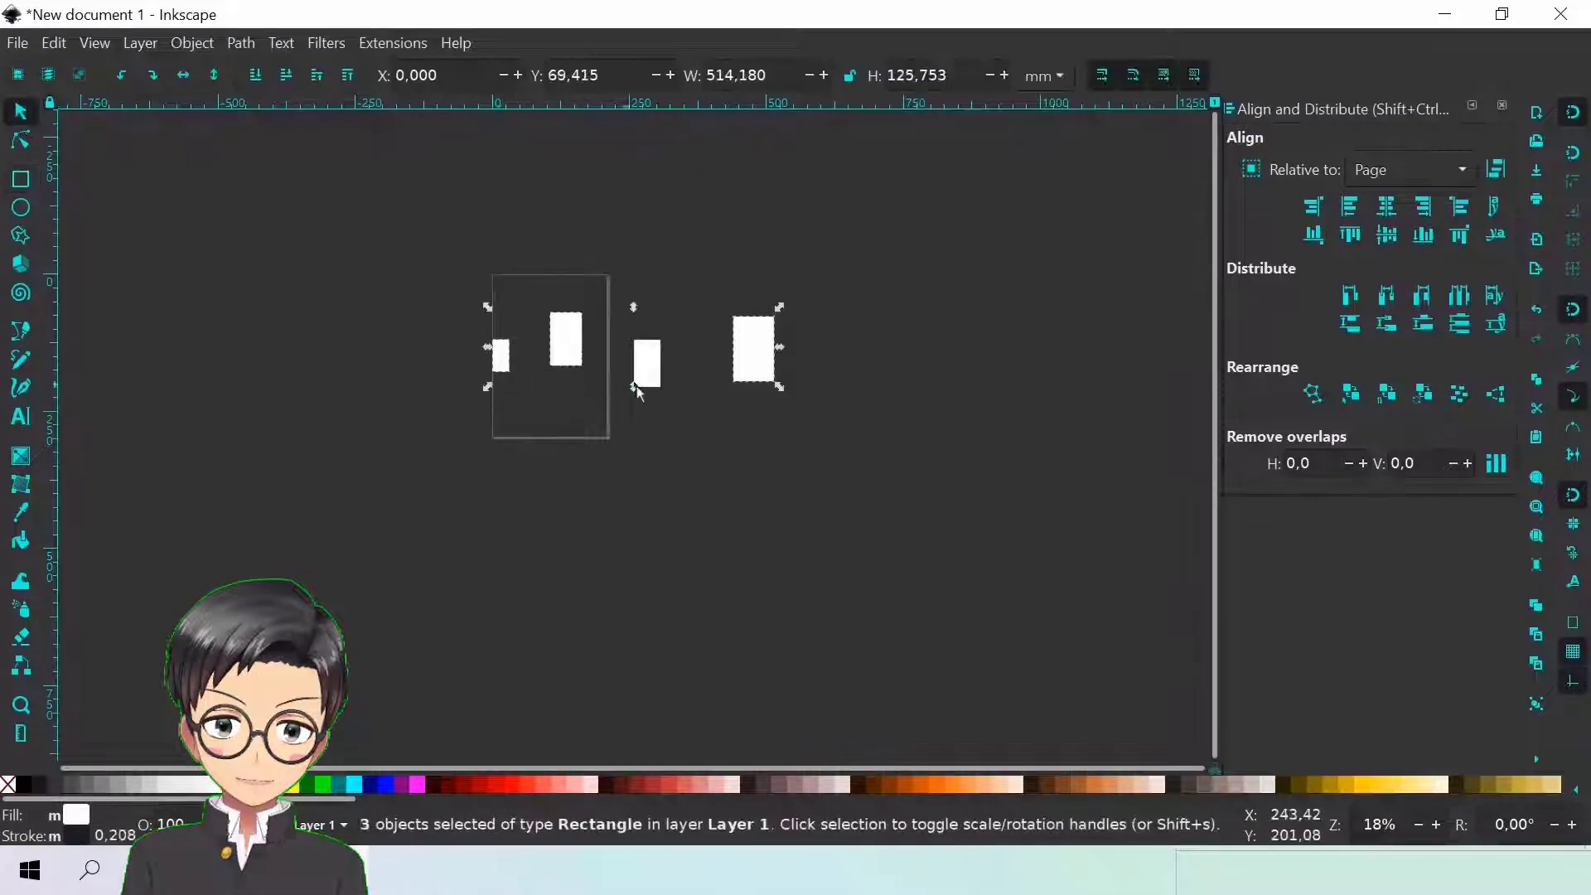
shift+click(644, 362)
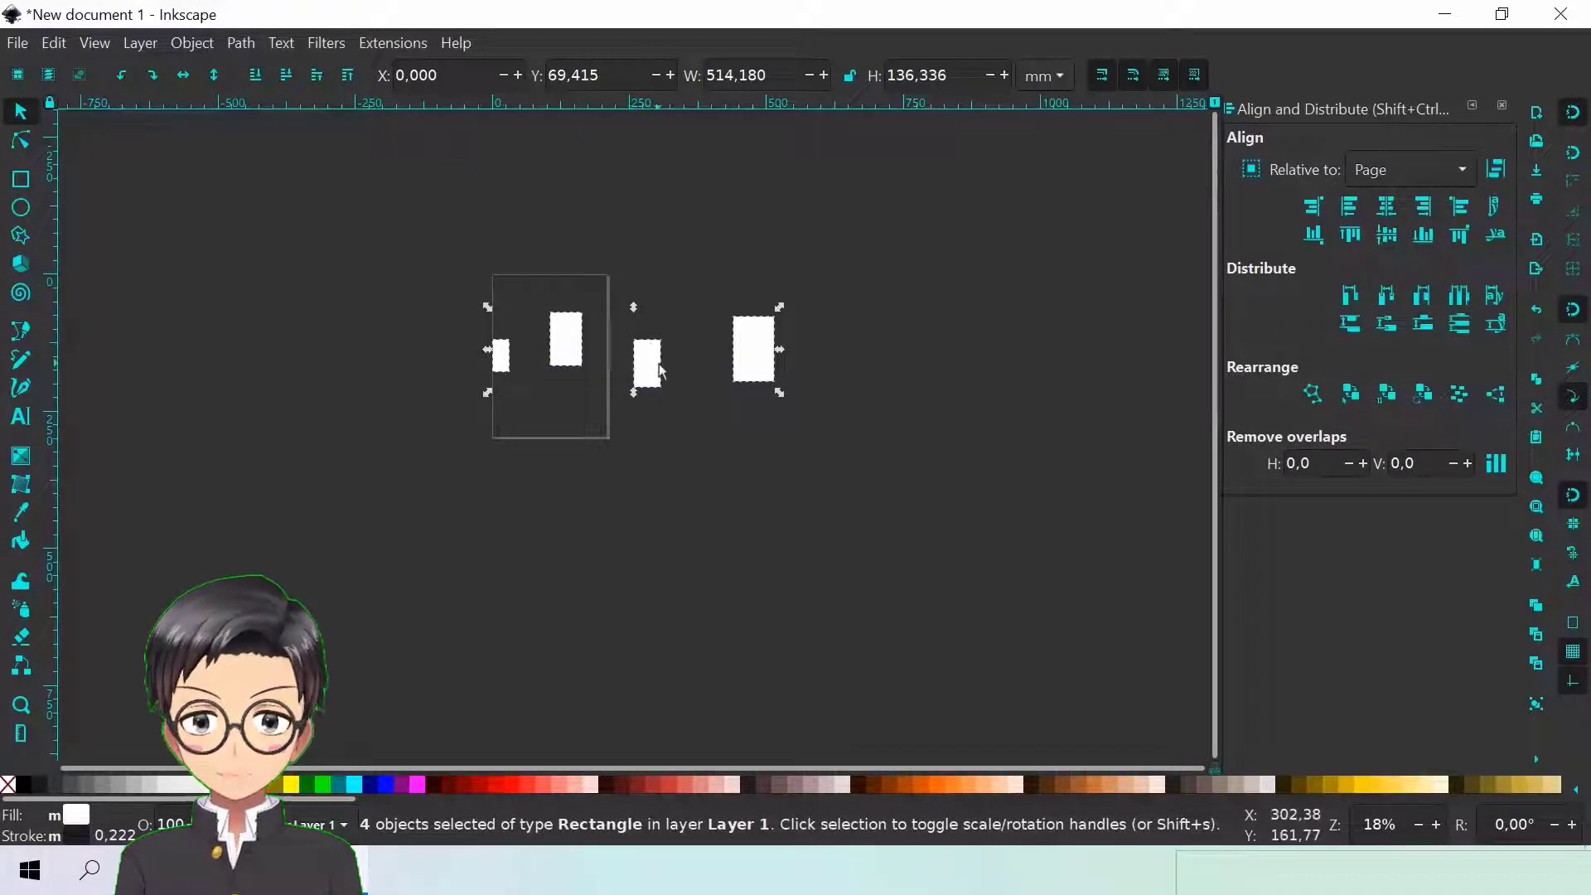
click(1469, 170)
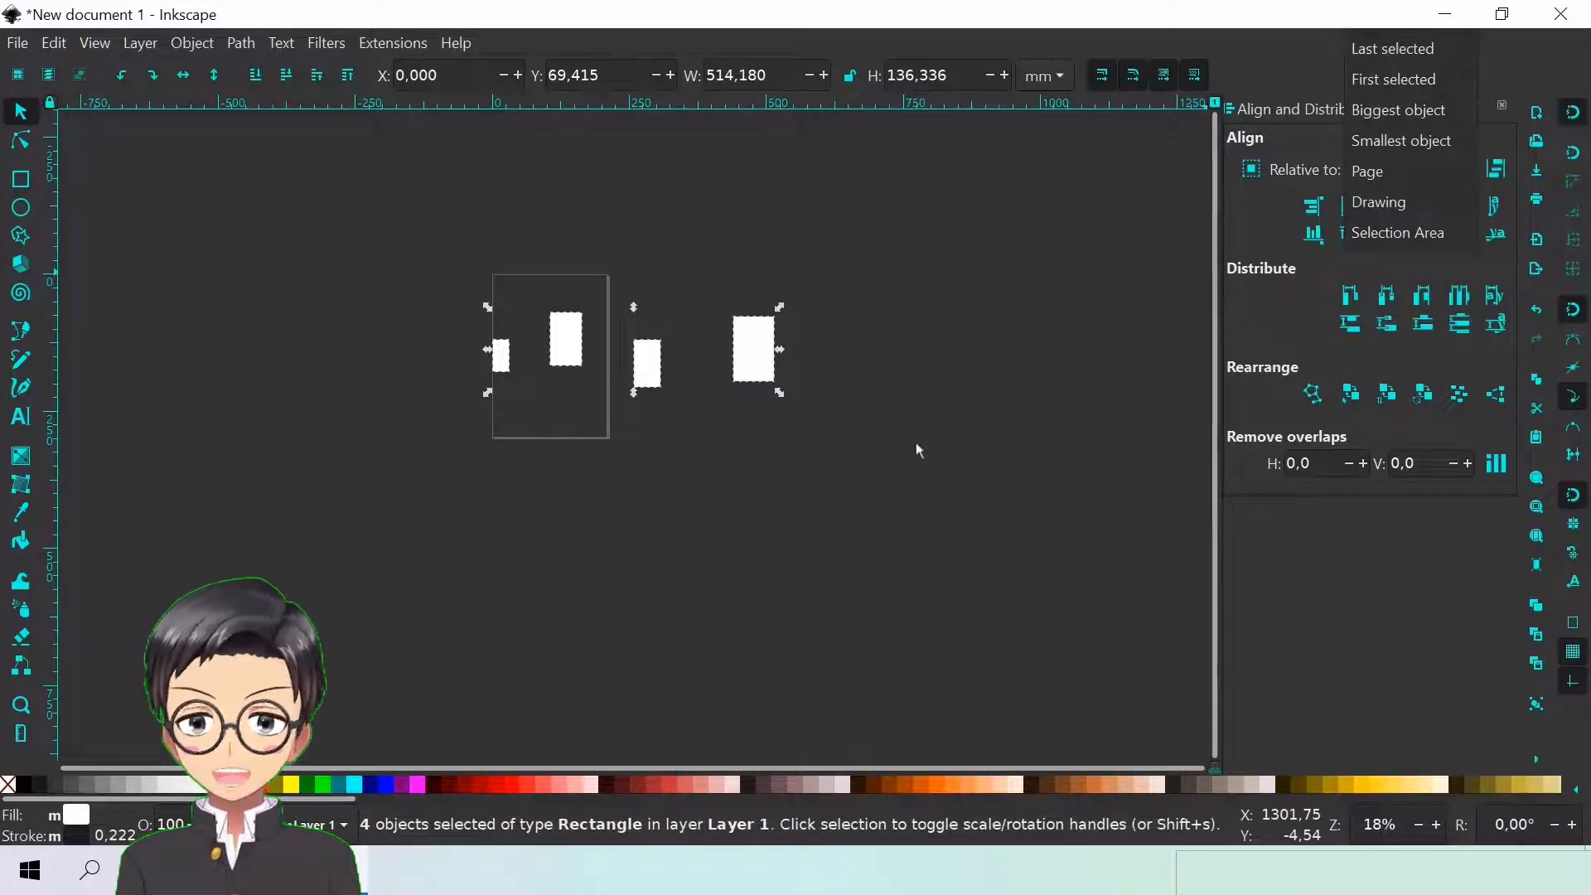
click(989, 396)
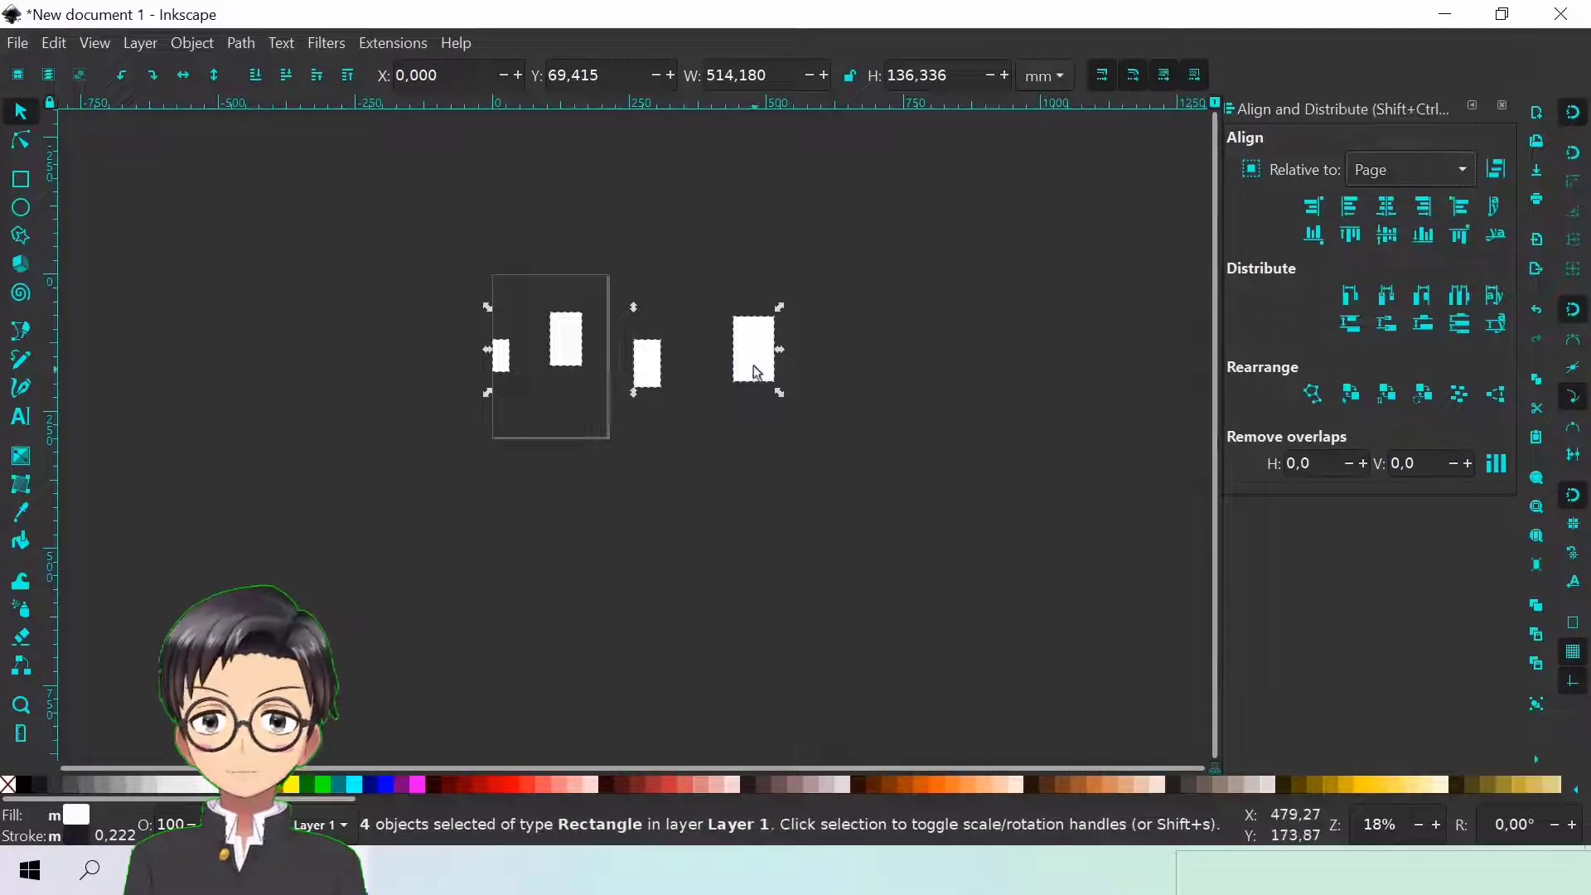
click(1463, 295)
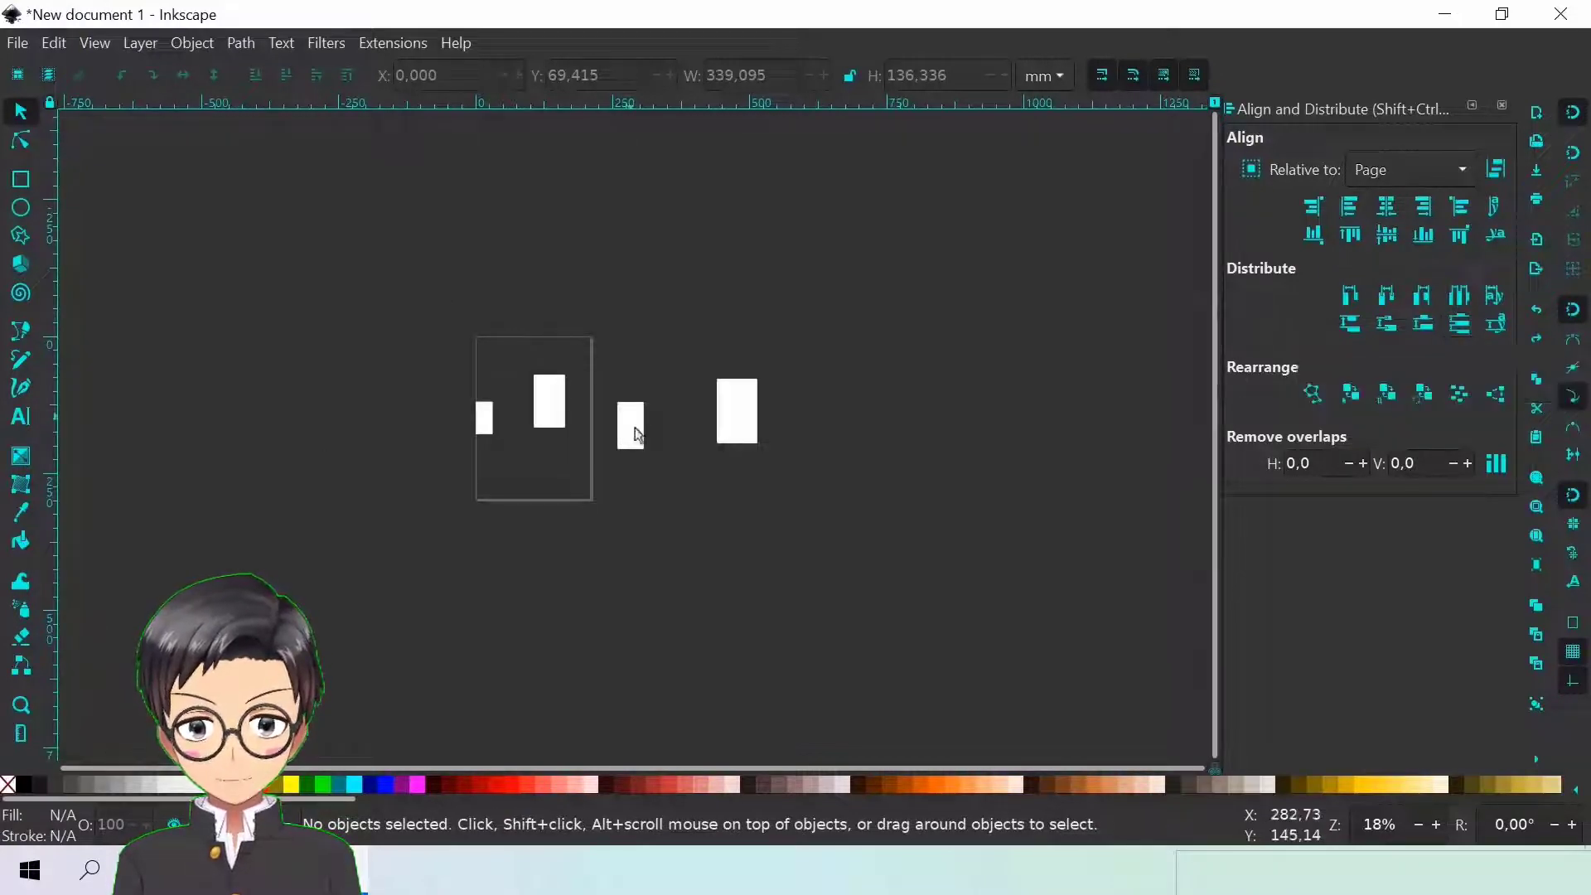
Move the three smaller rectangles into an unevenly spaced column beneath the largest rectangle, with the smallest one lowest
drag(631, 439, 738, 522)
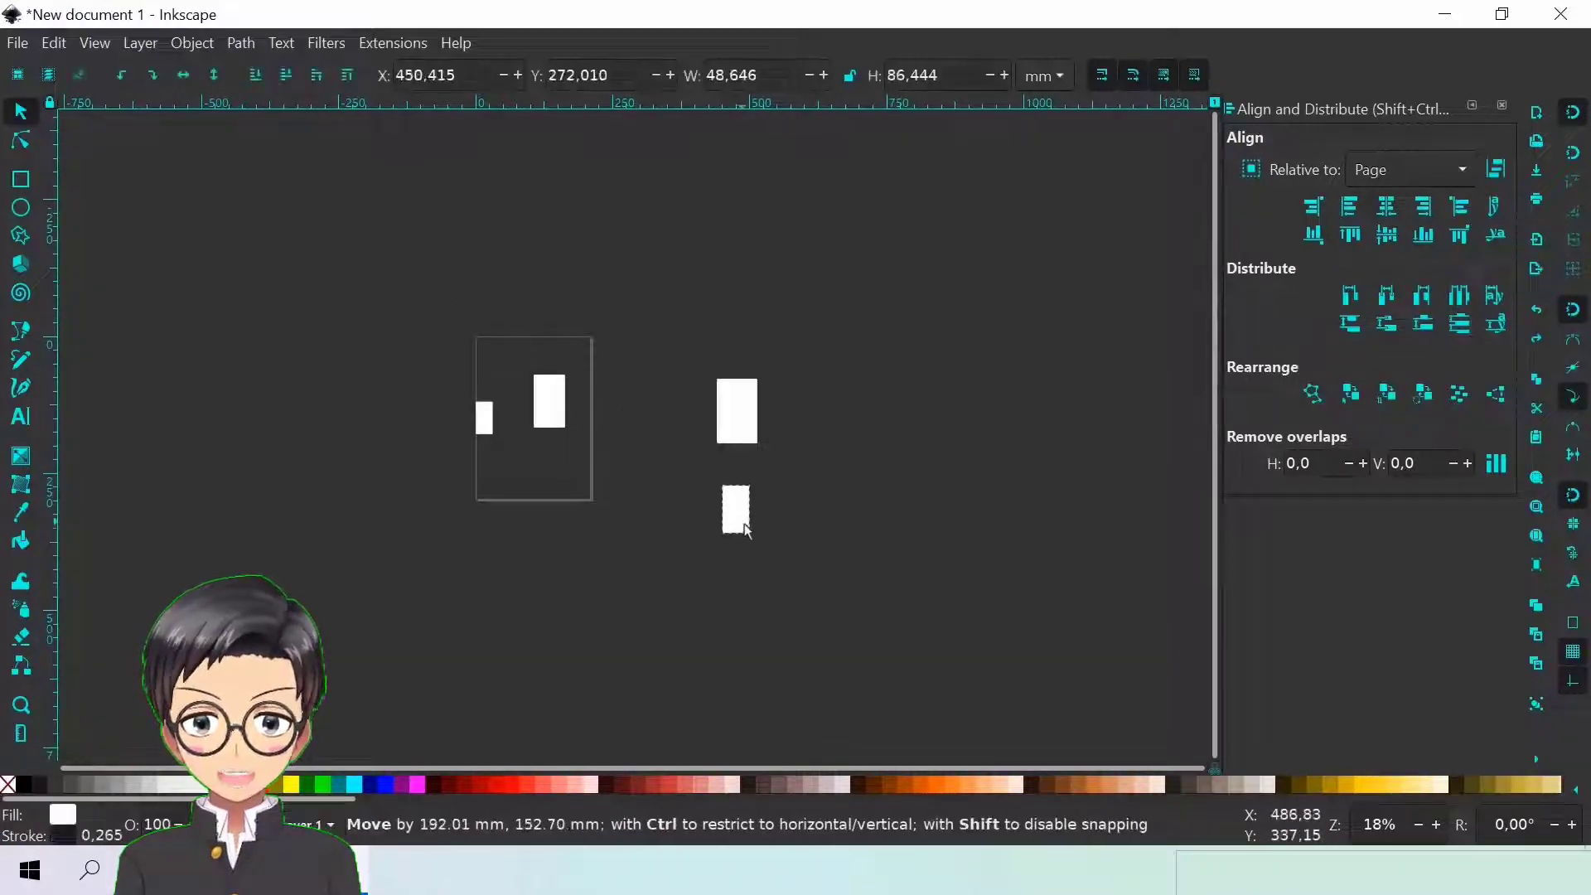
click(562, 416)
drag(562, 416, 752, 610)
click(495, 429)
drag(496, 428, 742, 733)
scroll(681, 264, down, 4)
Select the four stacked rectangles and distribute them with even vertical gaps
click(668, 192)
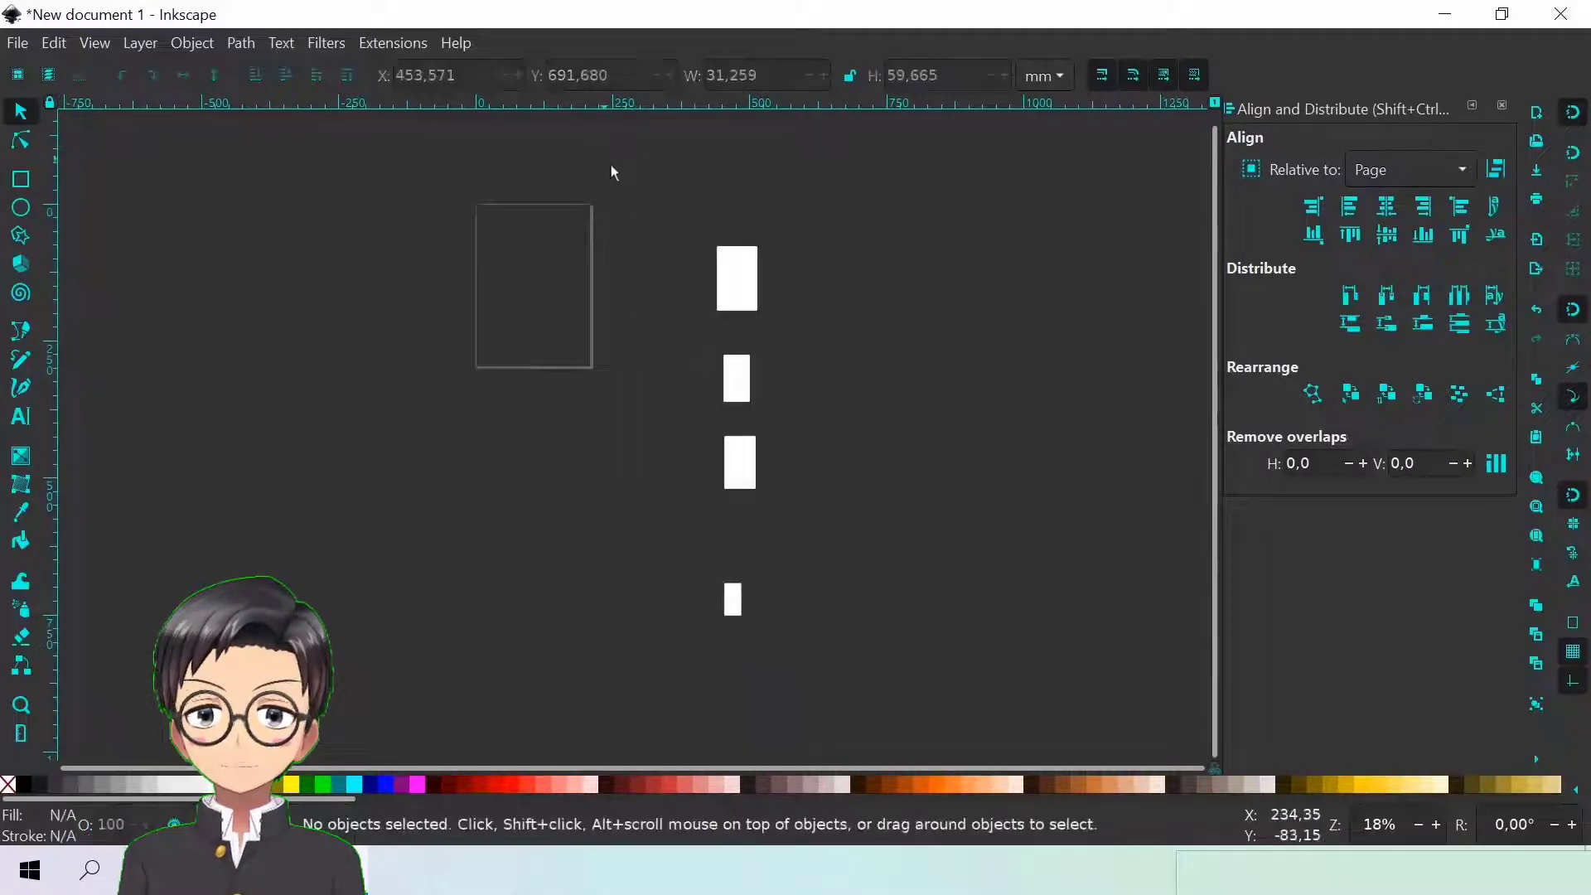
drag(886, 691, 887, 686)
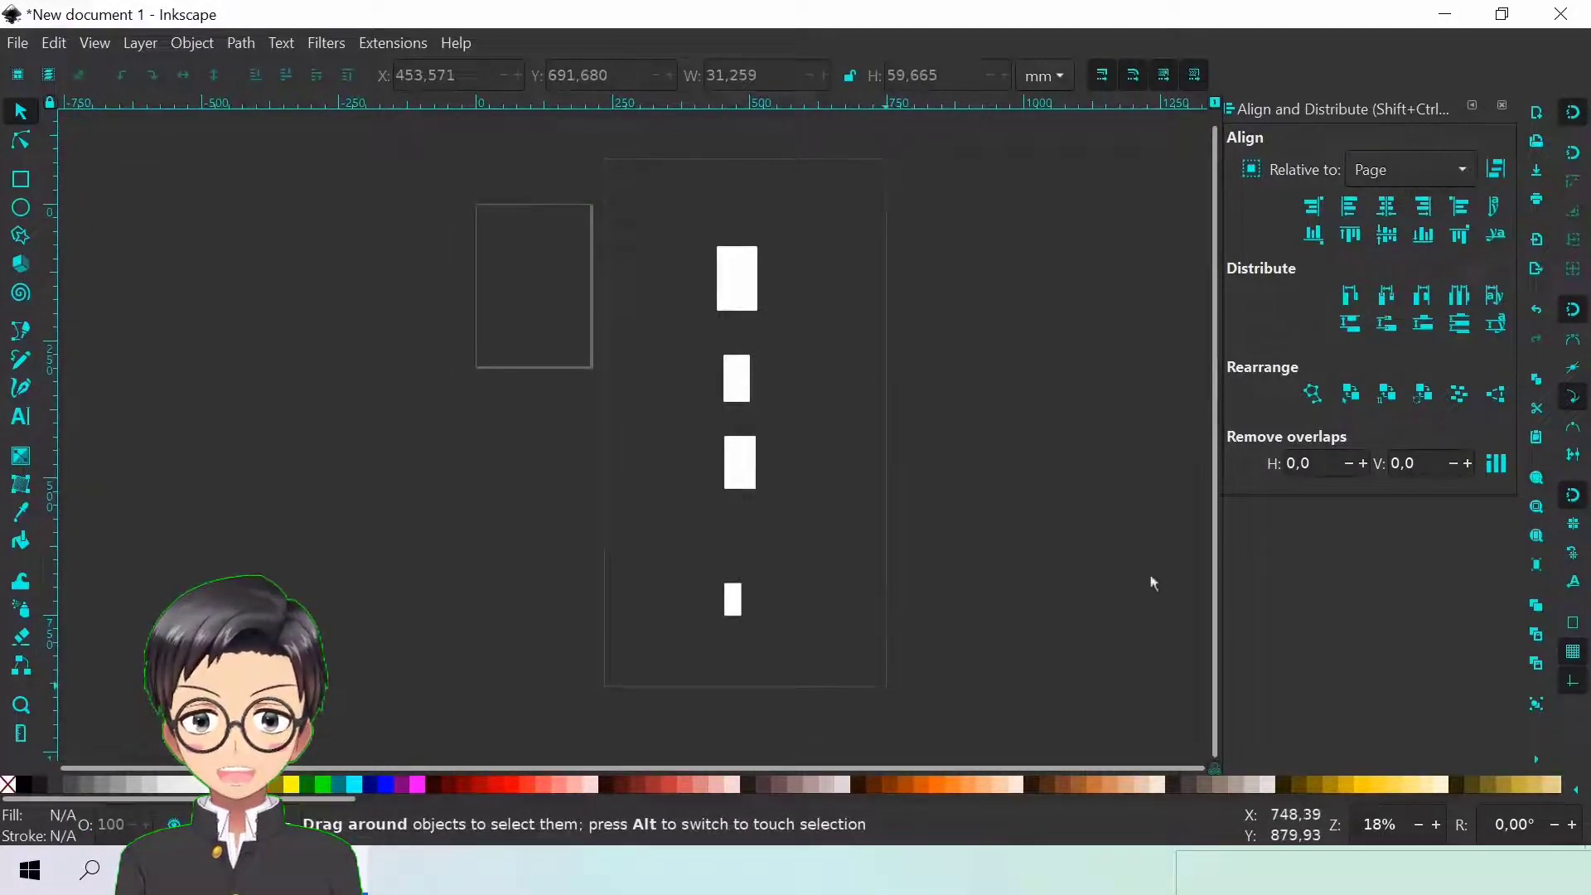
click(1466, 331)
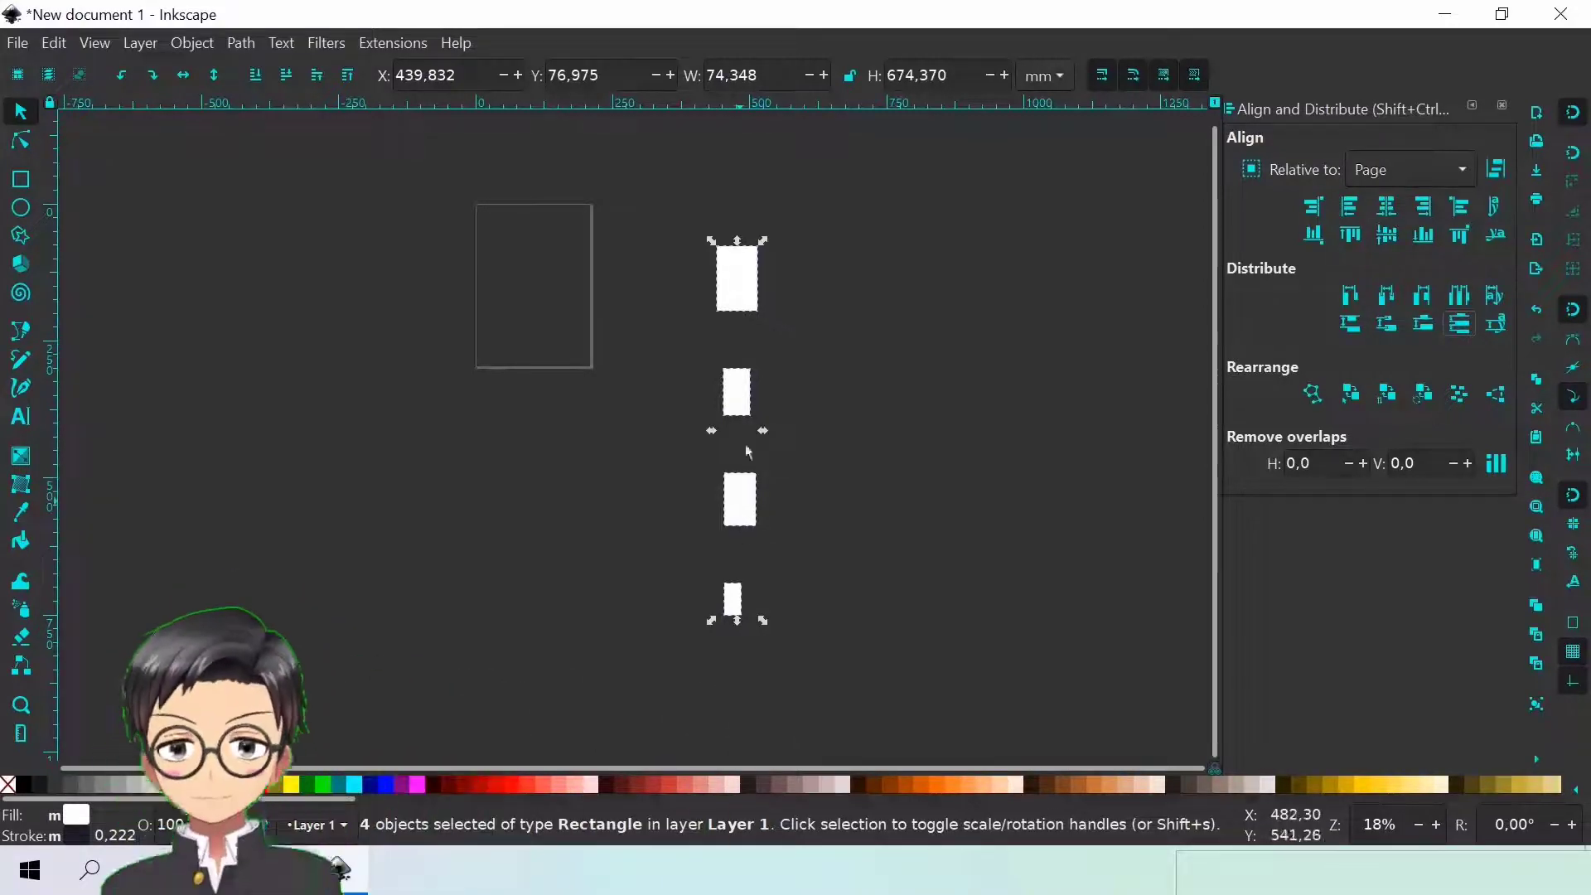
Select all four rectangles in the column and delete them
click(613, 234)
drag(587, 171, 774, 430)
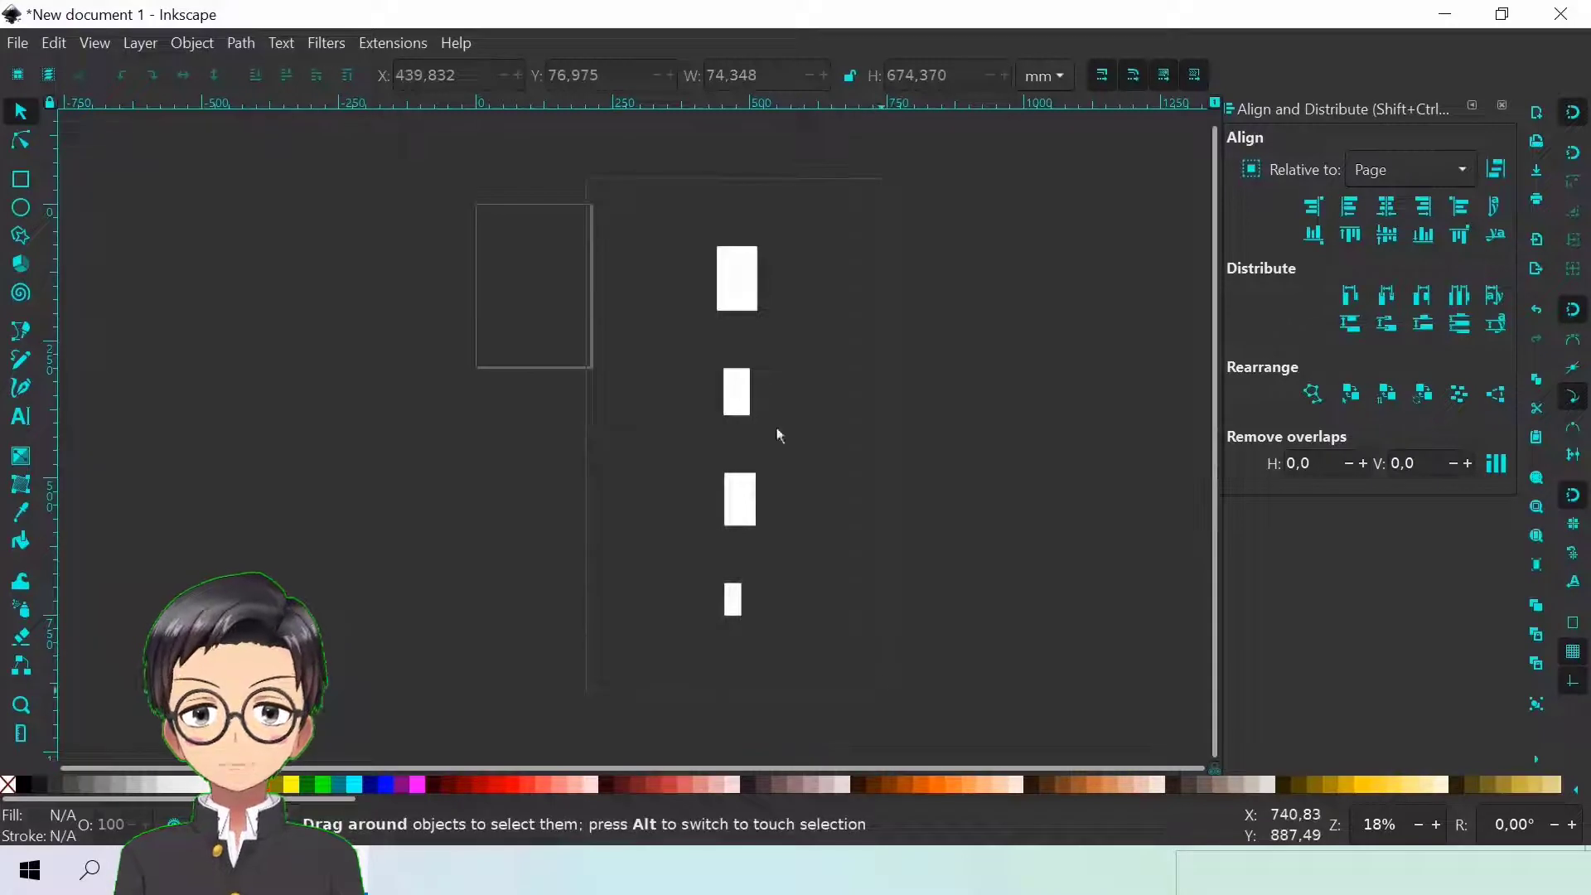
right_click(736, 280)
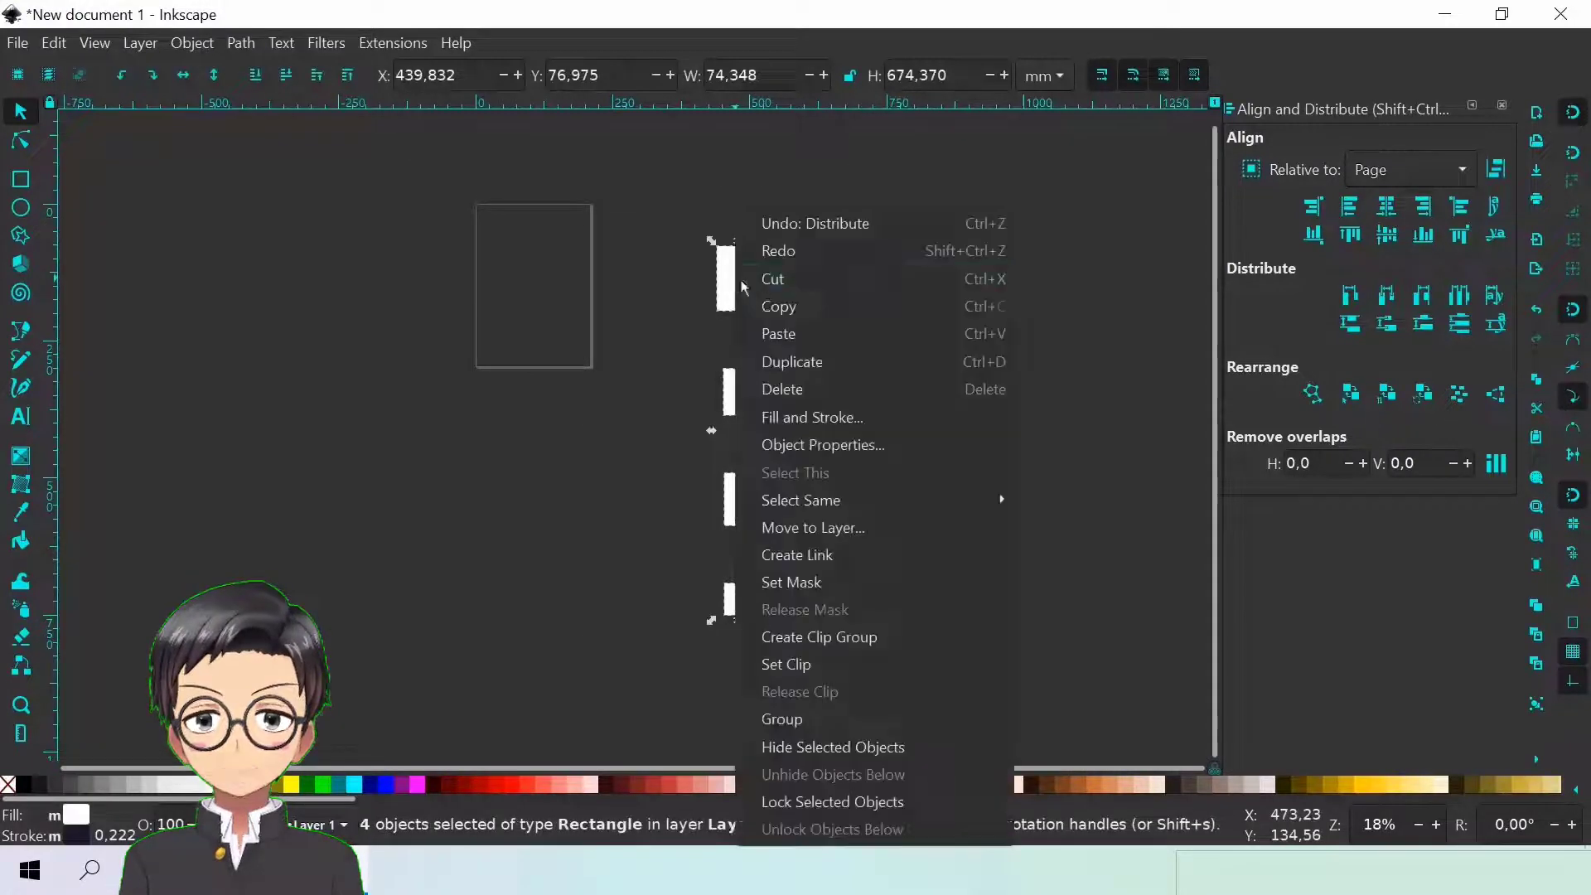
click(803, 393)
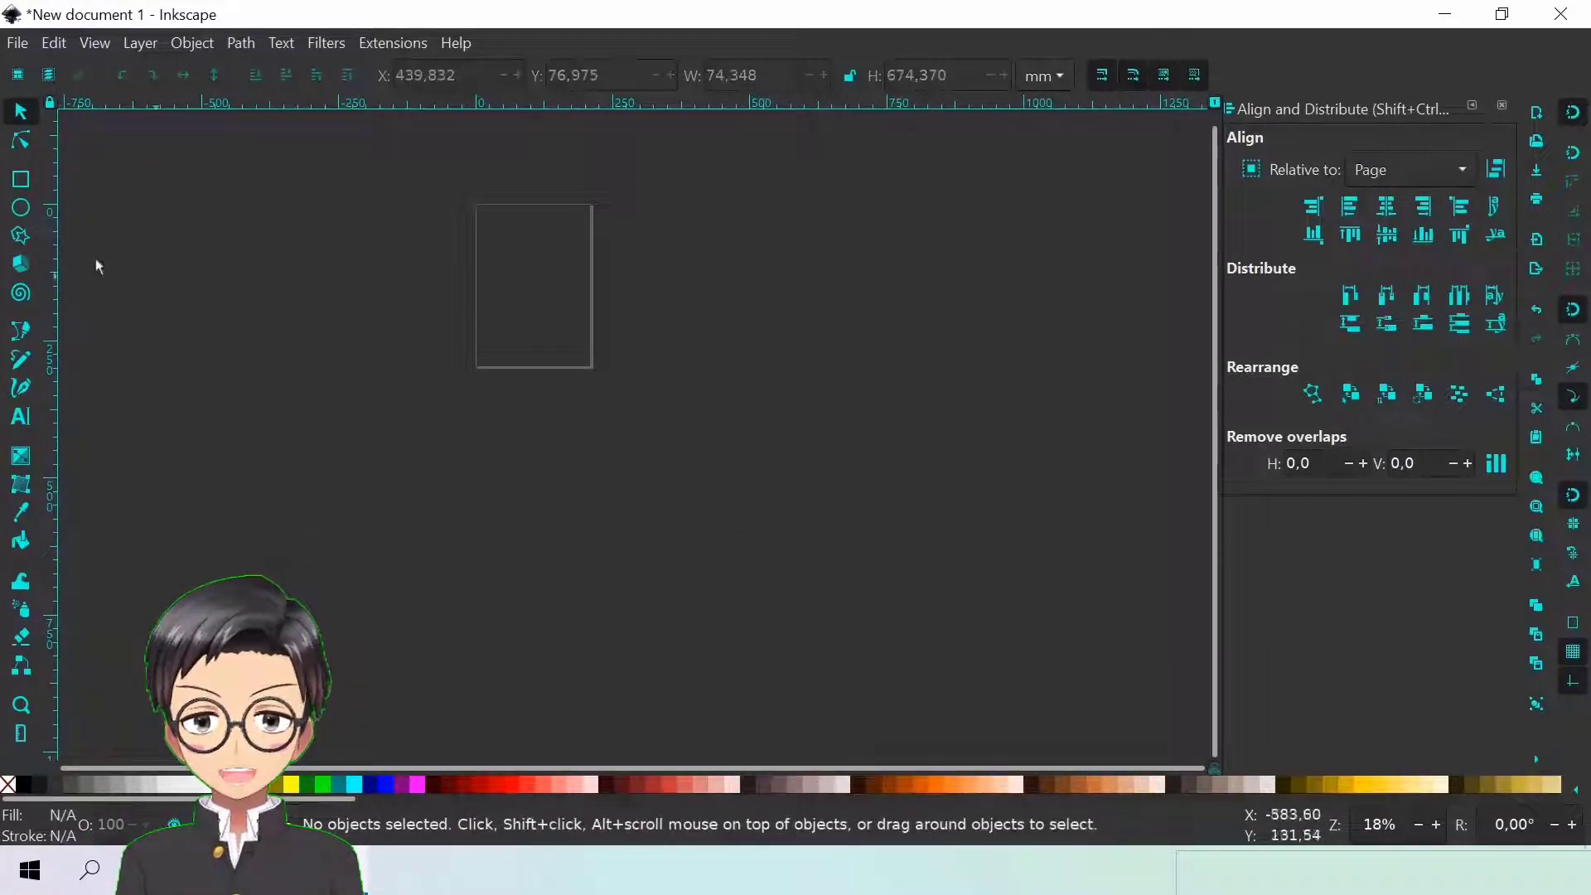
Draw a rectangle about 234 by 445 mm beside the page and round its corners with a vertical radius of about 26 mm
click(22, 181)
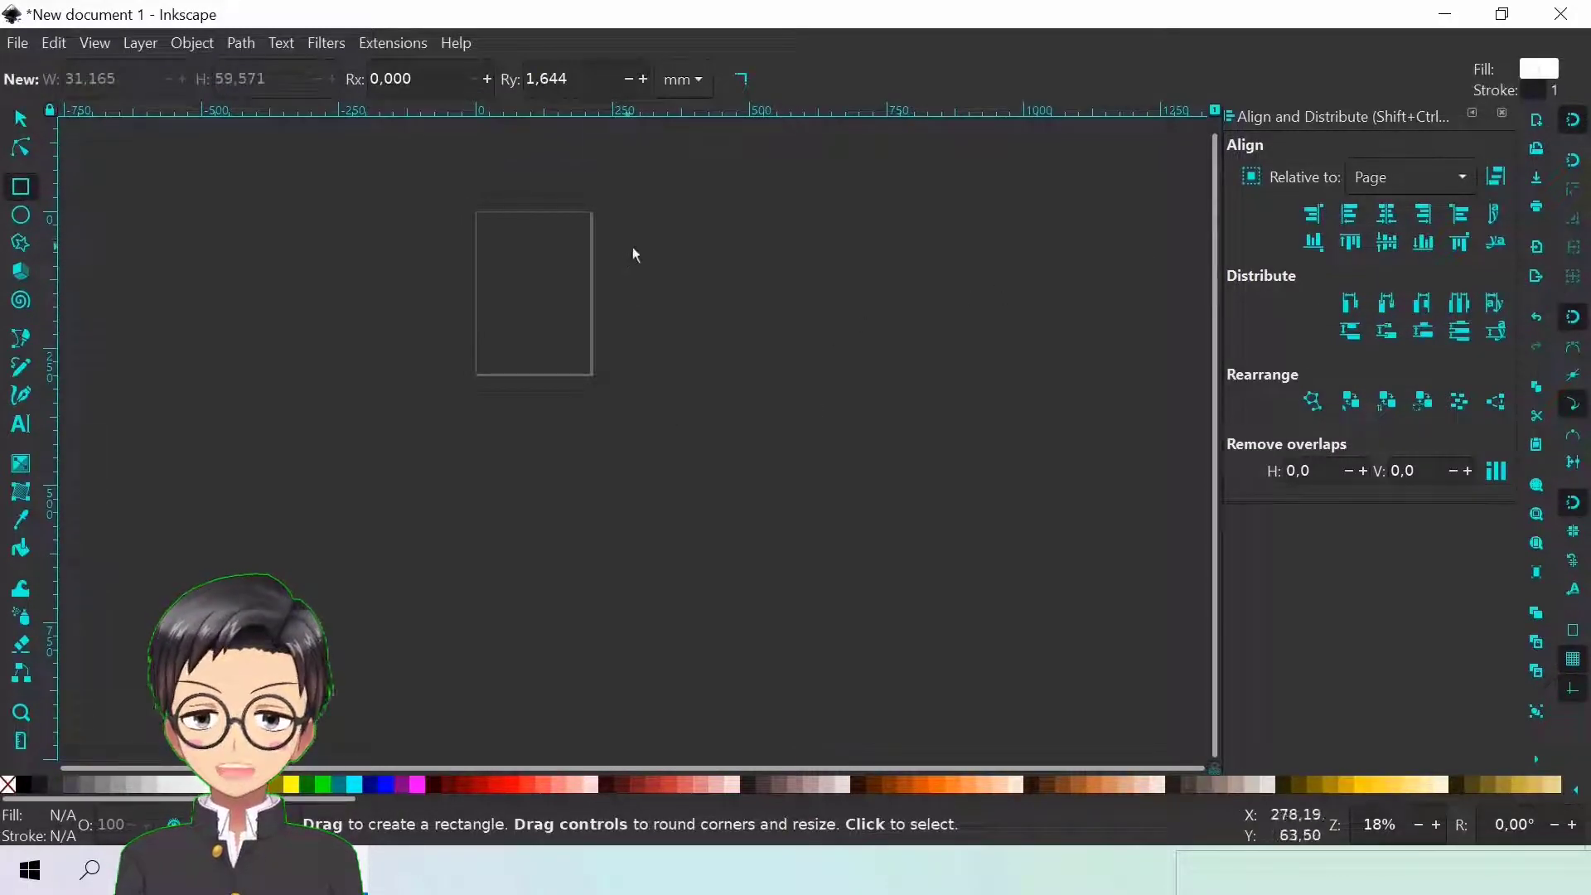
drag(700, 242, 828, 456)
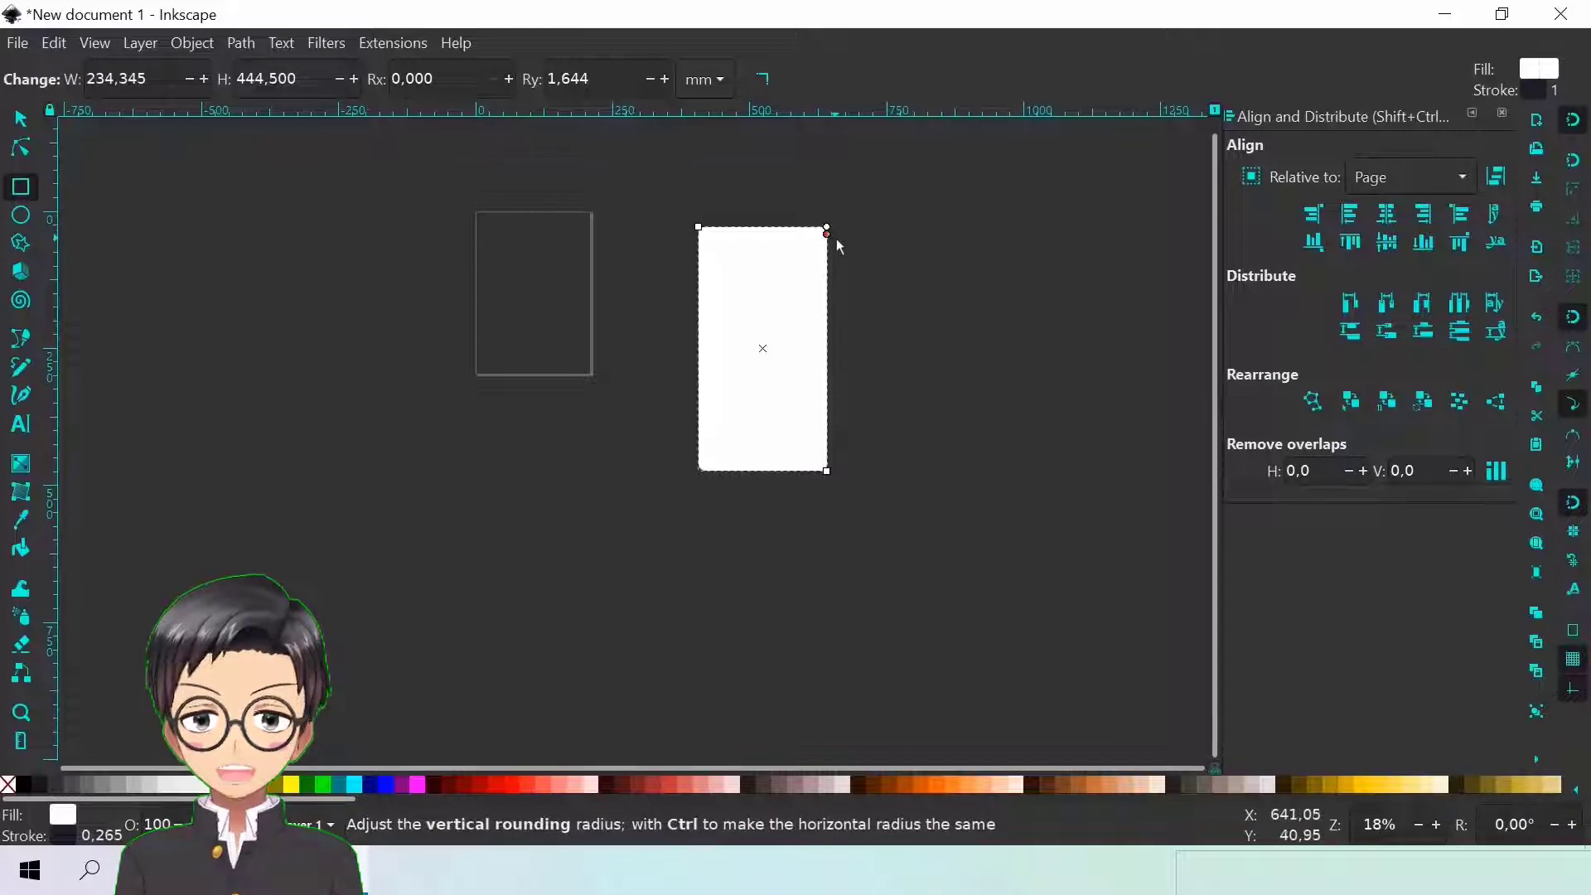
mouse_move(837, 240)
mouse_down()
mouse_move(842, 253)
mouse_move(814, 252)
mouse_up()
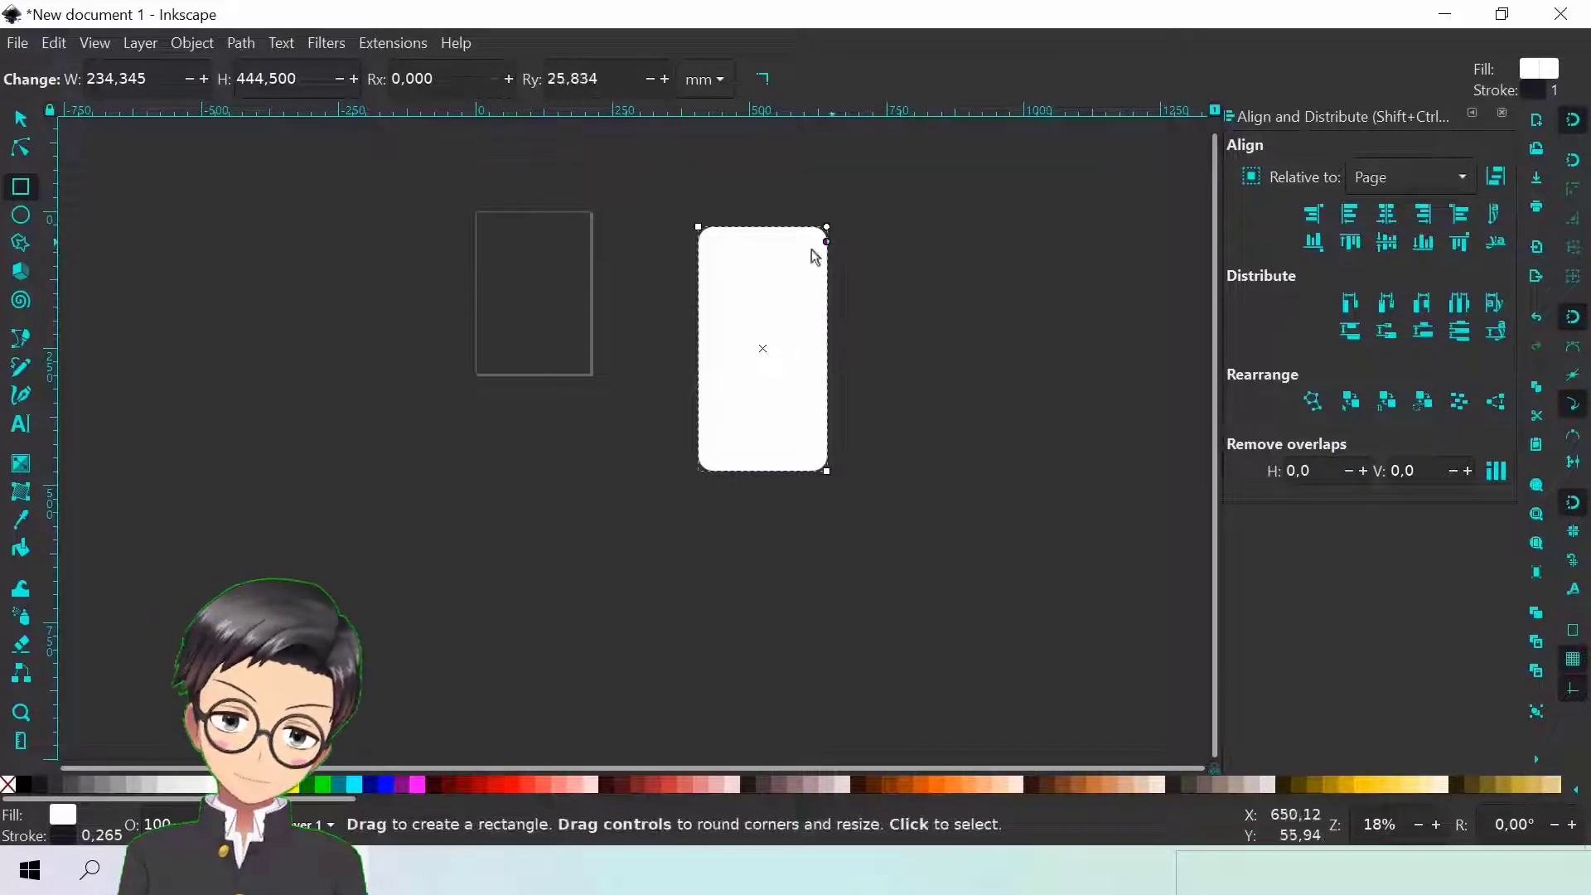
Duplicate the white rounded rectangle in place and fill the copy with 90% Gray
click(21, 123)
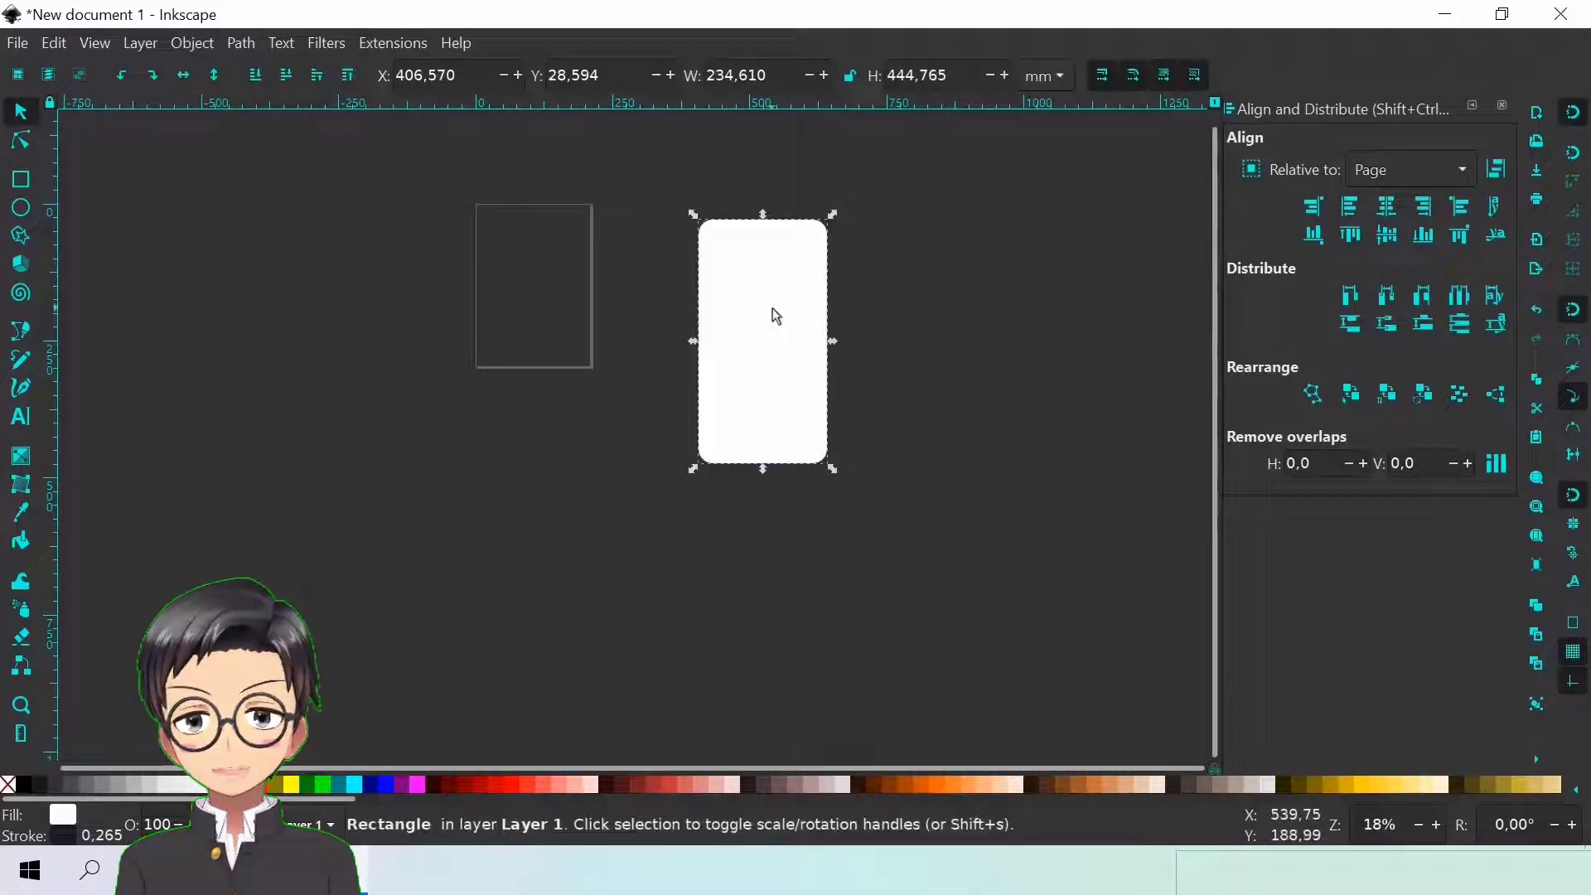
key(ctrl)
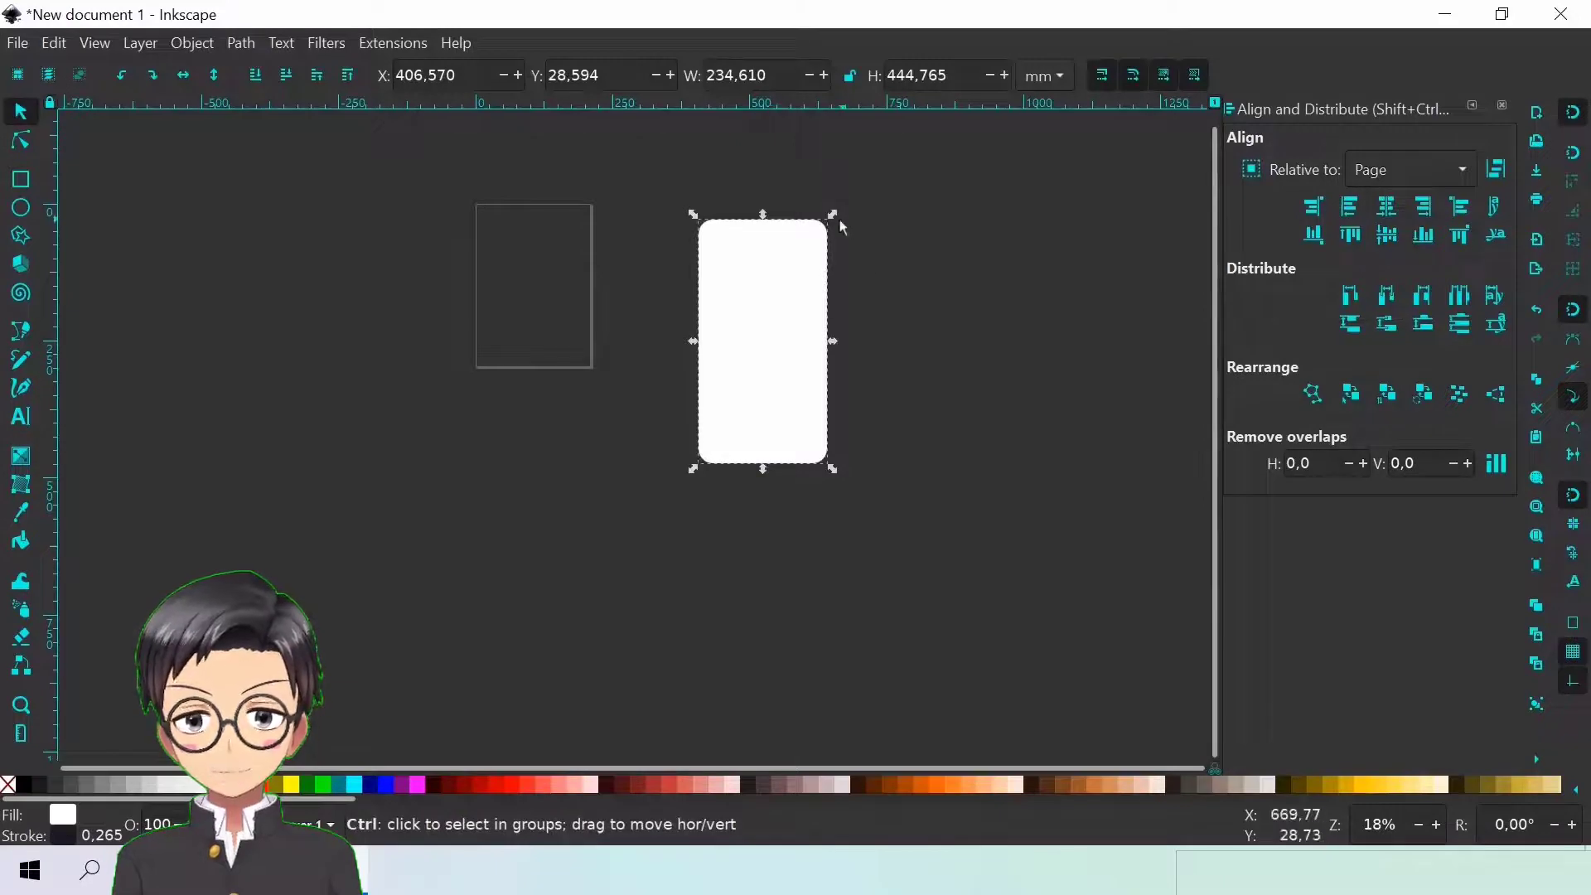
click(38, 789)
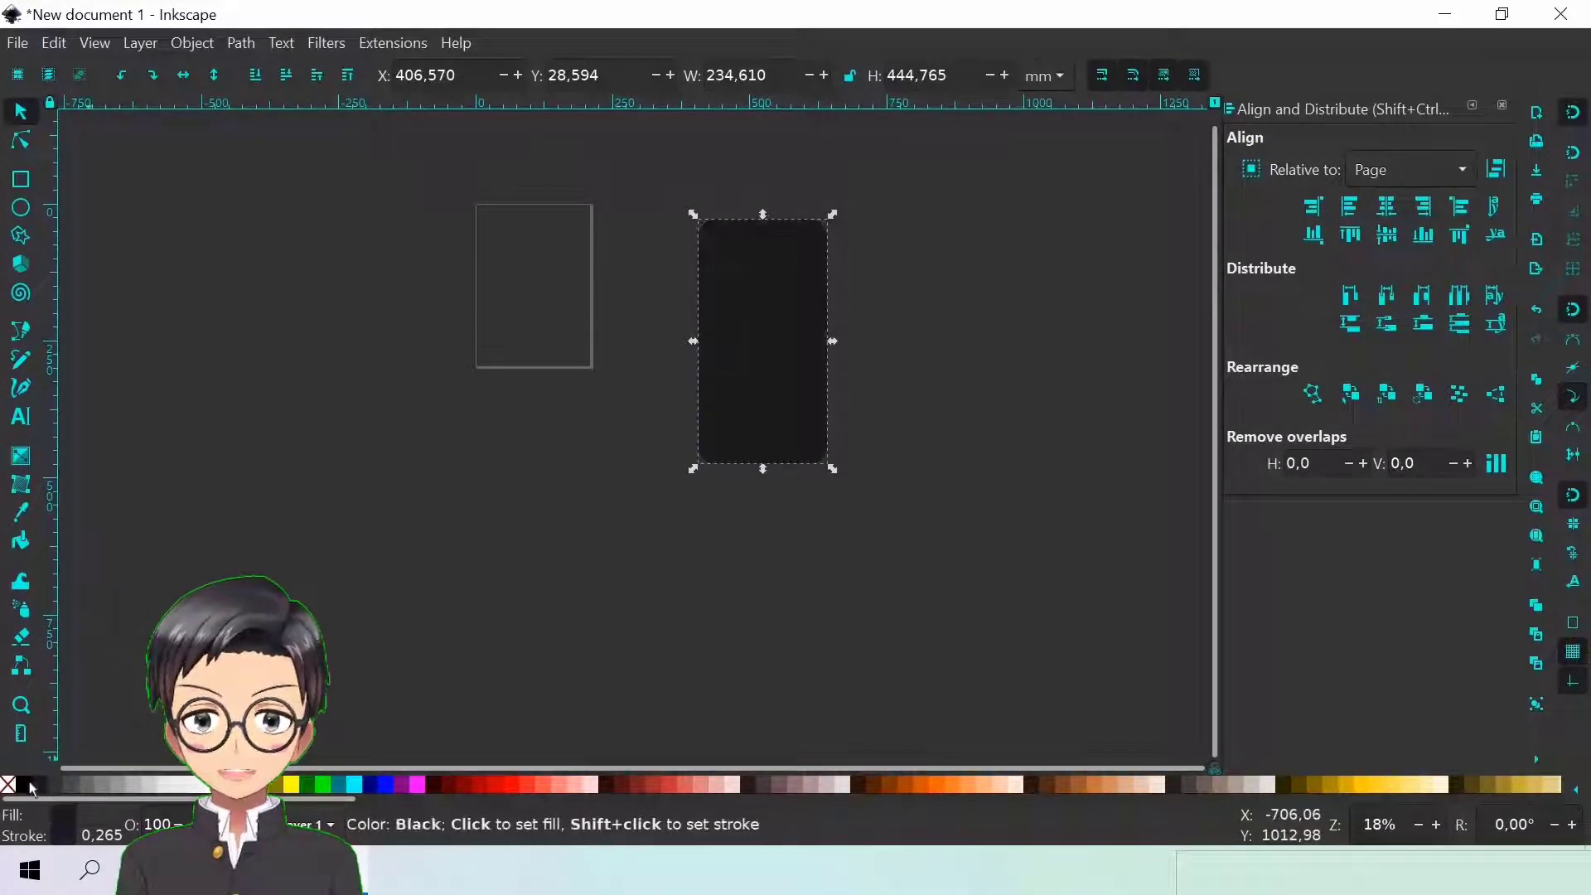
click(27, 785)
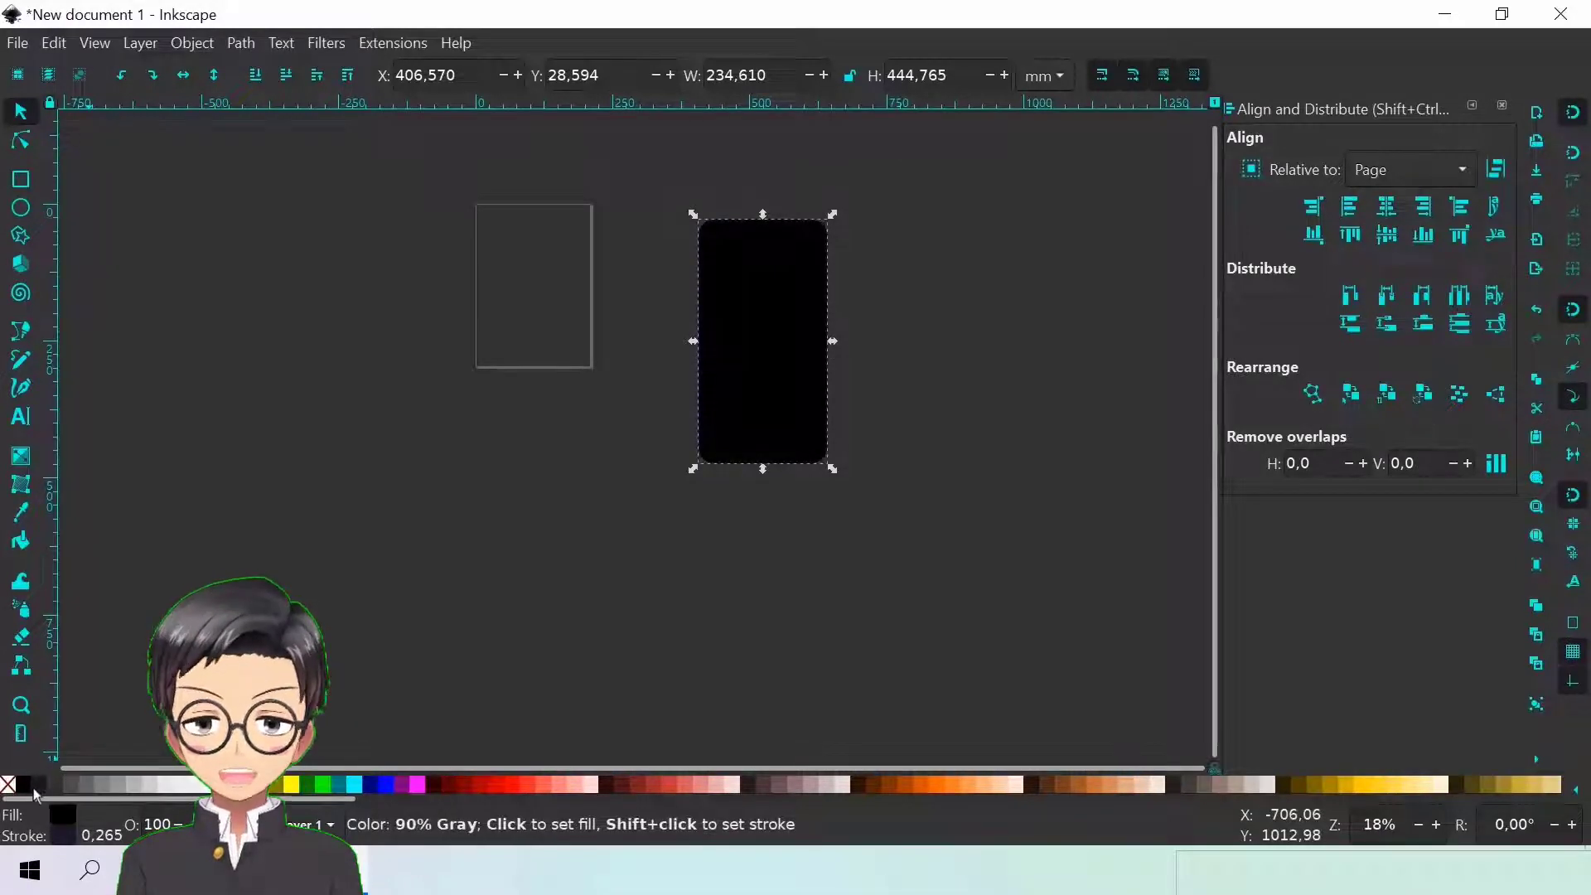
click(38, 789)
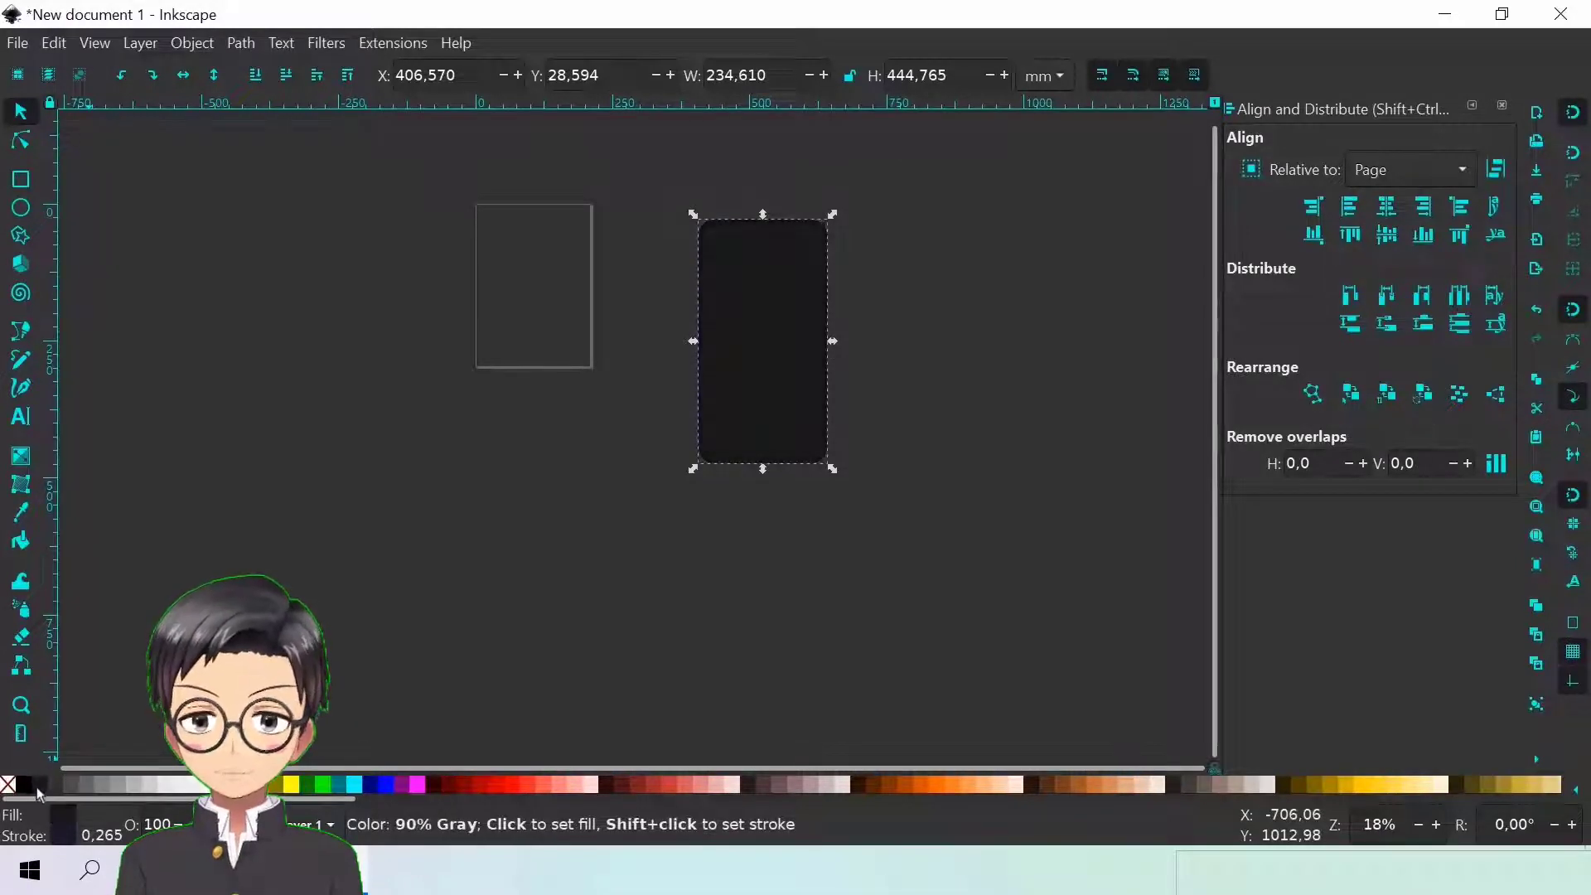
Send the gray copy behind the white rectangle, scale it up to about 260 by 493 mm and turn snapping off
click(262, 78)
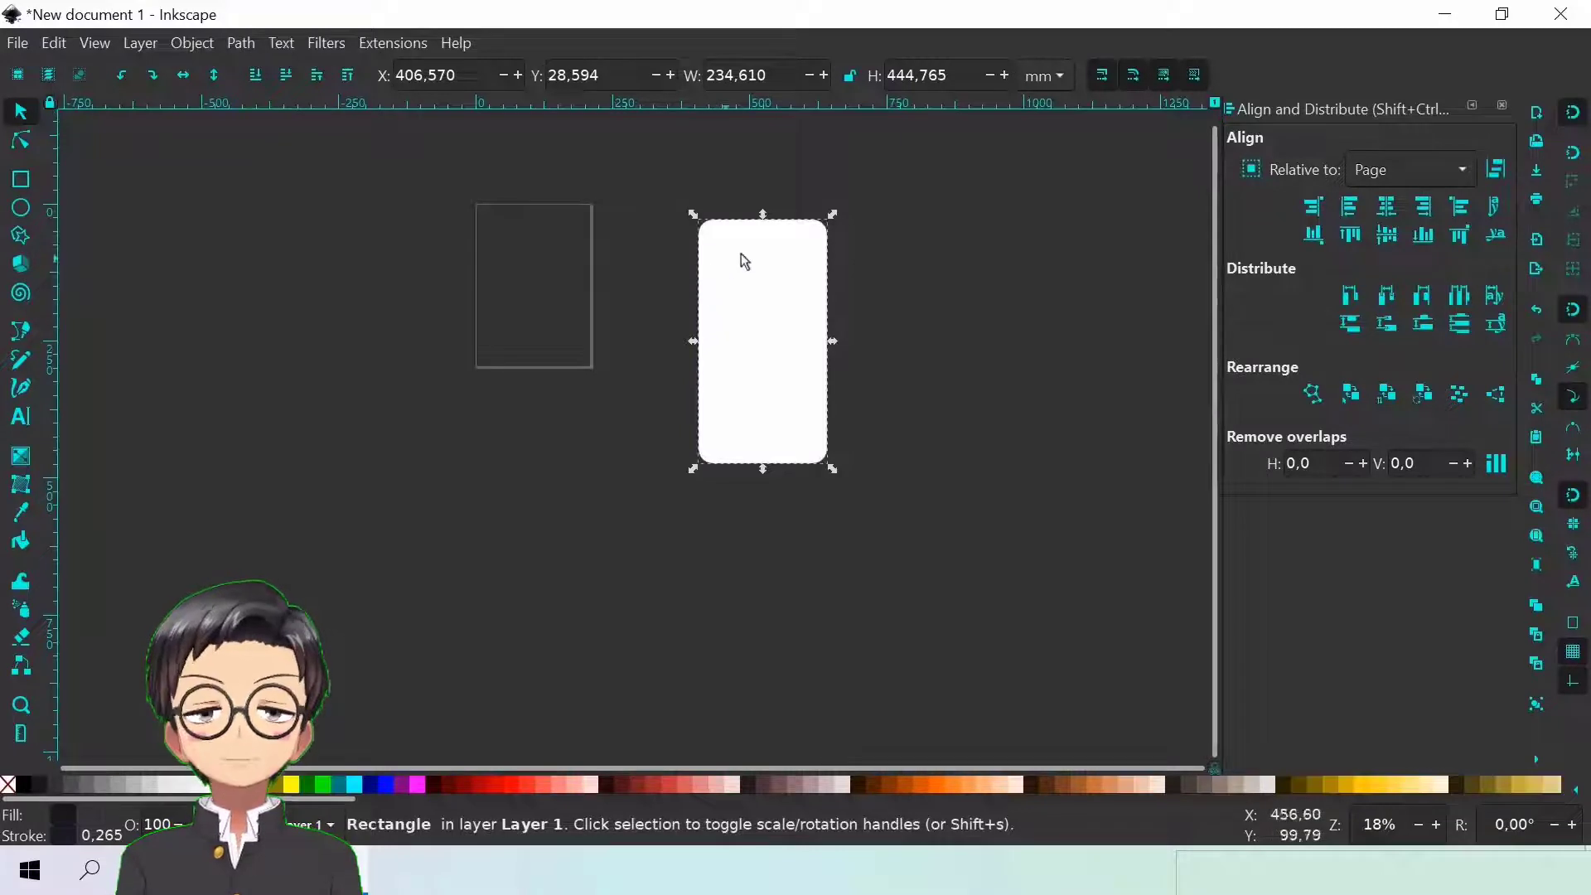
drag(835, 221, 872, 192)
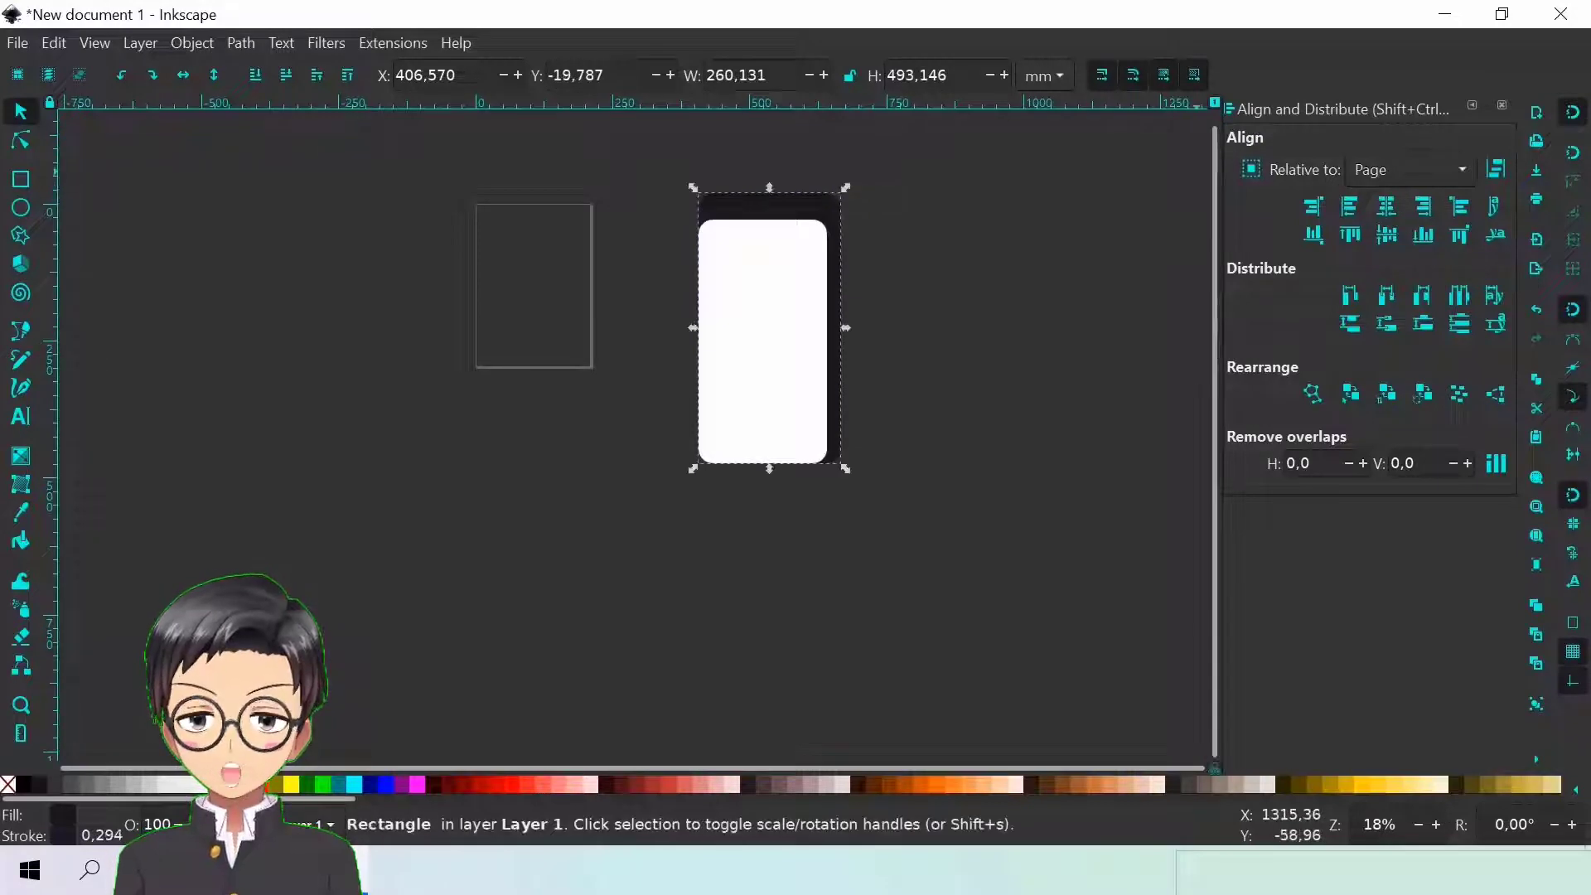
click(1574, 114)
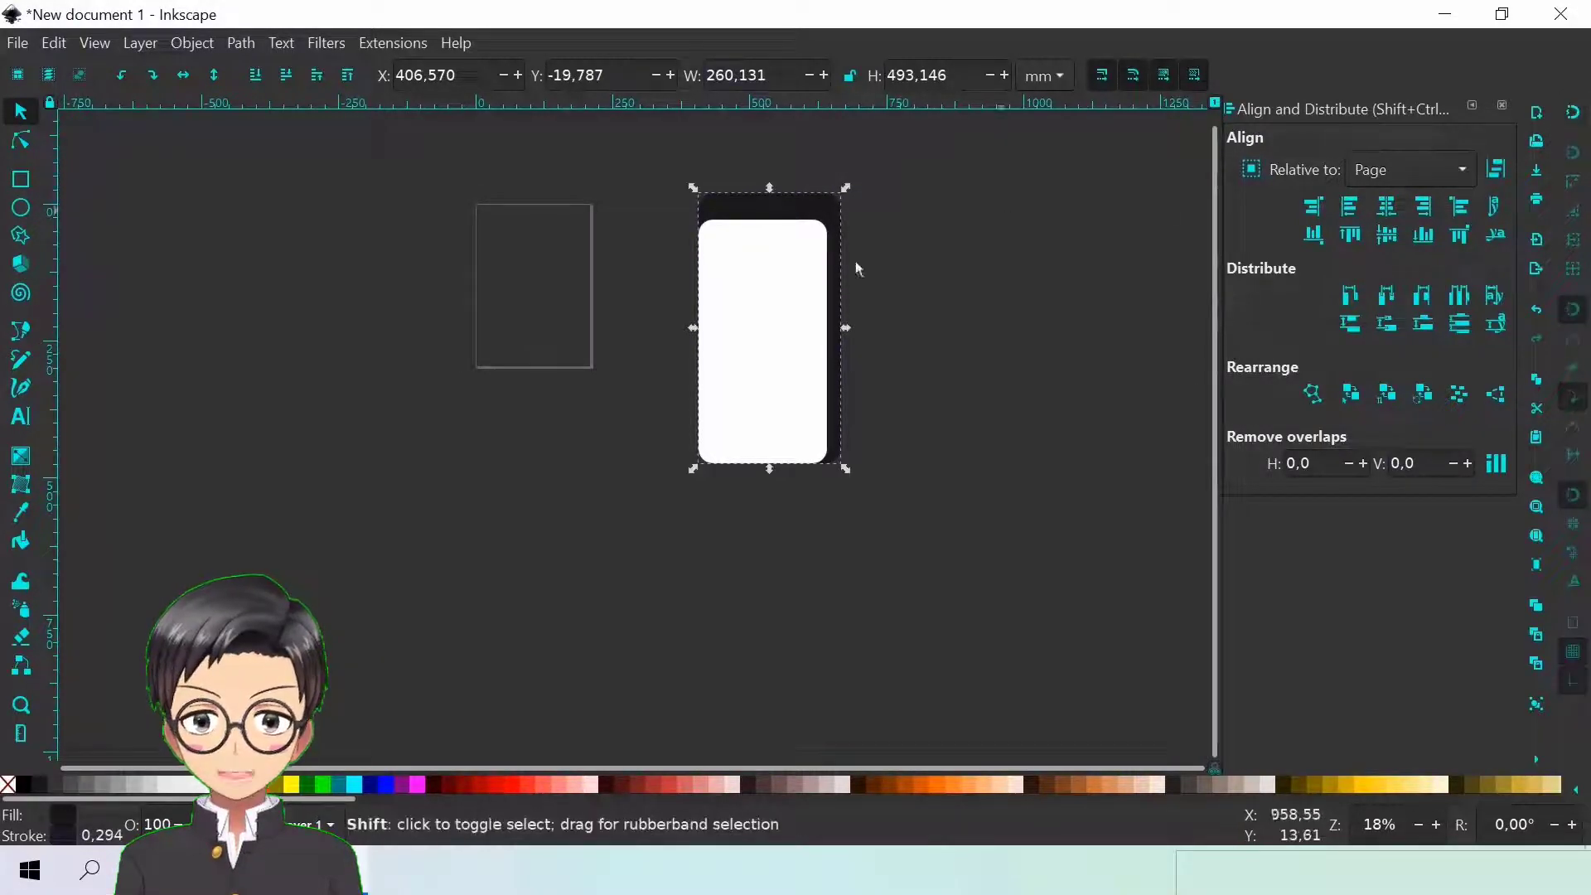
Centre the gray rectangle on the white one horizontally and vertically, with alignment relative to Last selected
shift+click(784, 291)
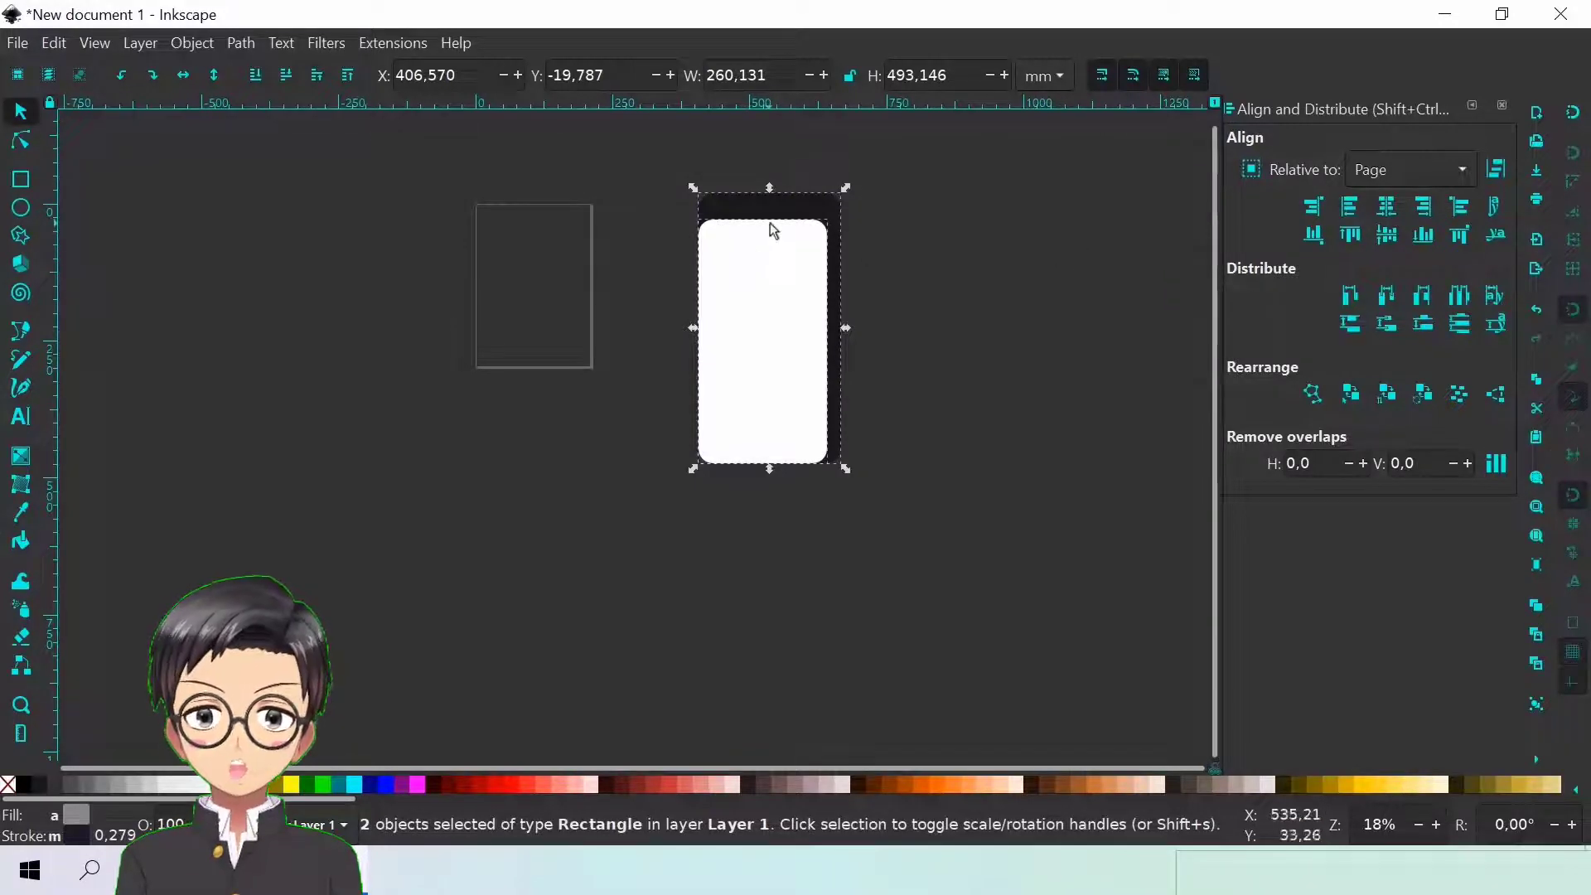
click(1388, 213)
key(ctrl+z)
click(1461, 174)
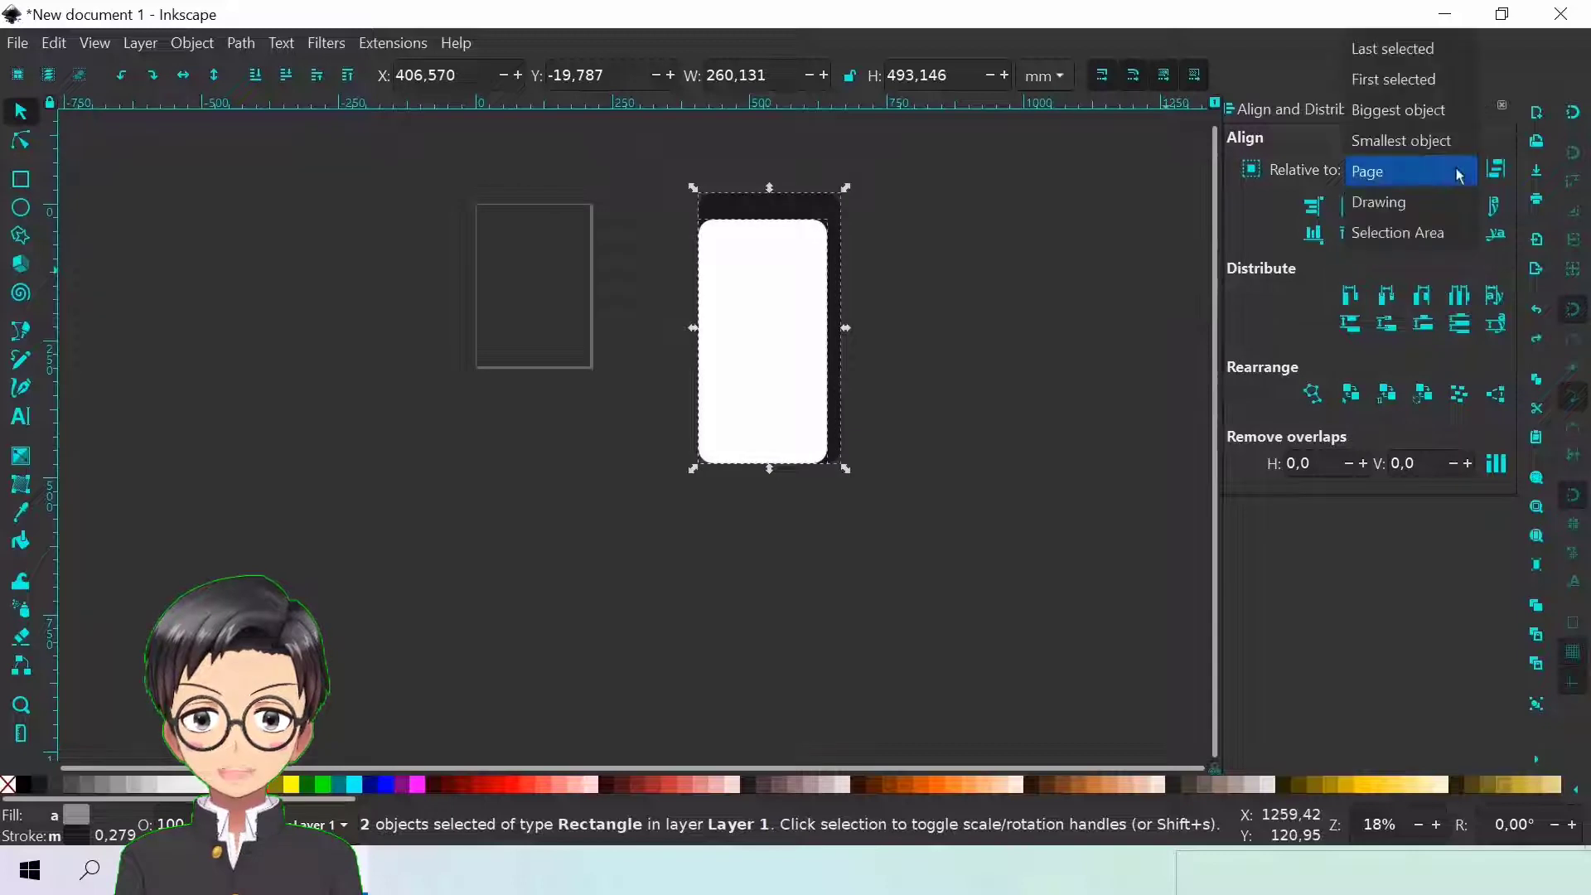
click(1397, 49)
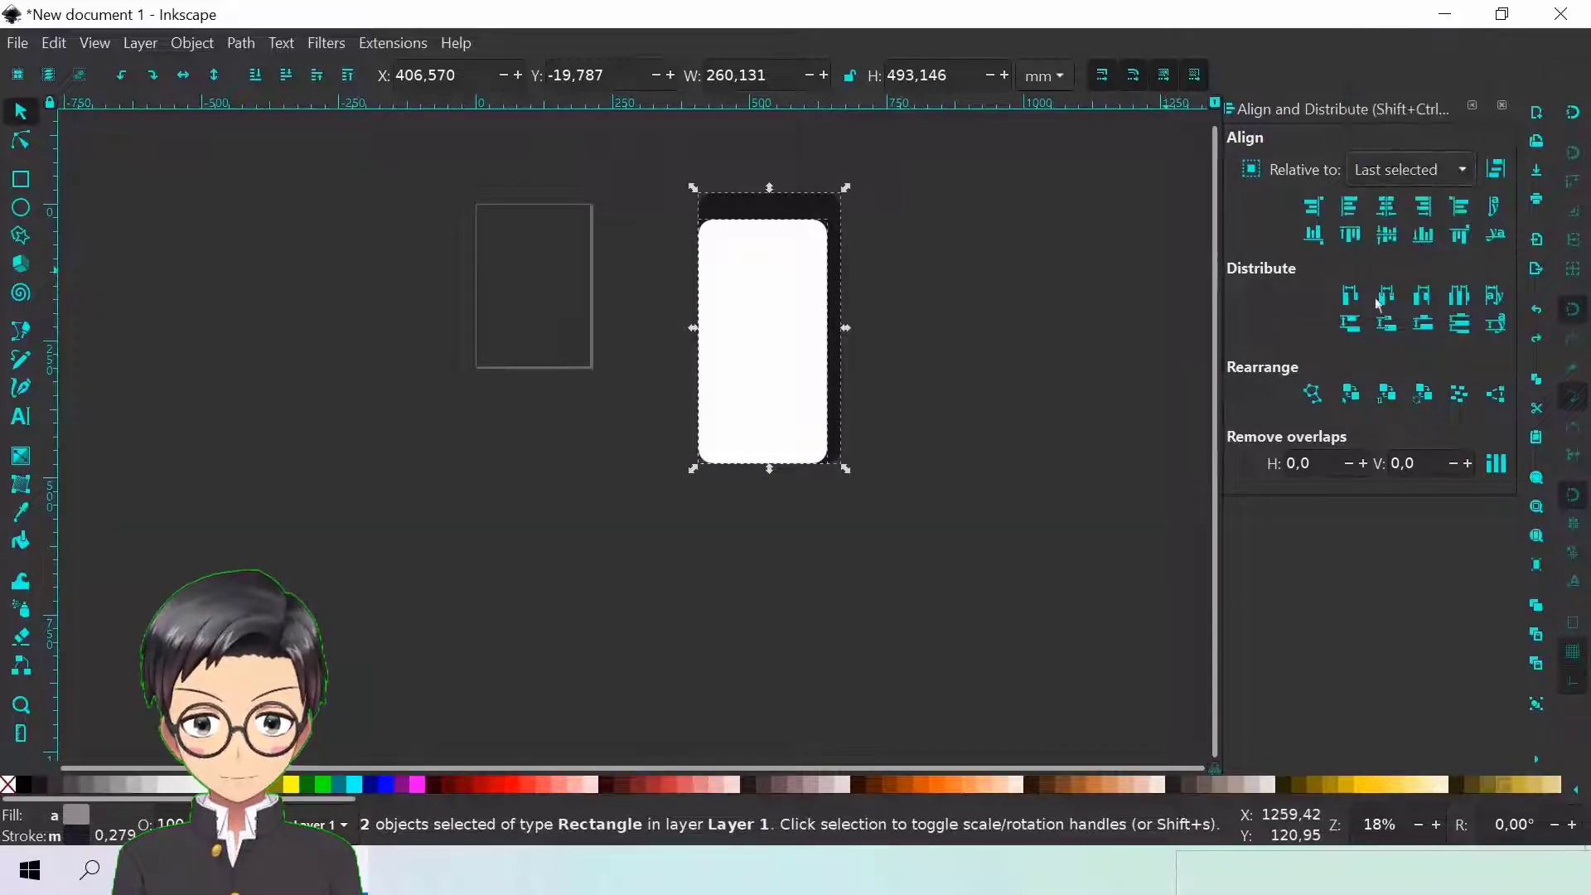
click(1387, 209)
click(1389, 235)
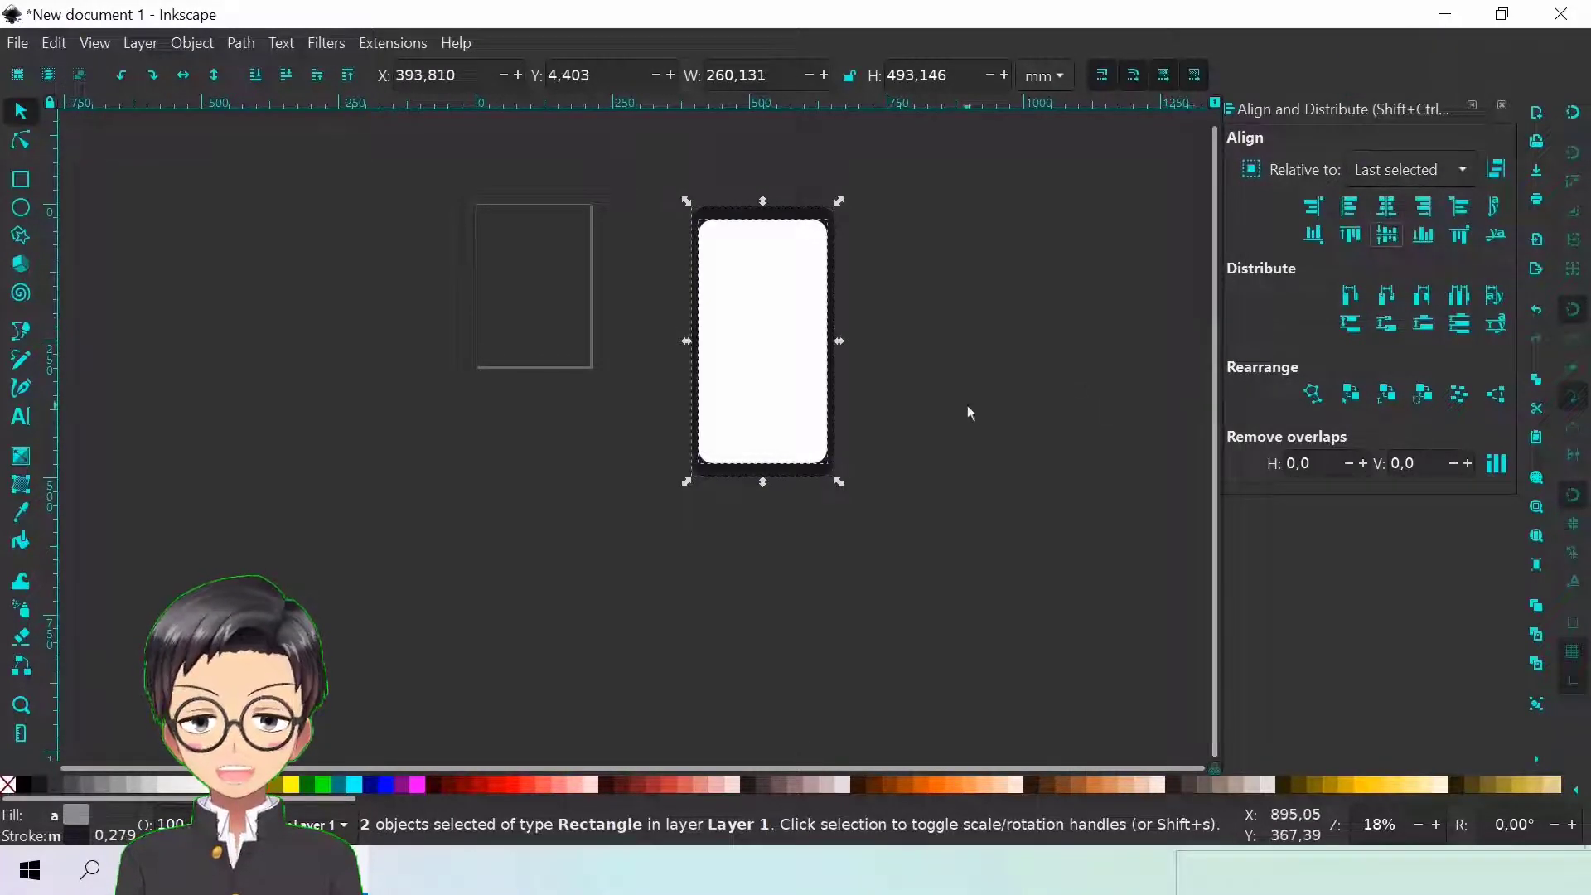
key(Escape)
Increase the gray rectangle's vertical corner radius to about 50 mm and lower the white rectangle's top edge, making it about 435 mm tall
scroll(815, 242, up, 1)
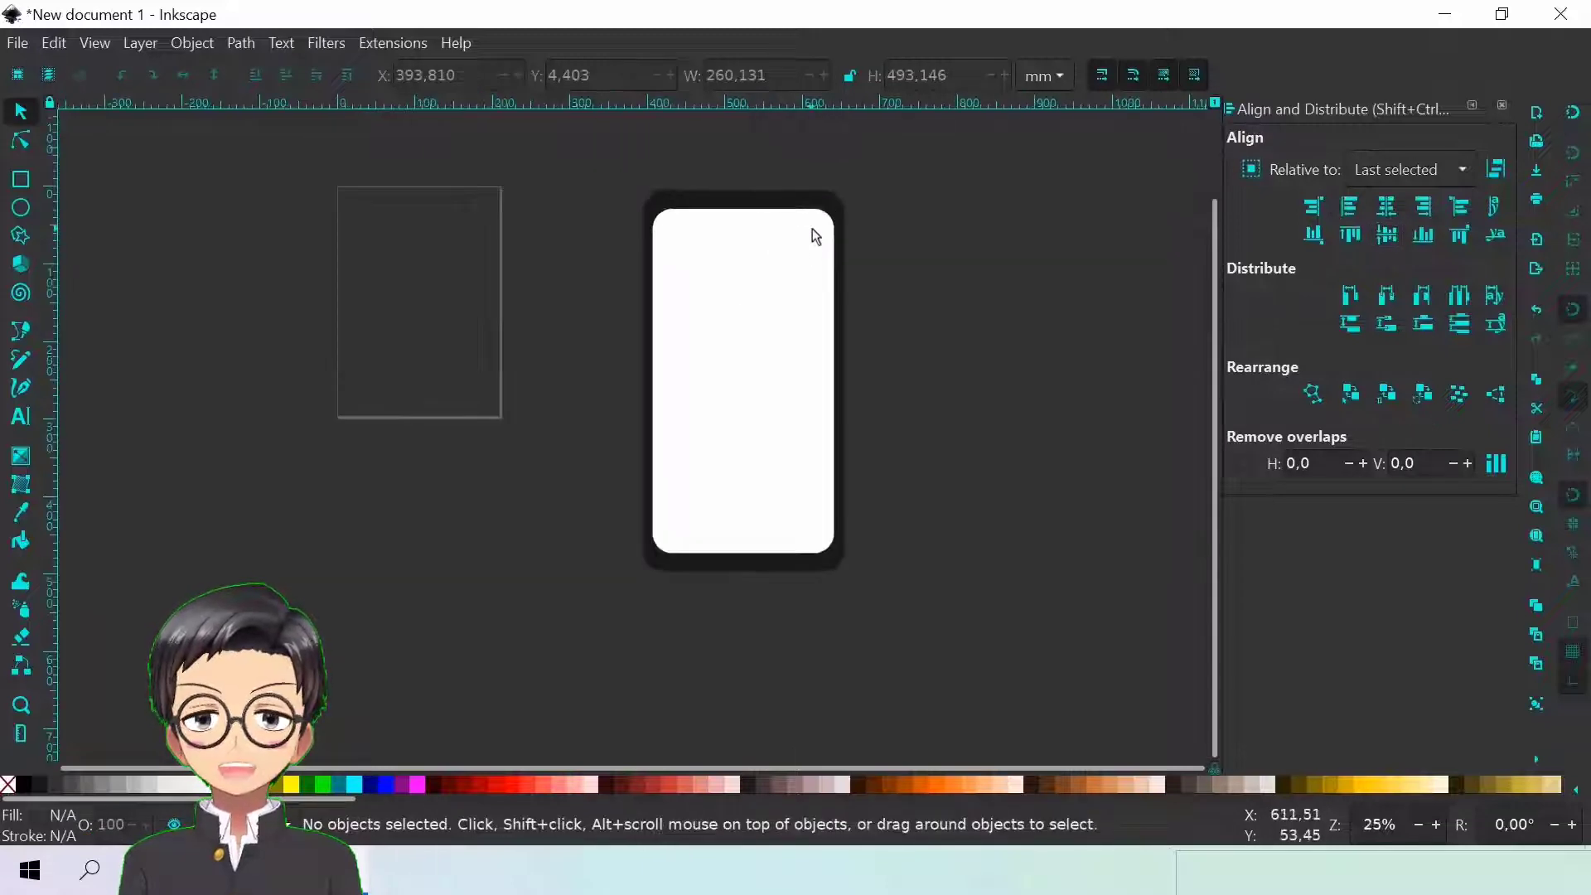
scroll(819, 230, up, 1)
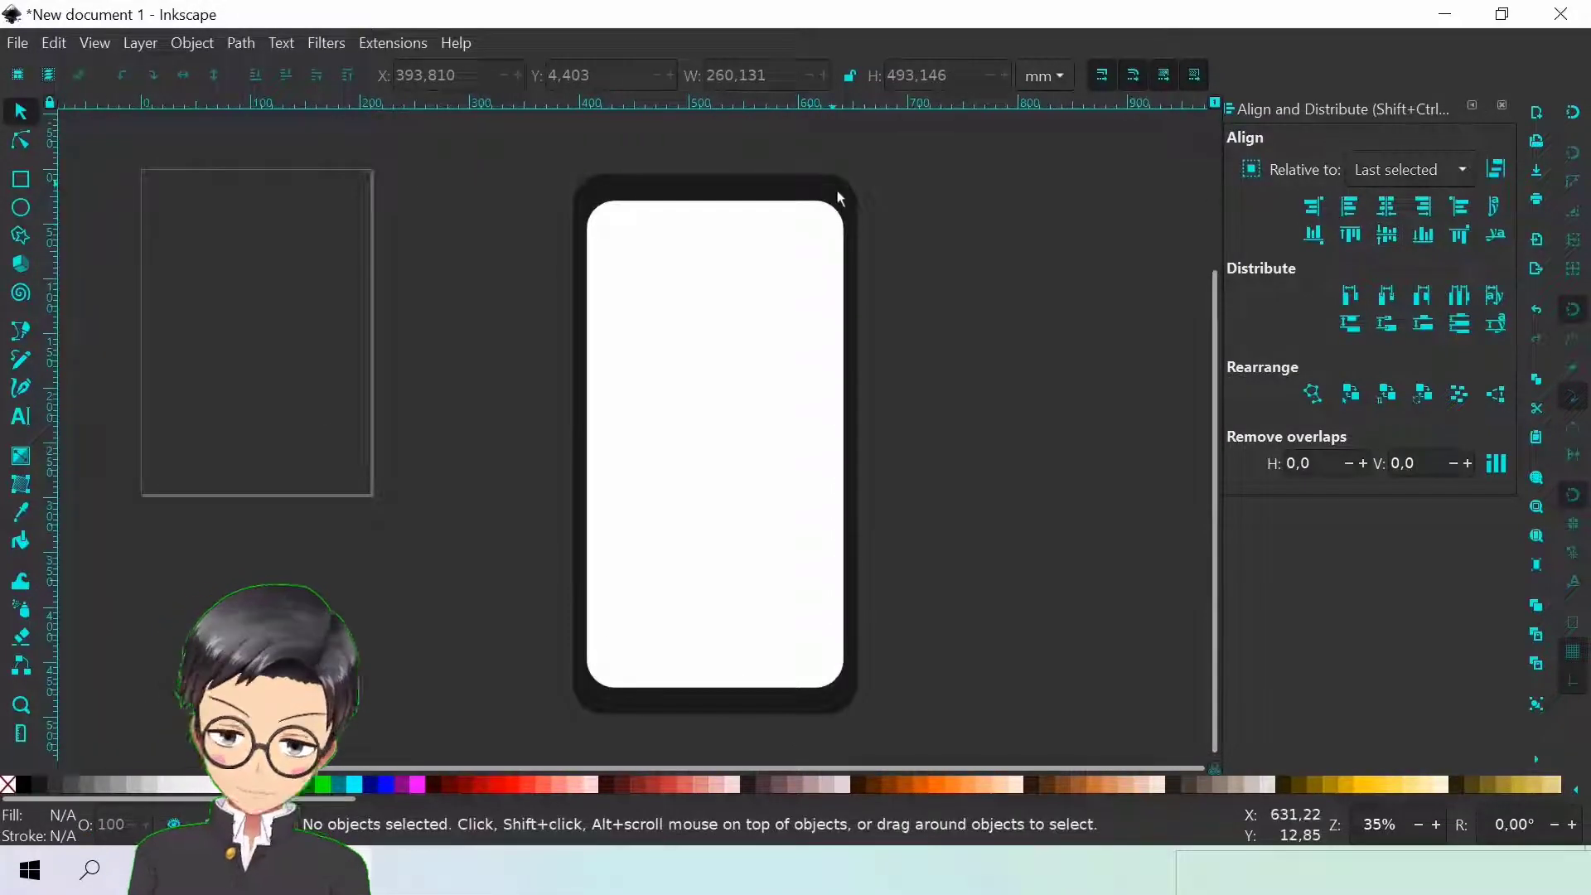
click(837, 189)
key(r)
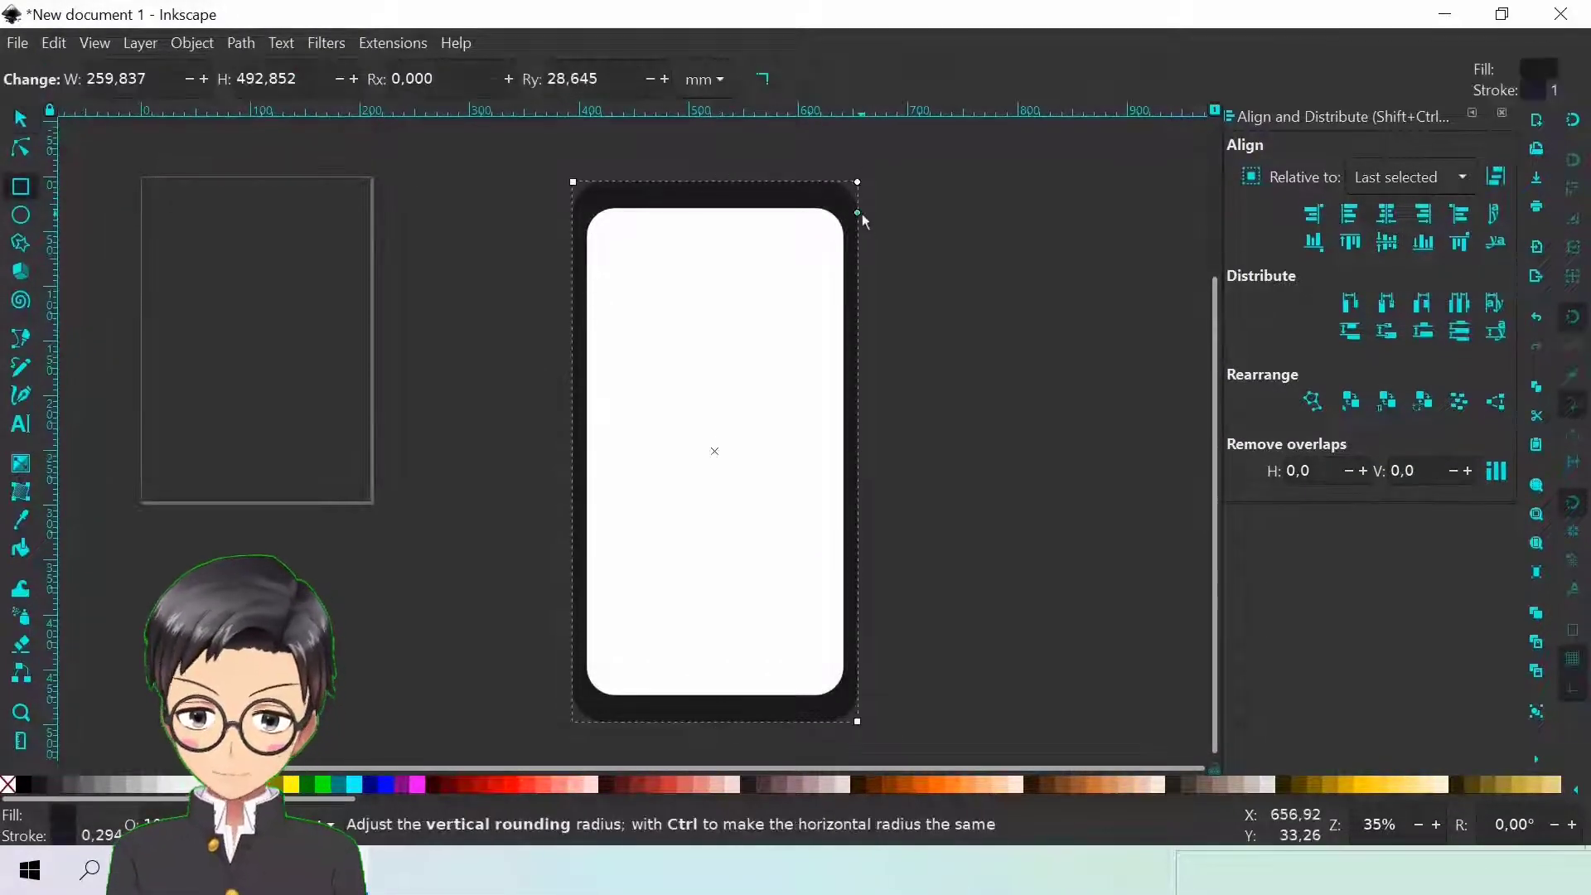
drag(862, 215, 864, 237)
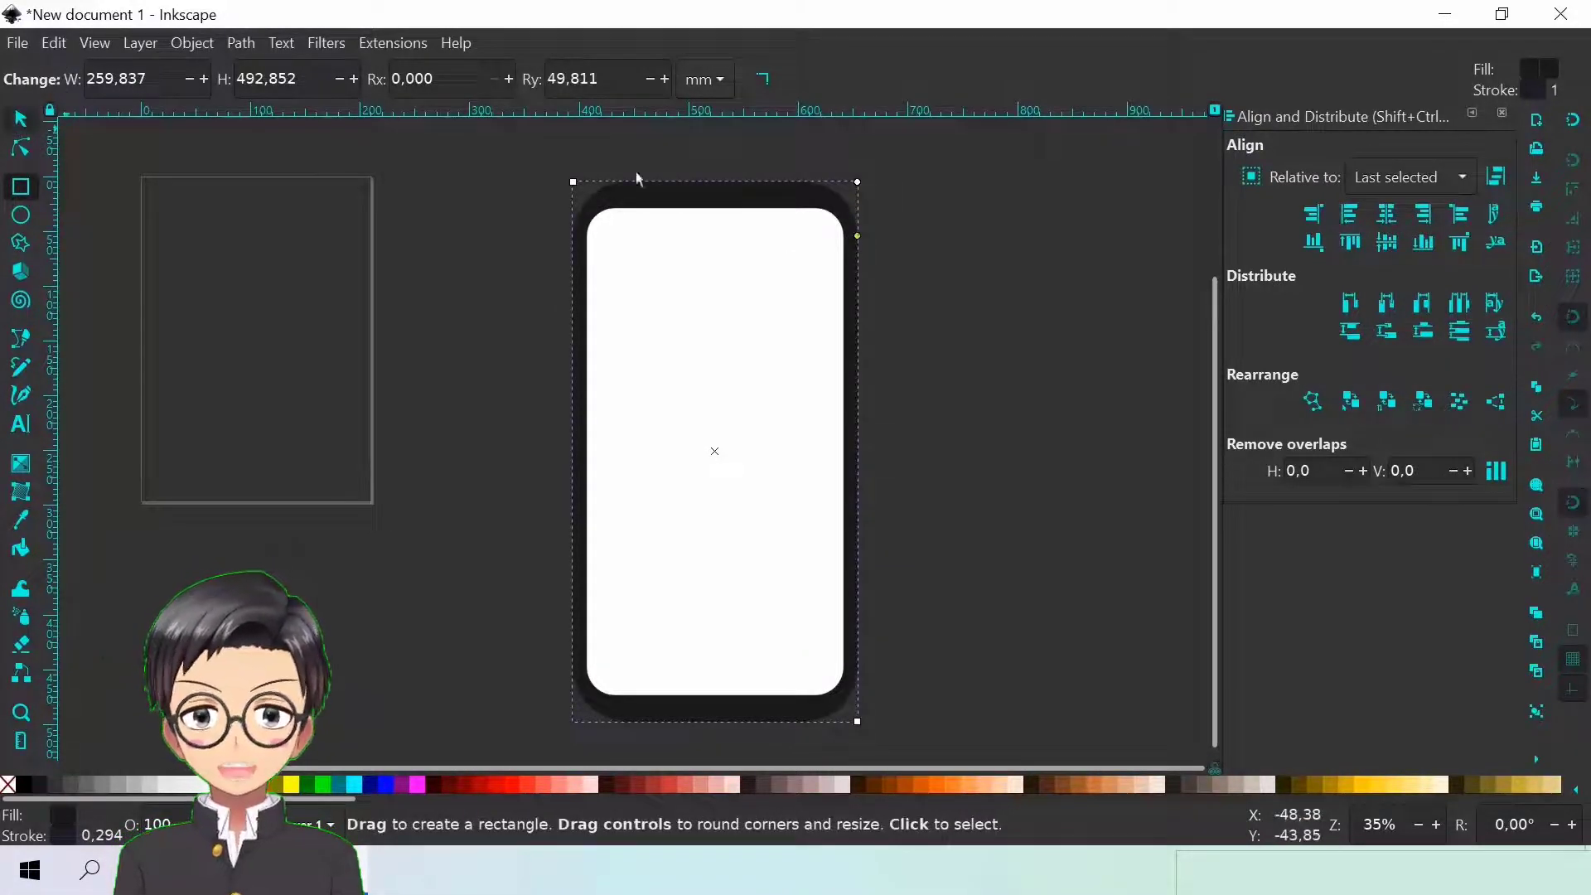
key(s)
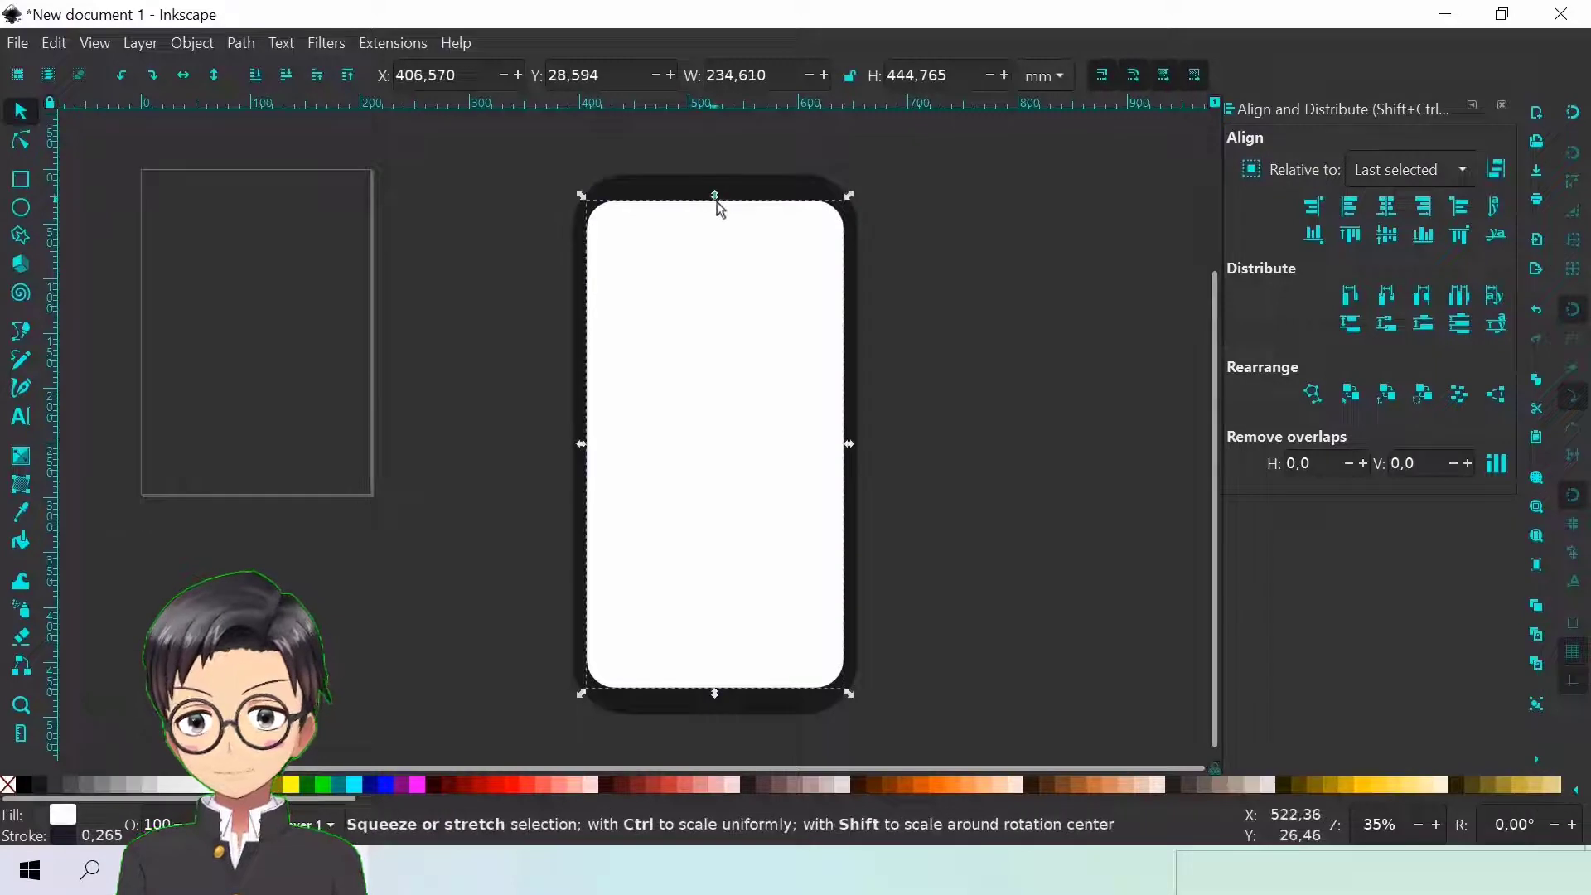
drag(720, 207, 249, 220)
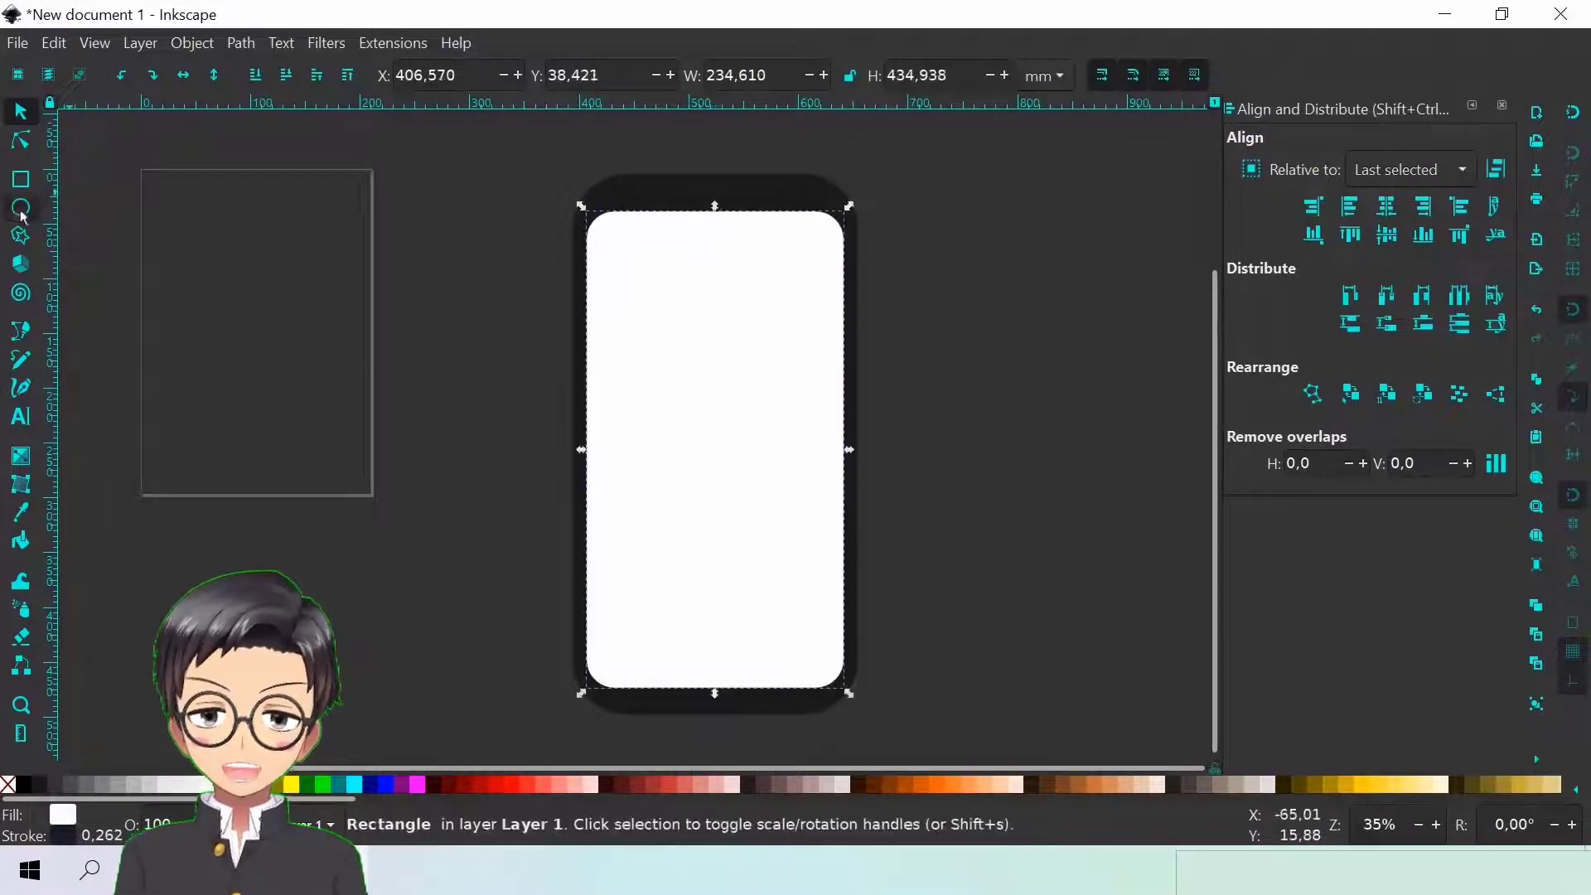
Draw a circle in the gray band above the white rectangle, fill it white and scale it to about 10.8 mm across
click(21, 209)
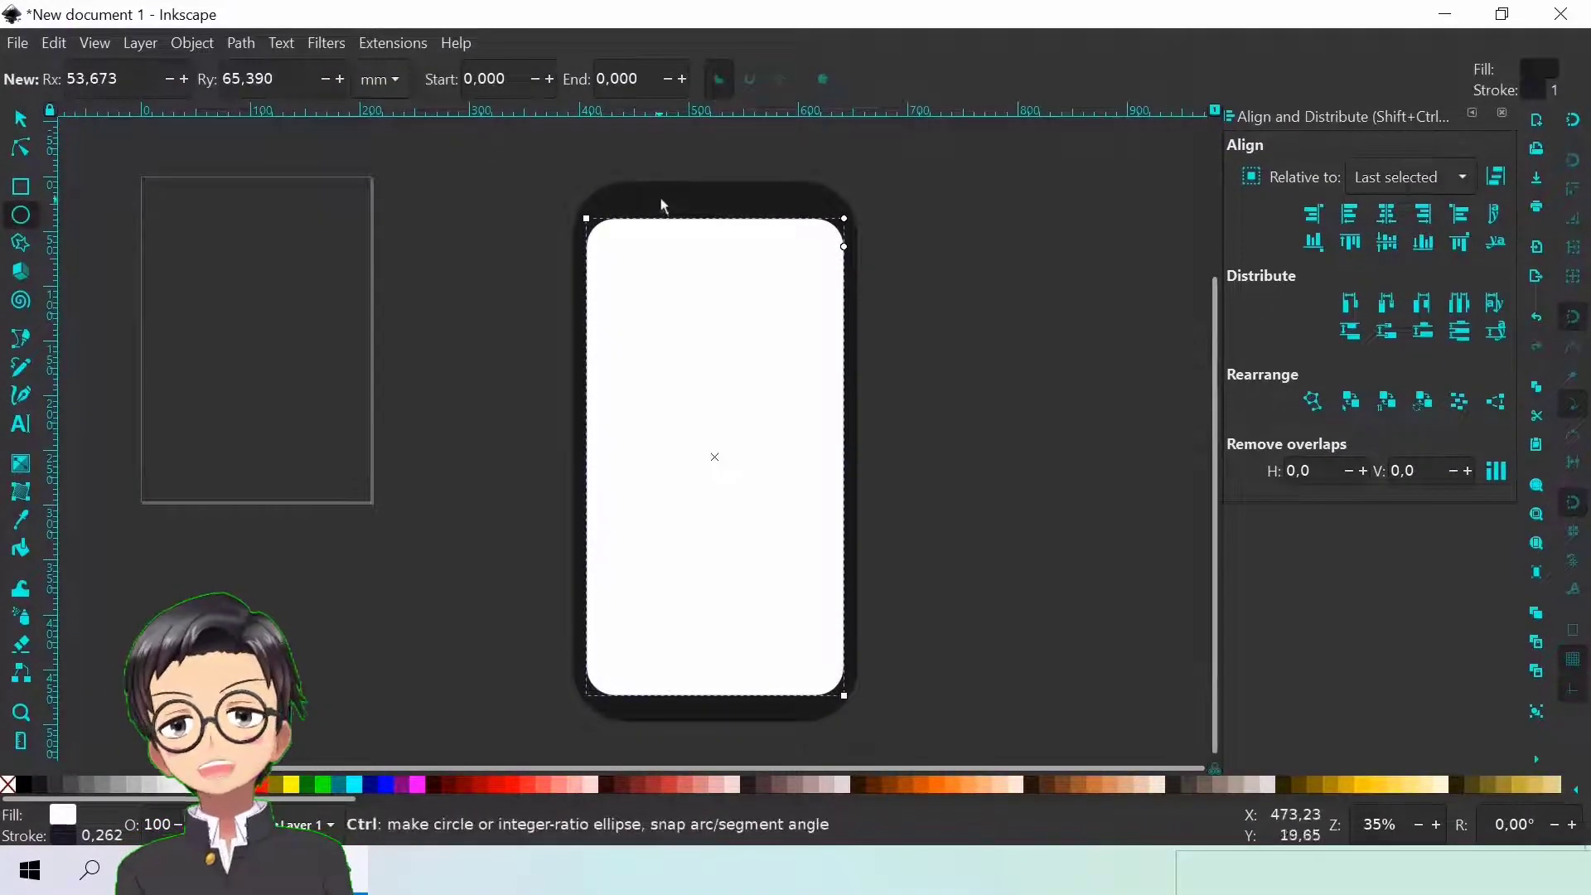
drag(660, 199, 678, 217)
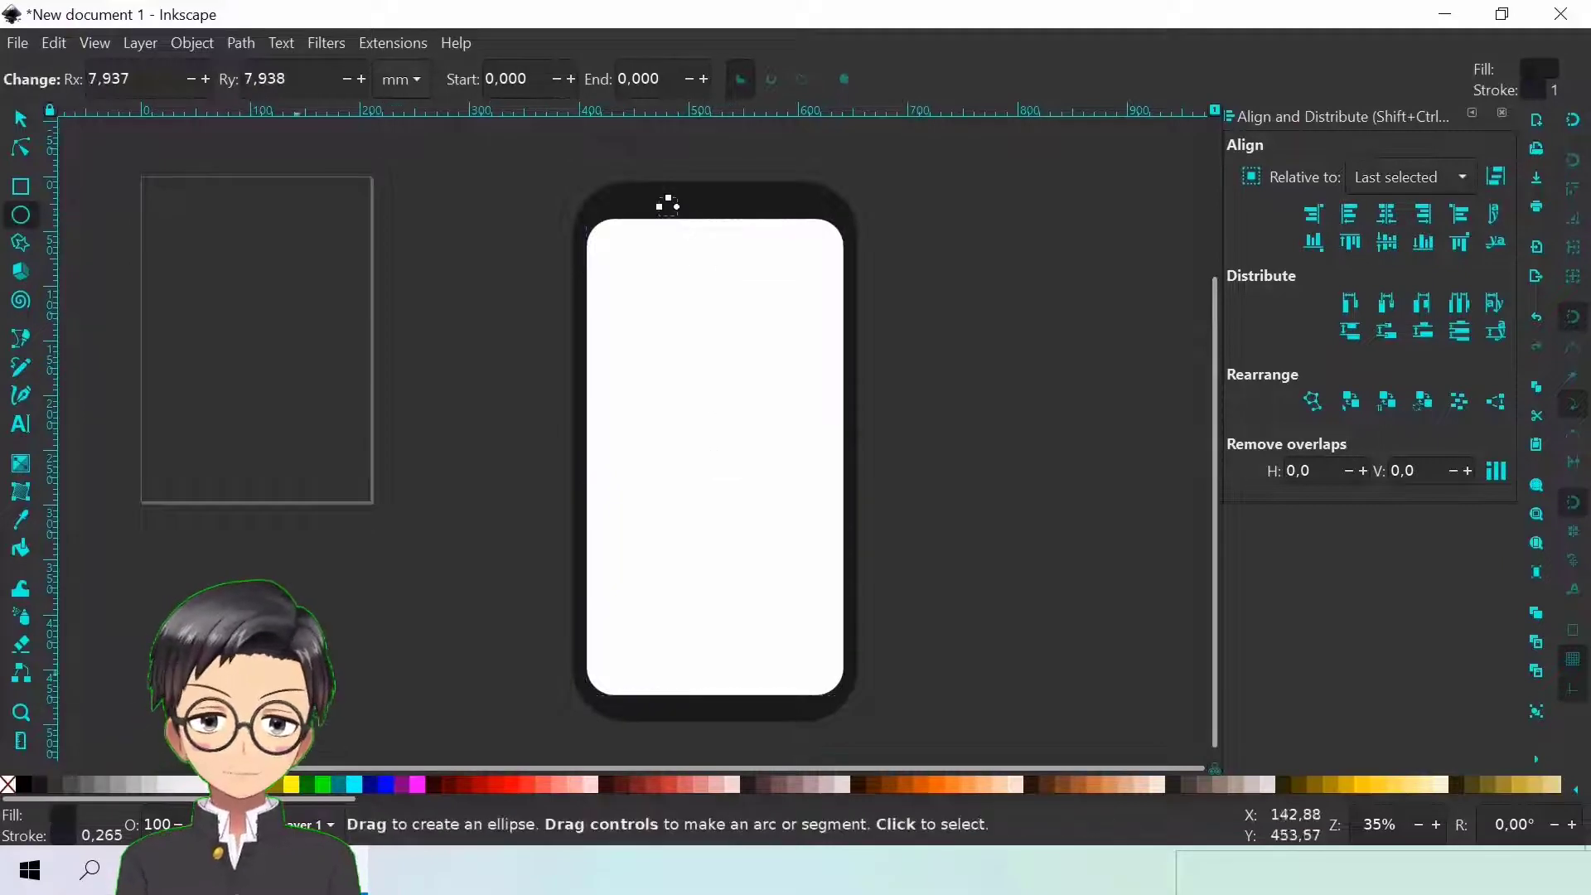
click(203, 784)
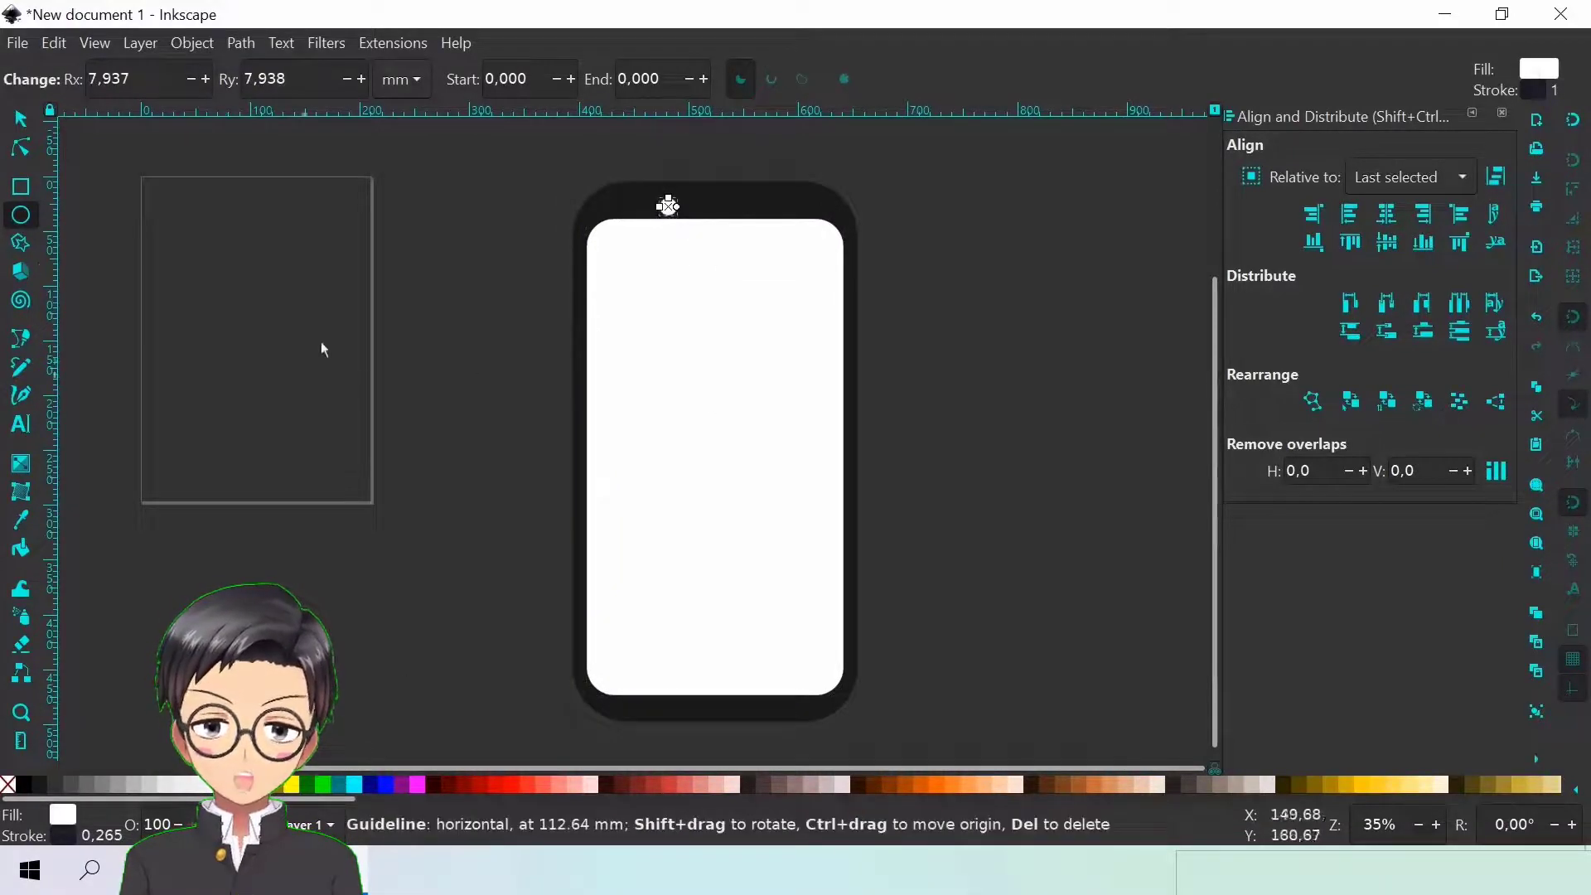
click(22, 121)
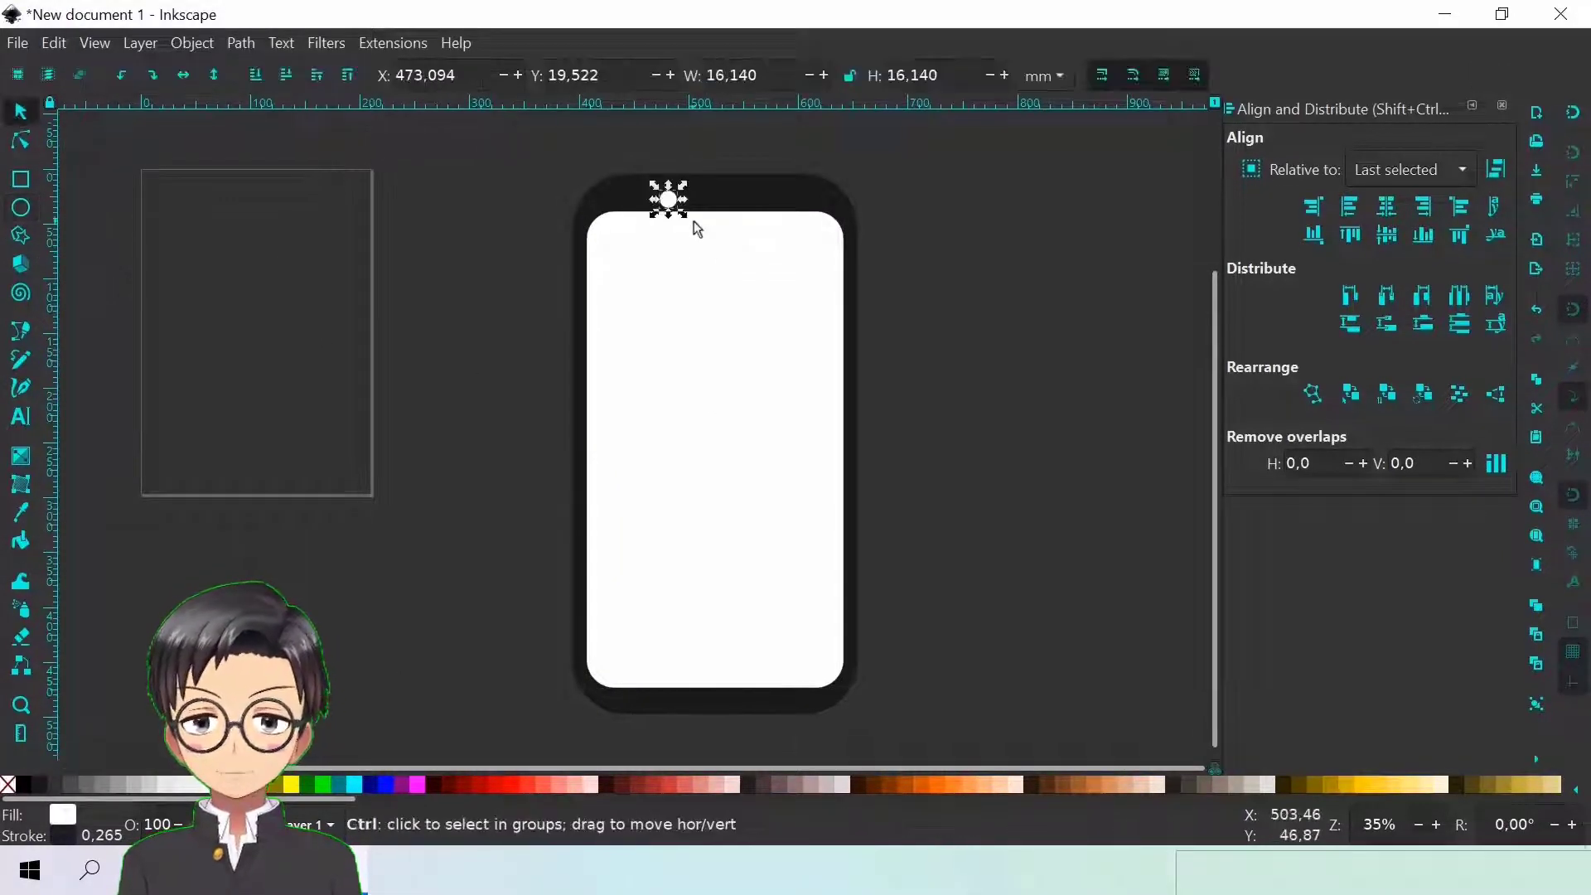
drag(681, 224, 678, 220)
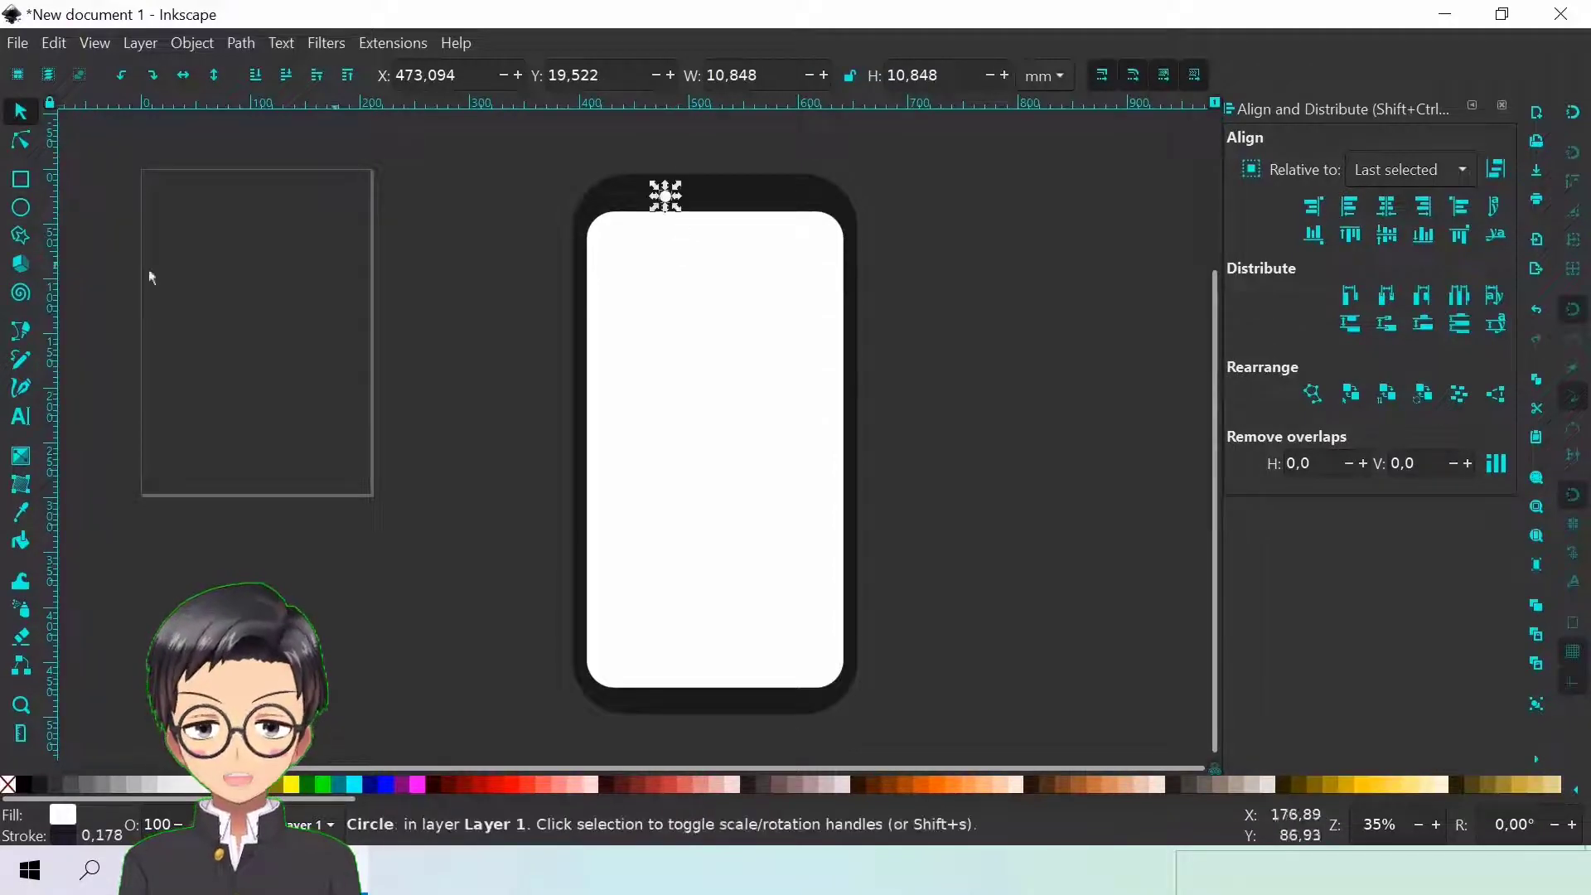
Draw a thin bar about 91 by 4.5 mm beside the circle and fully round its ends with a radius of about 2.3 mm
click(22, 182)
drag(690, 199, 790, 203)
scroll(407, 238, up, 1)
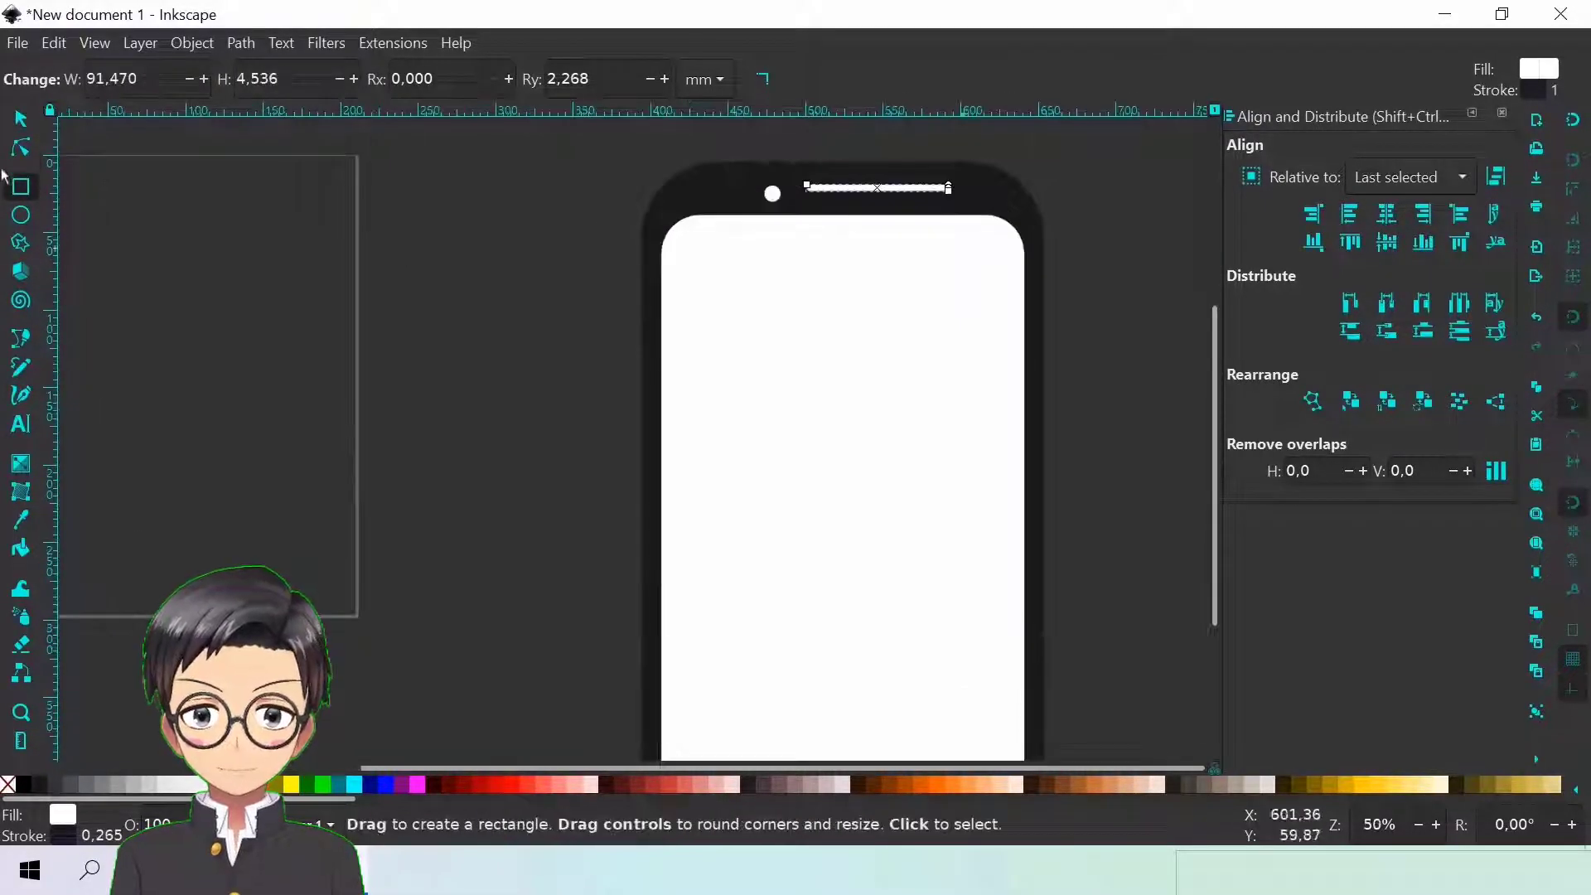
Stretch the white screen rectangle slightly upward by raising its top edge toward the circle and bar
click(21, 118)
scroll(877, 210, up, 1)
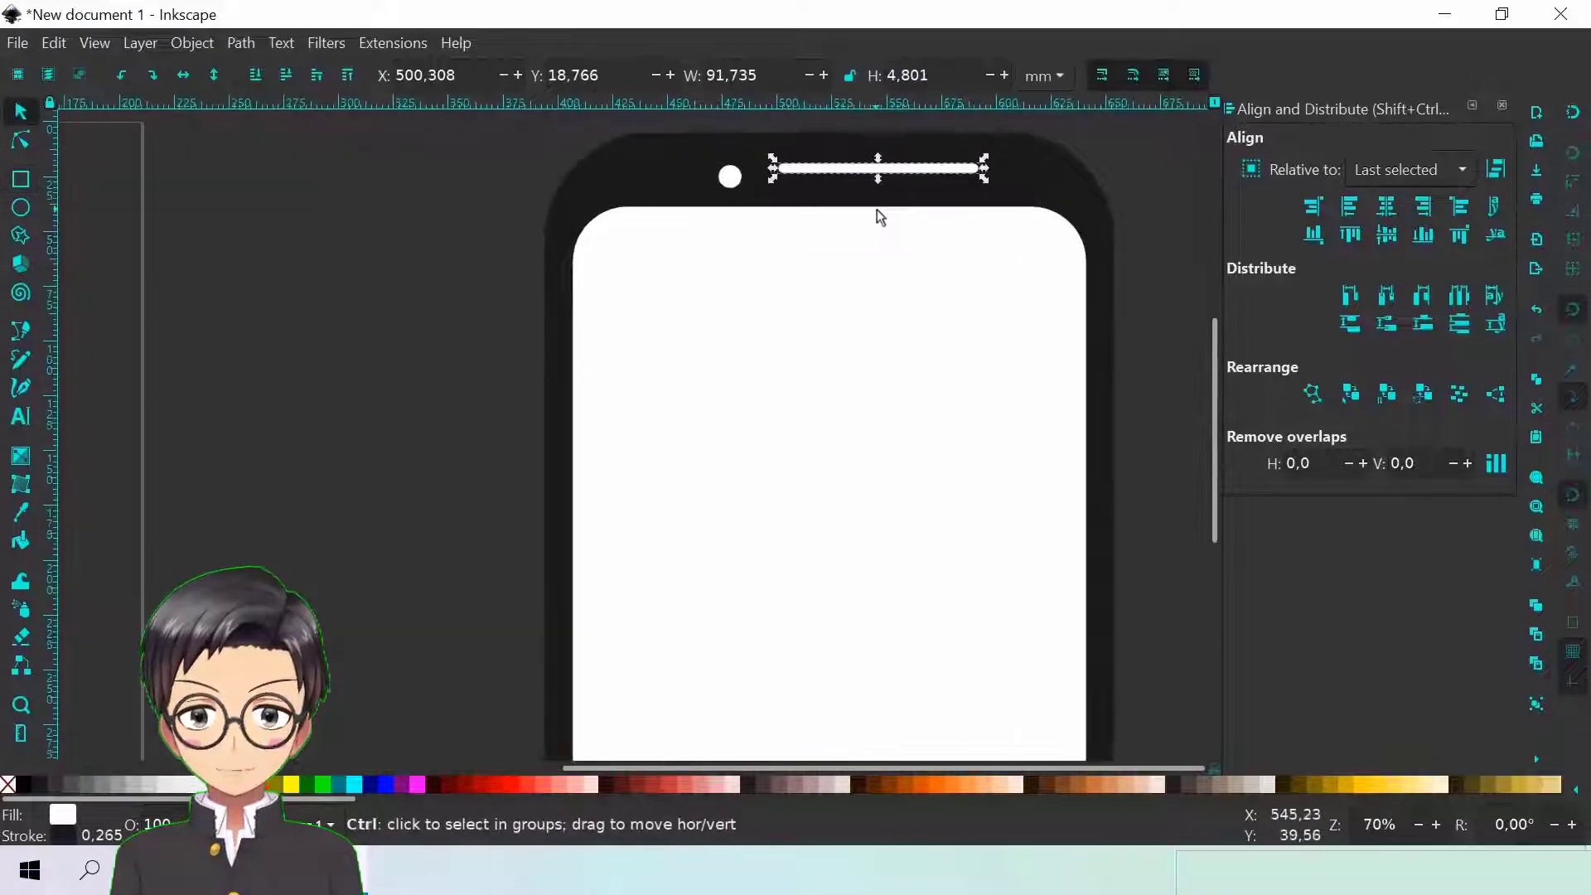
scroll(874, 223, up, 1)
click(862, 218)
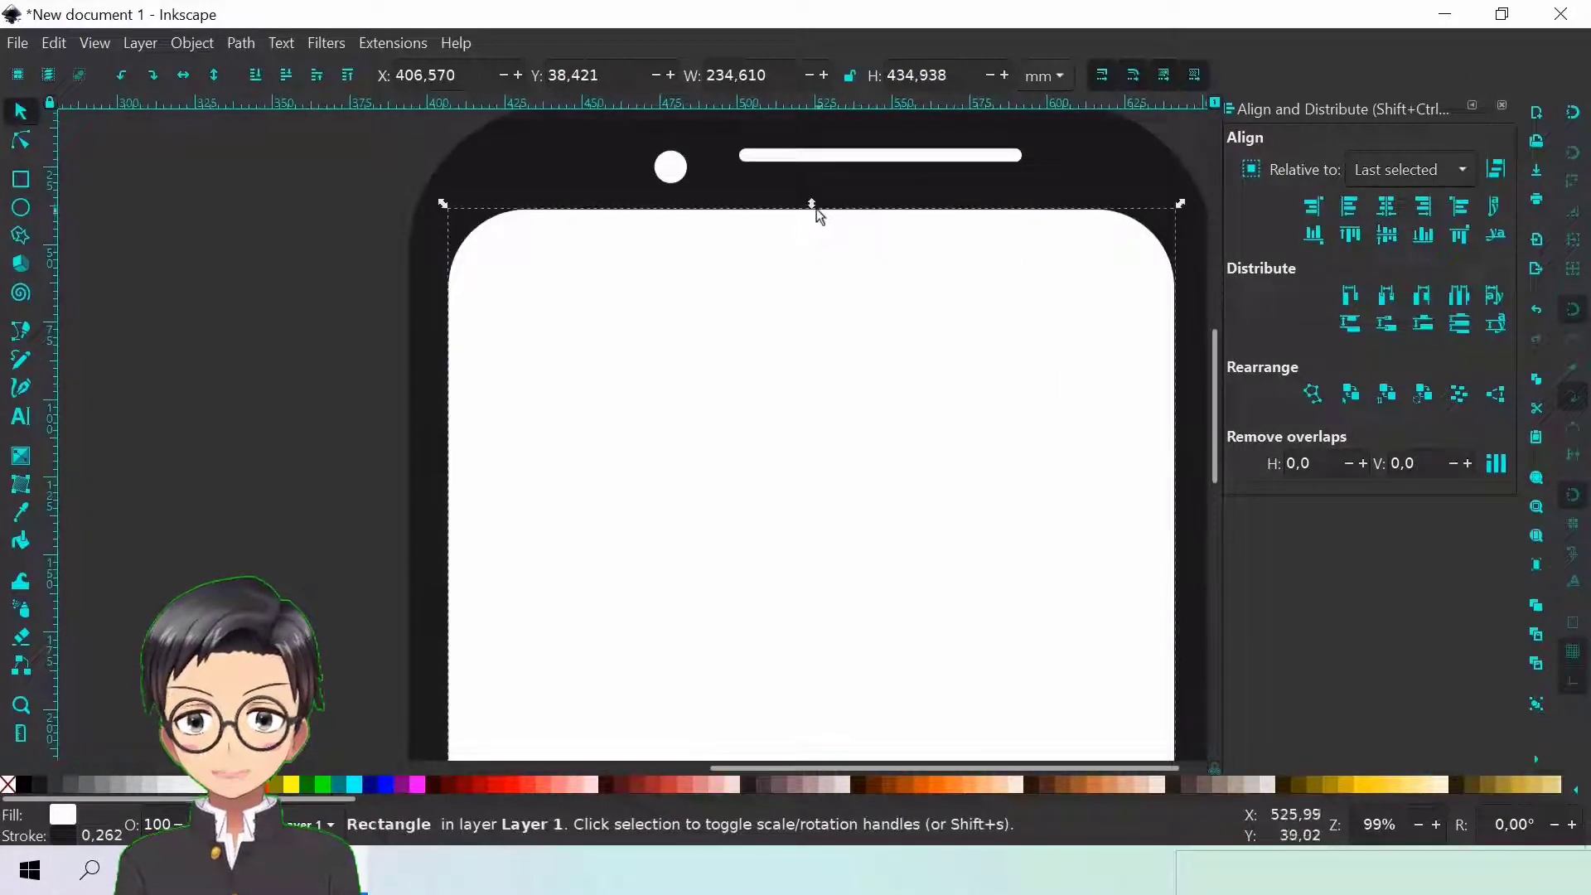
drag(811, 204, 737, 173)
Move the circle about 12 mm closer to the bar and centre it vertically on the bar, relative to Last selected
click(673, 167)
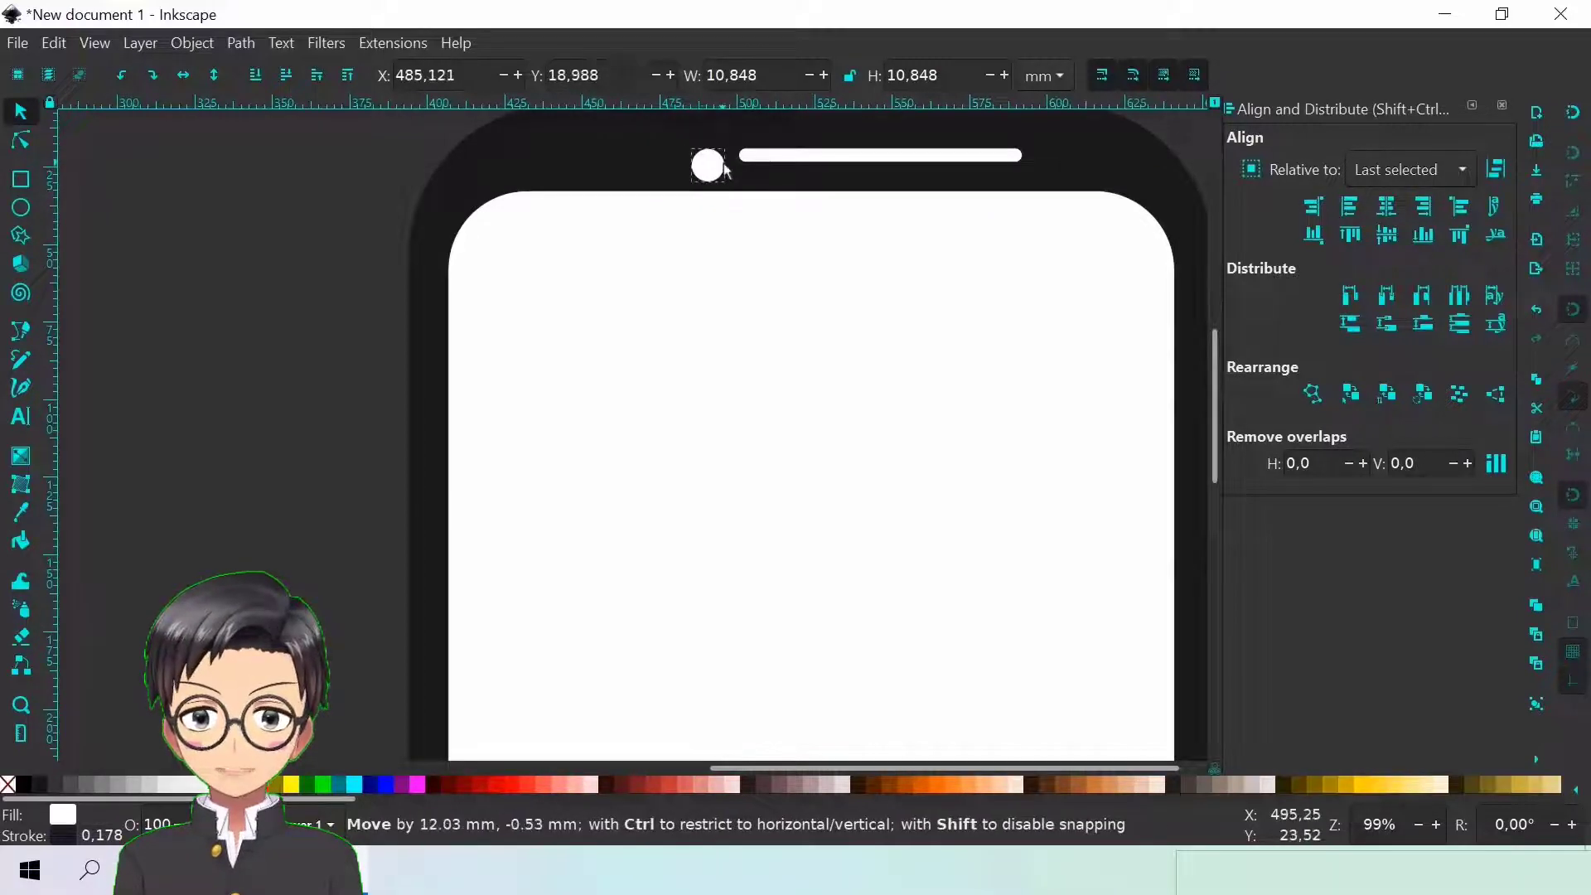
shift+click(785, 159)
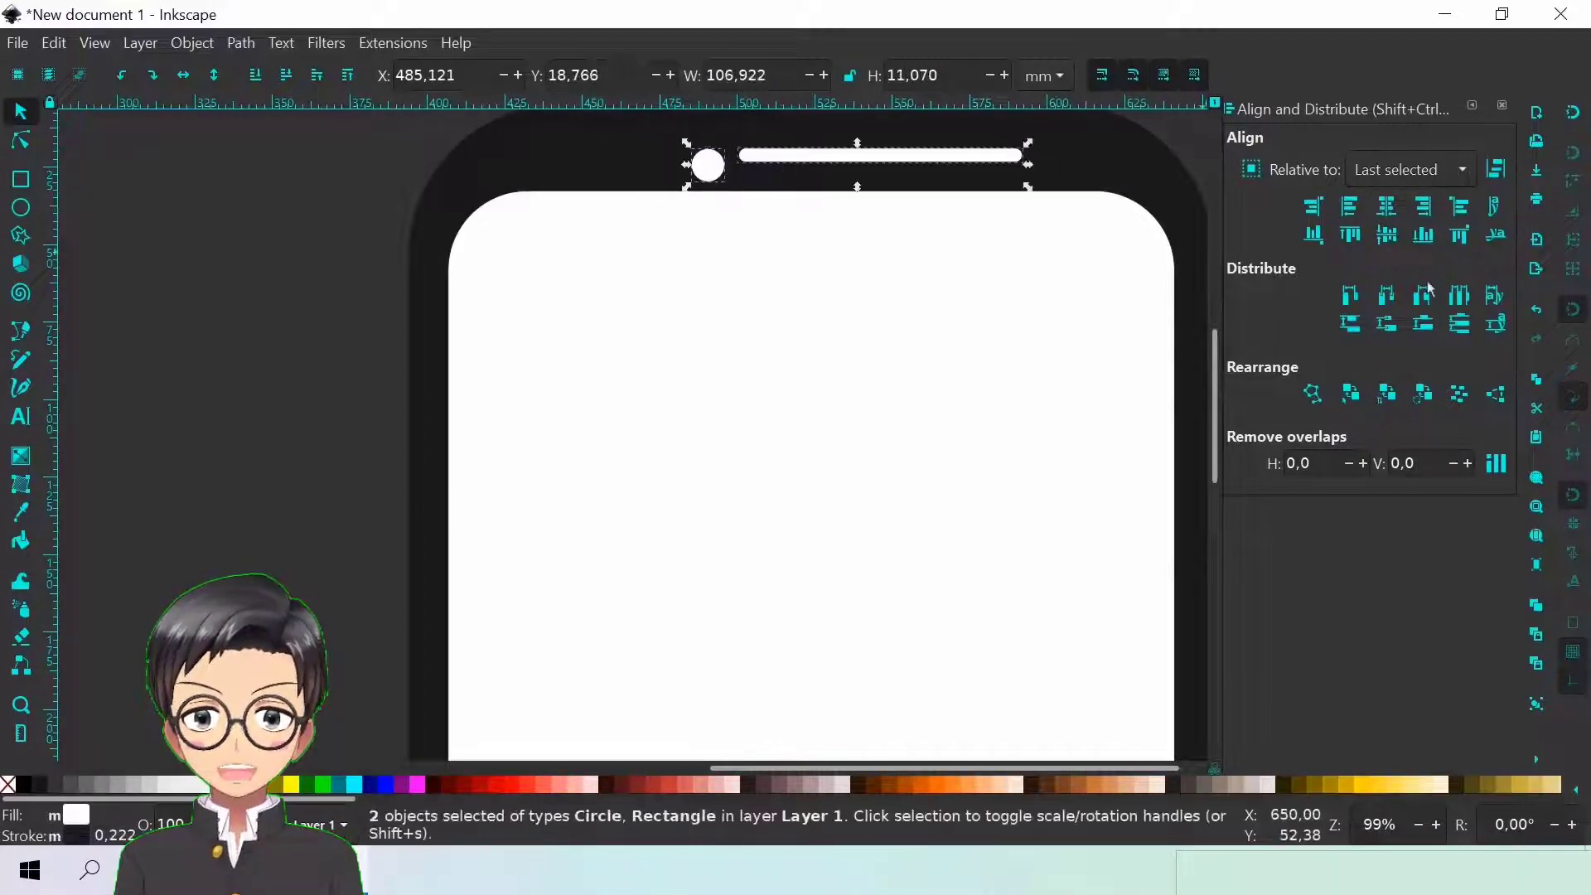
click(1389, 240)
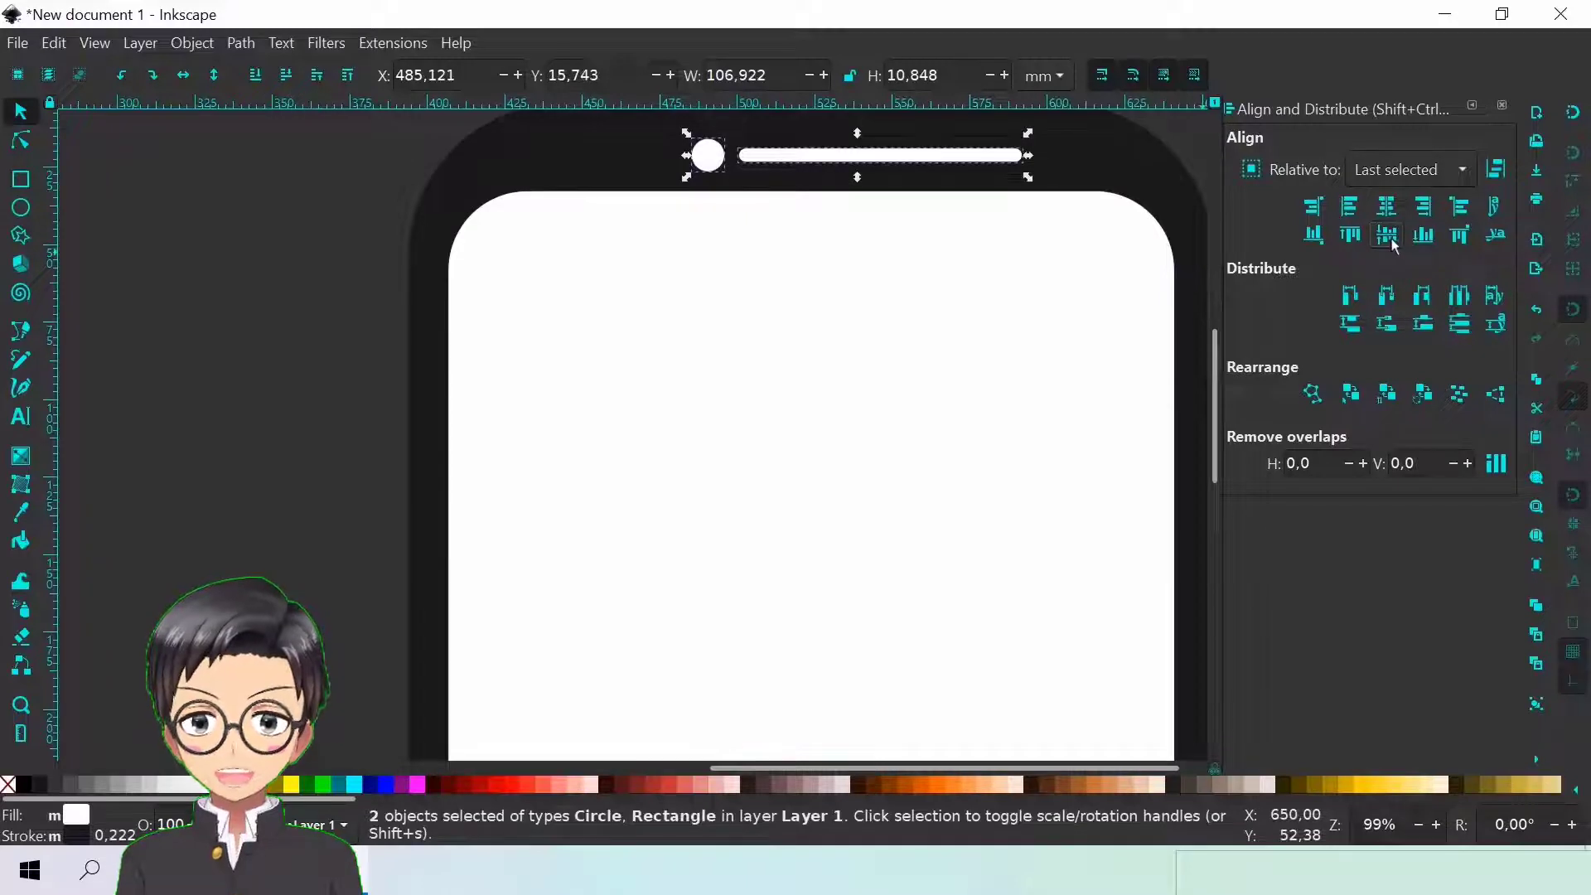
Group the circle and bar, and centre the group horizontally on the gray outer rectangle
right_click(834, 158)
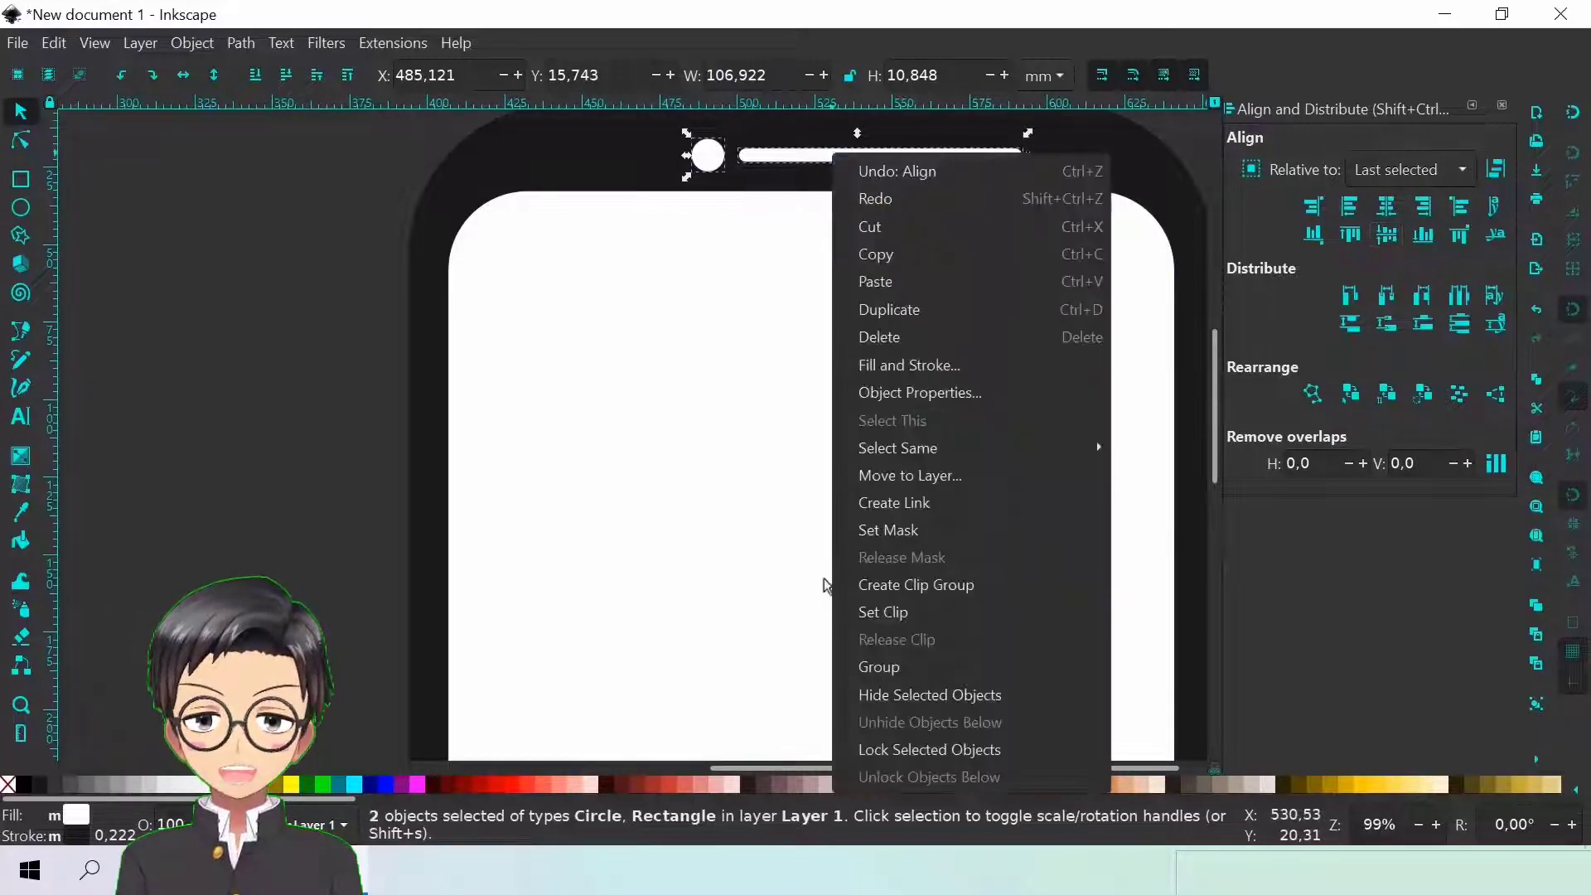
click(870, 664)
scroll(821, 530, up, 4)
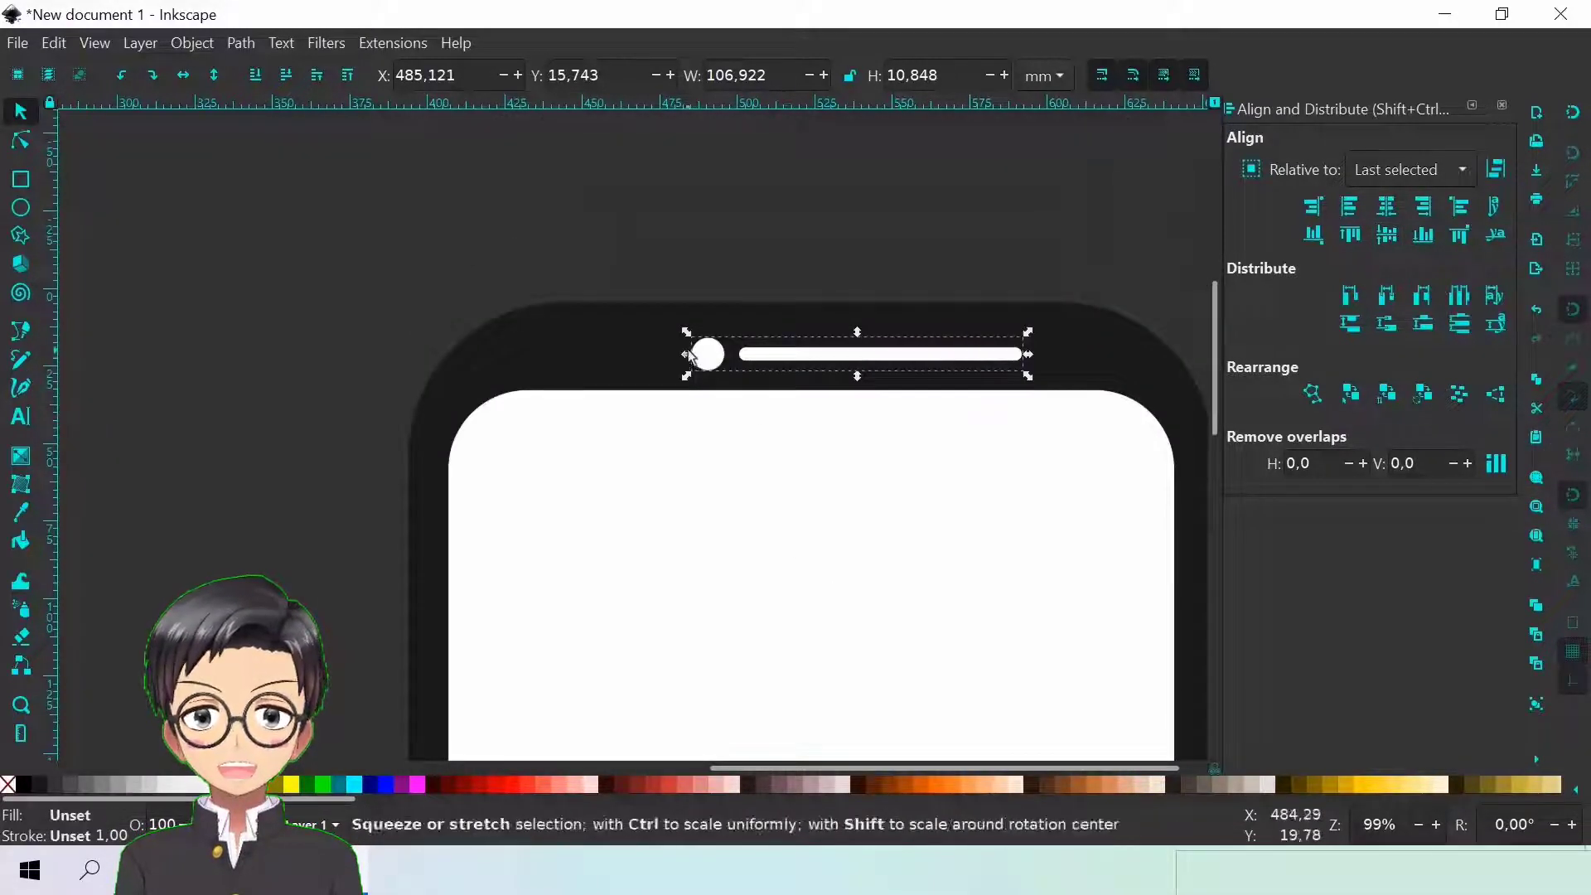
shift+click(613, 360)
ctrl+scroll(614, 360, down, 2)
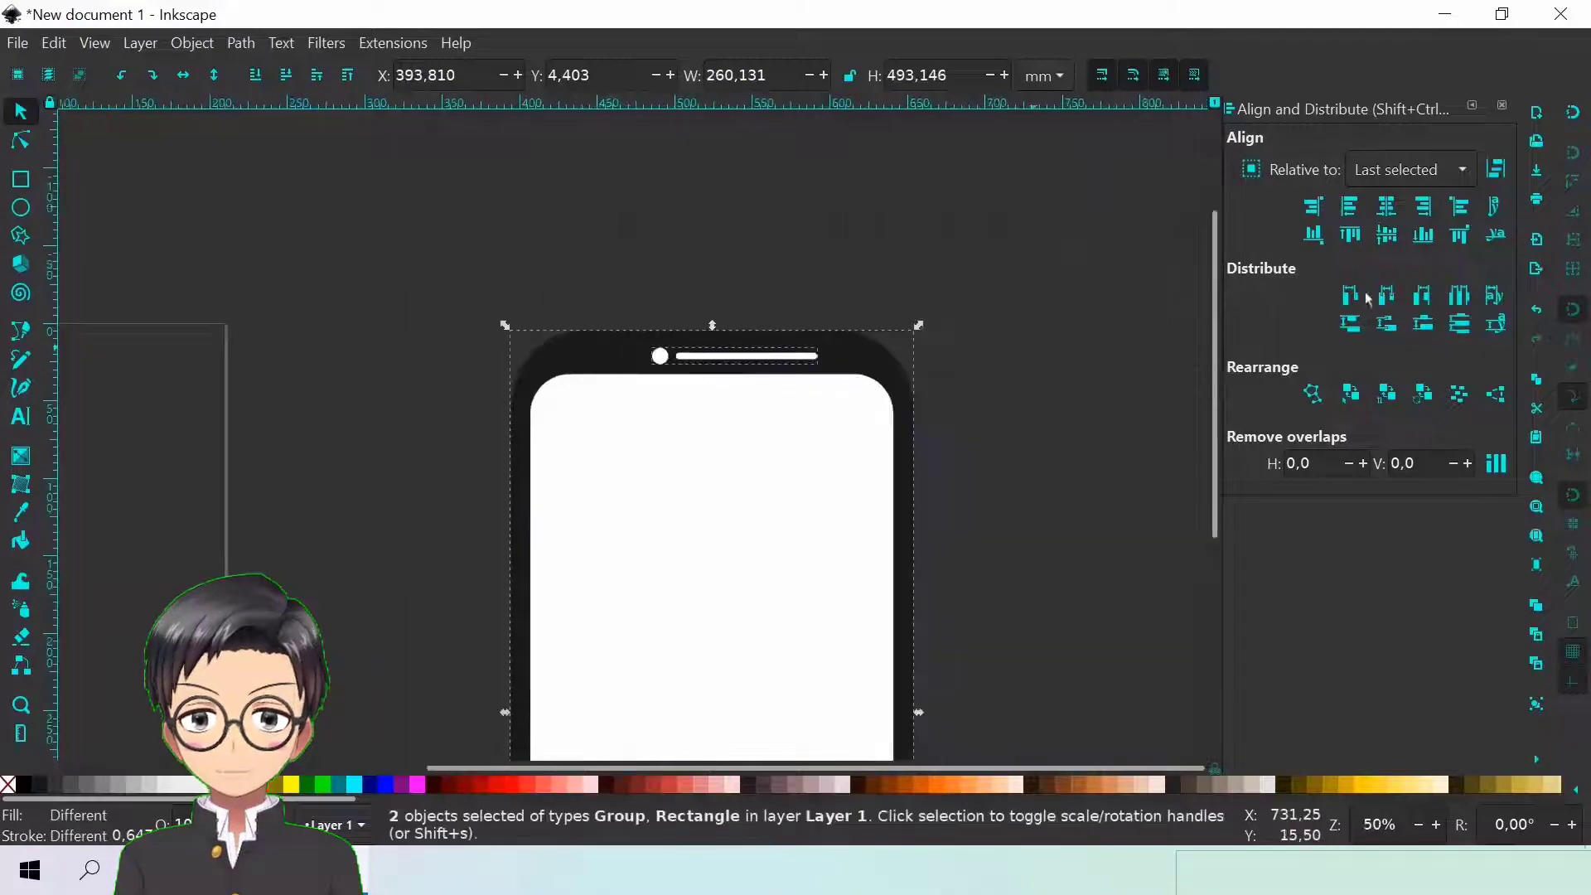
click(1387, 206)
ctrl+scroll(547, 274, down, 2)
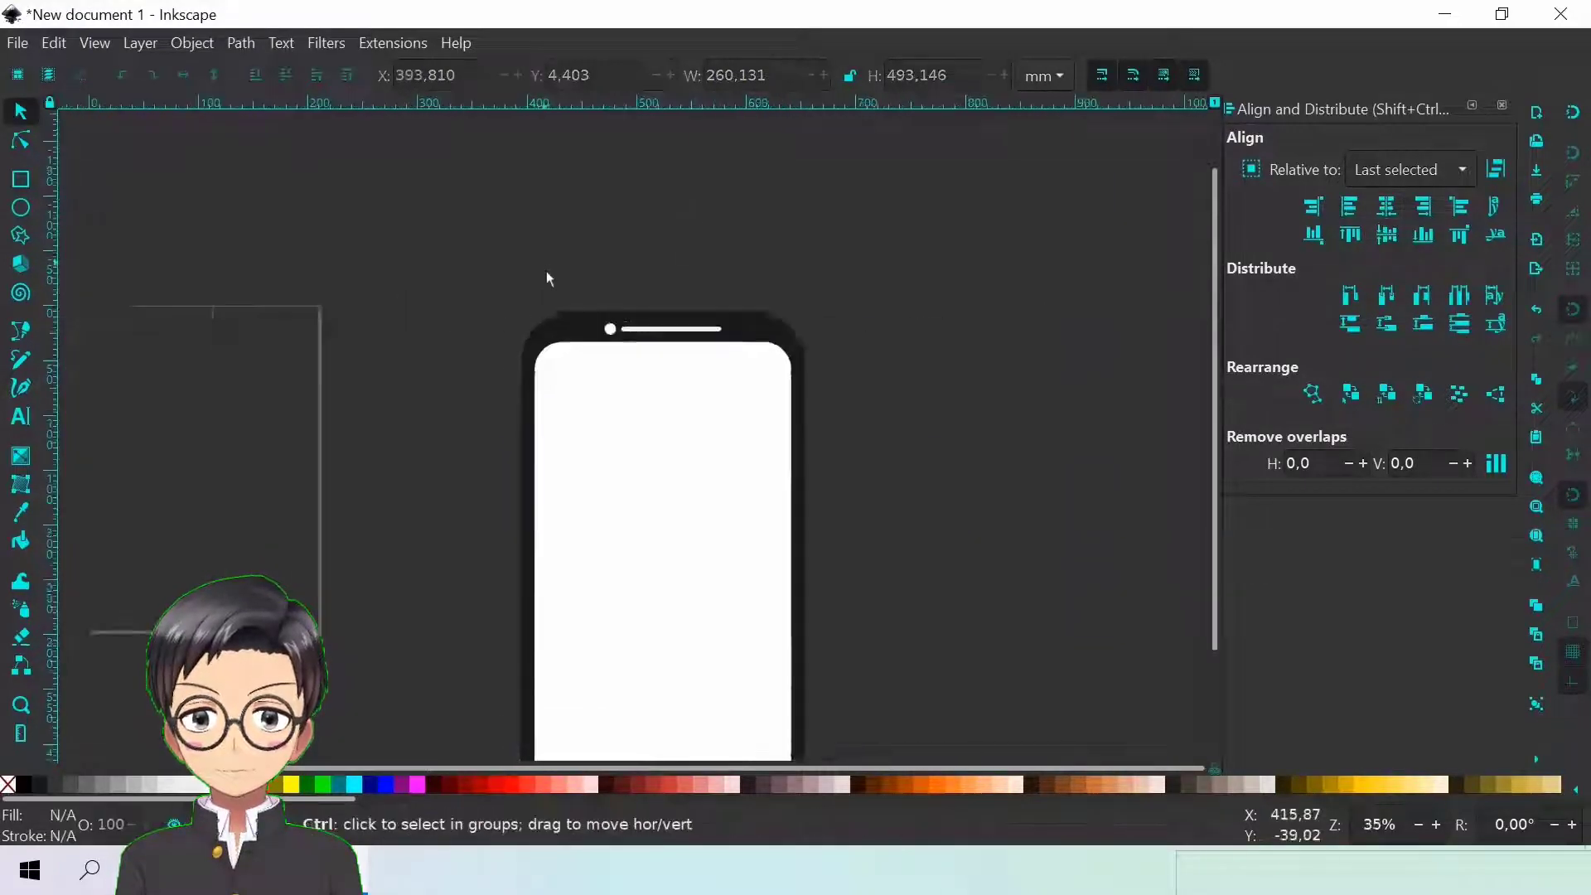
Reduce the corner rounding of the phone's dark outer rectangle to a vertical radius of about 39.1 mm
click(546, 271)
scroll(616, 395, down, 3)
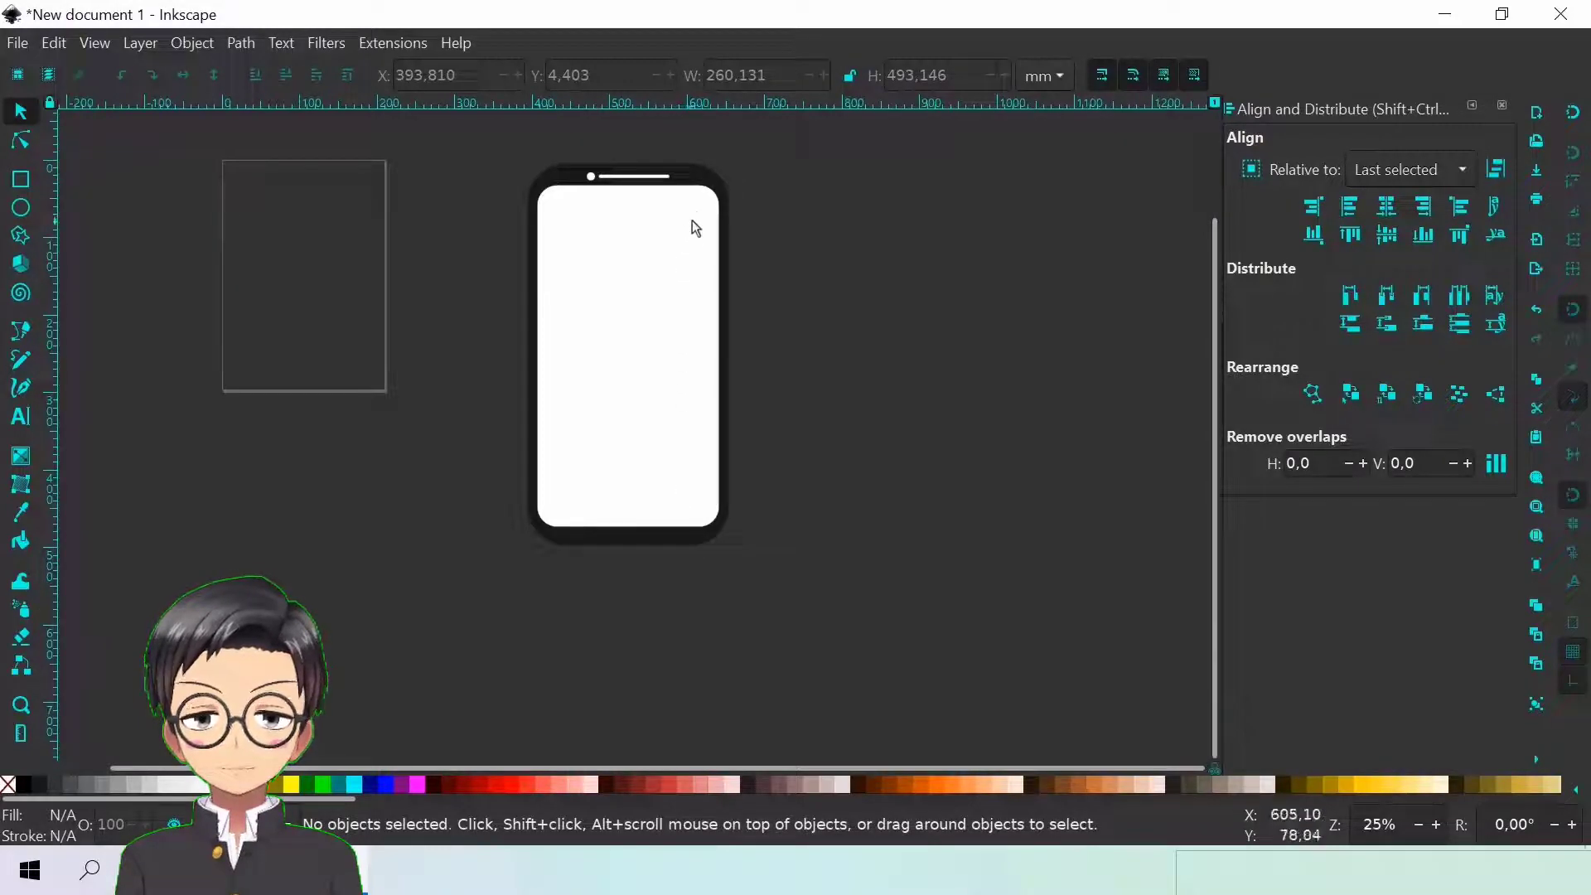
click(730, 178)
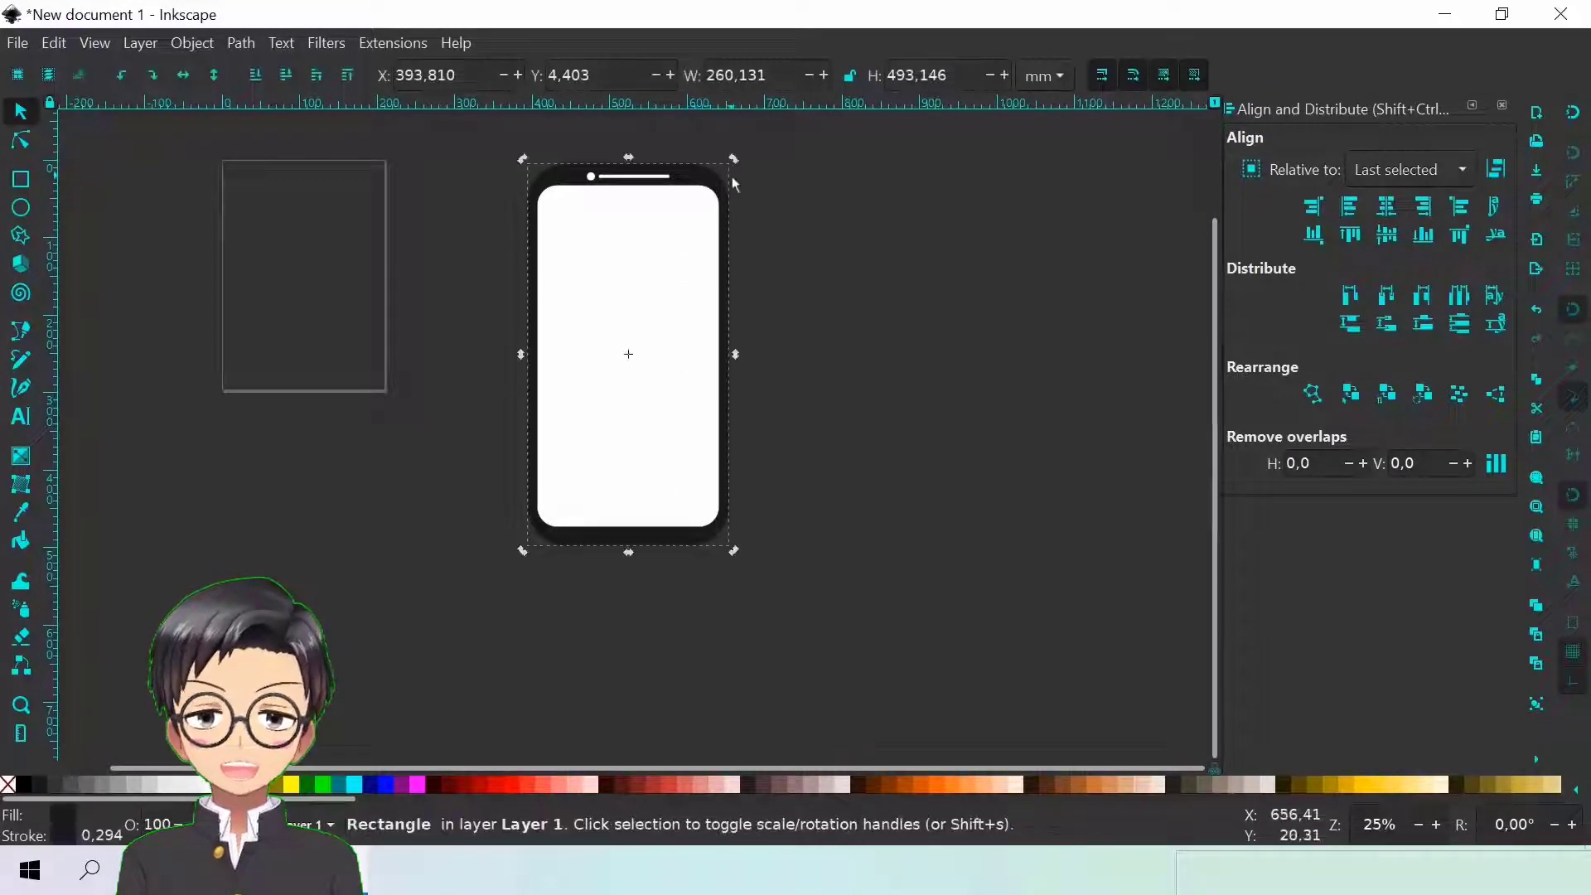
key(r)
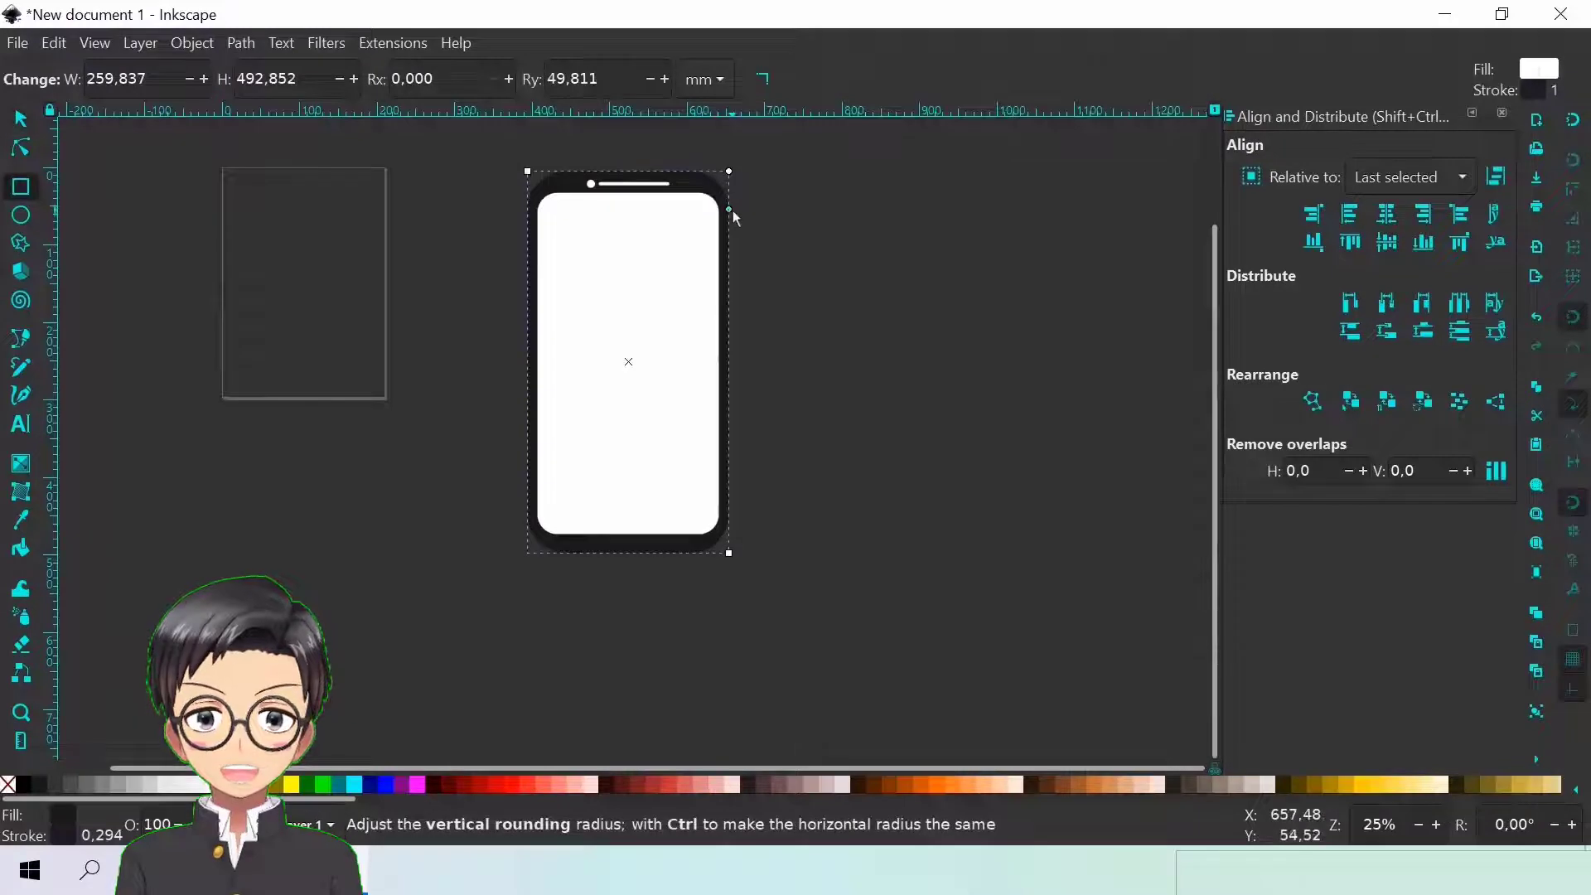
drag(733, 214, 731, 203)
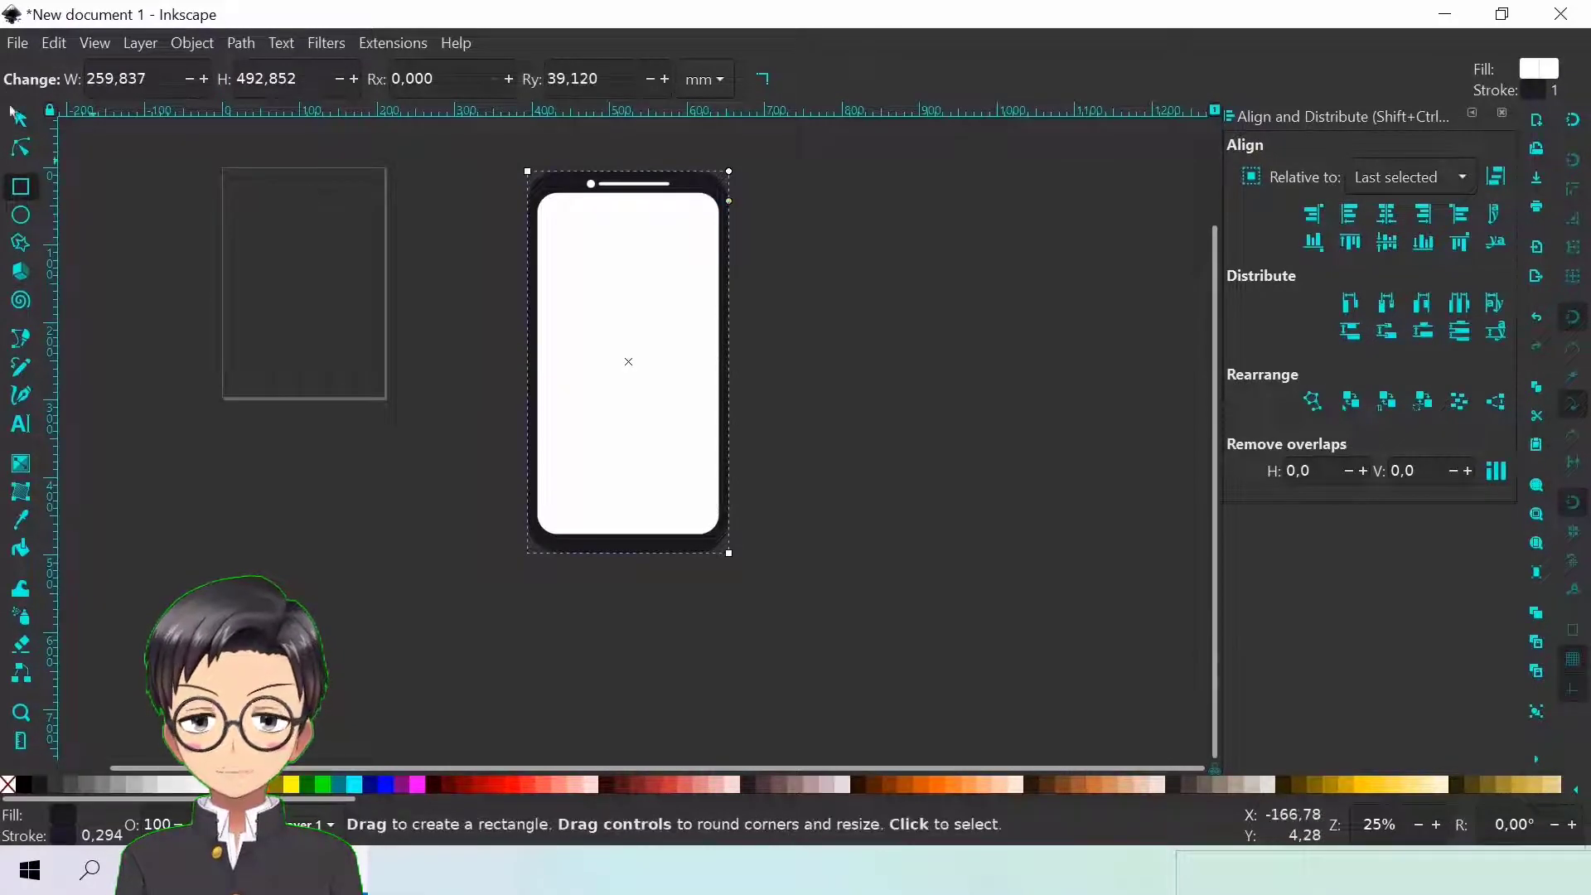
click(20, 118)
Draw a white home-button circle about 20.8 mm in diameter in the dark strip below the screen rectangle
click(20, 209)
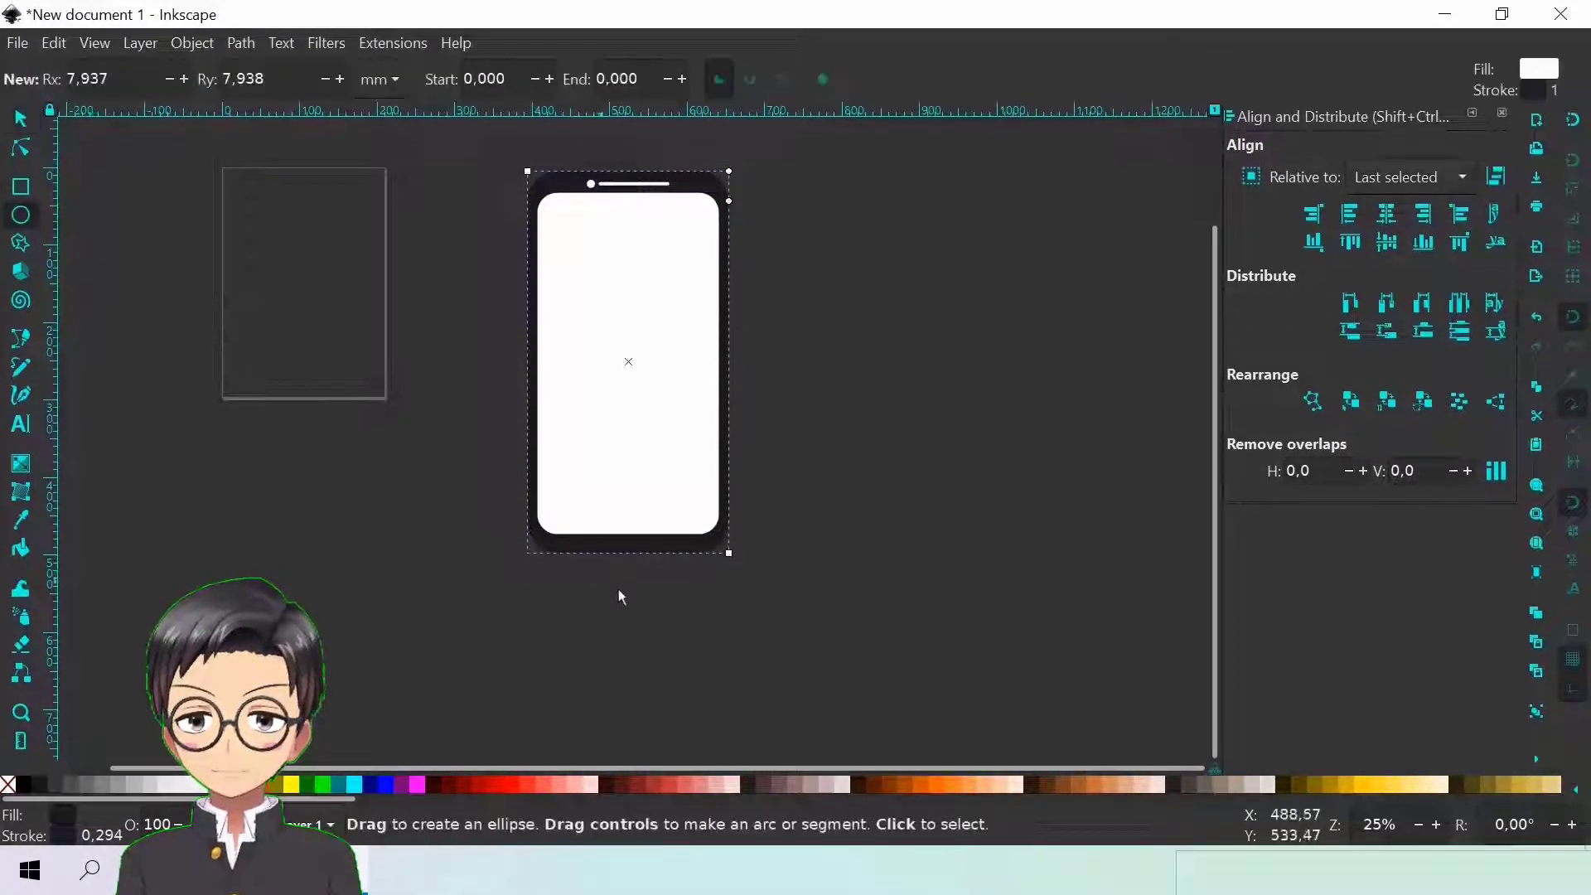
scroll(640, 531, up, 3)
key(ctrl)
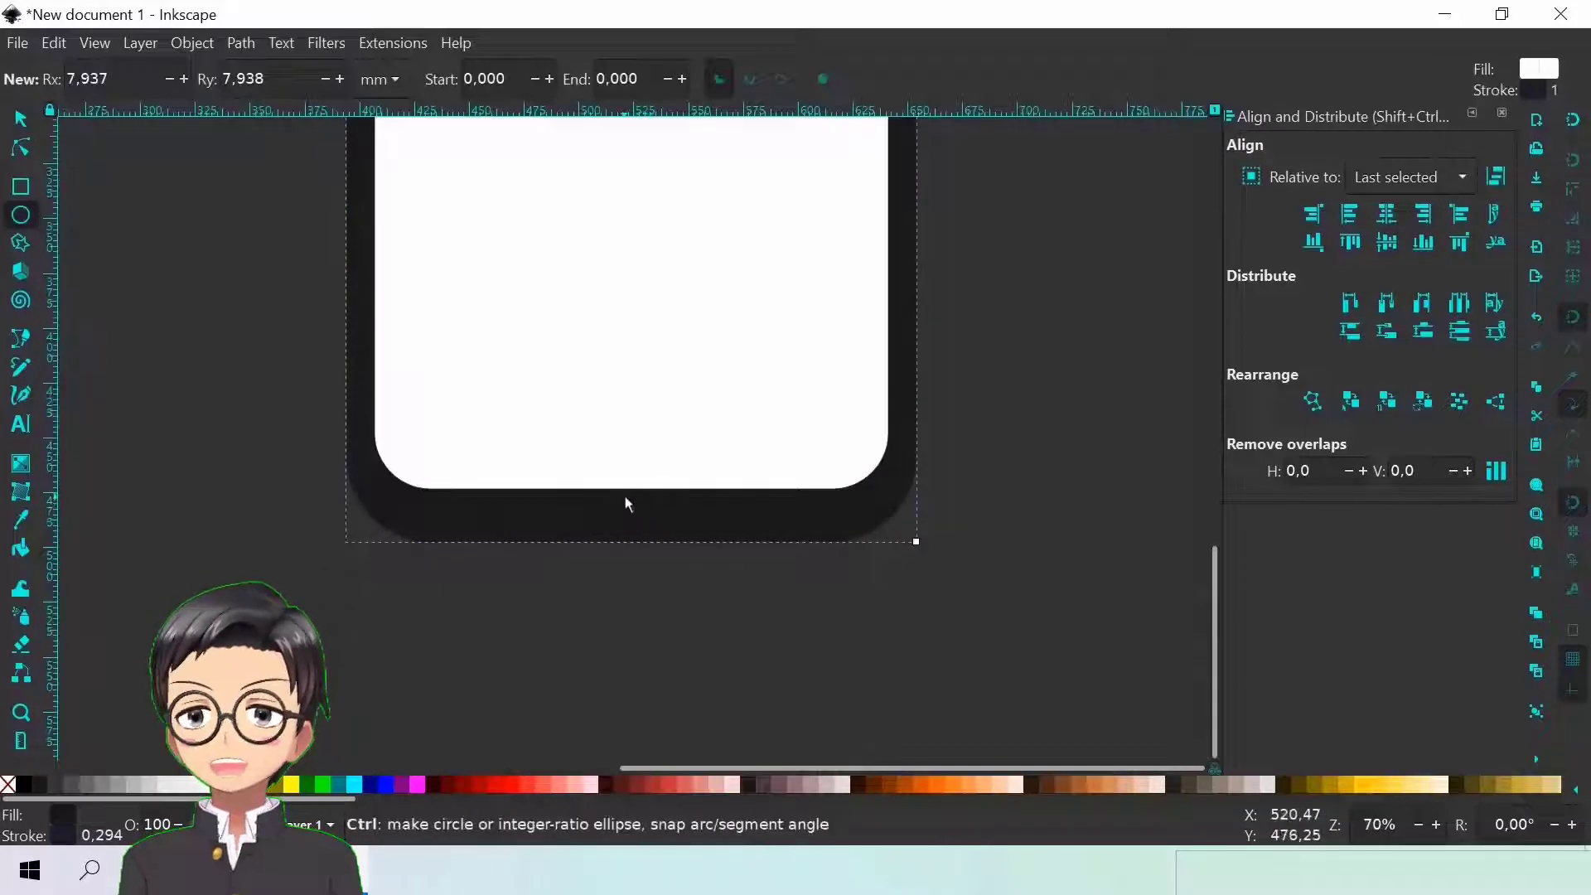
drag(624, 494, 672, 543)
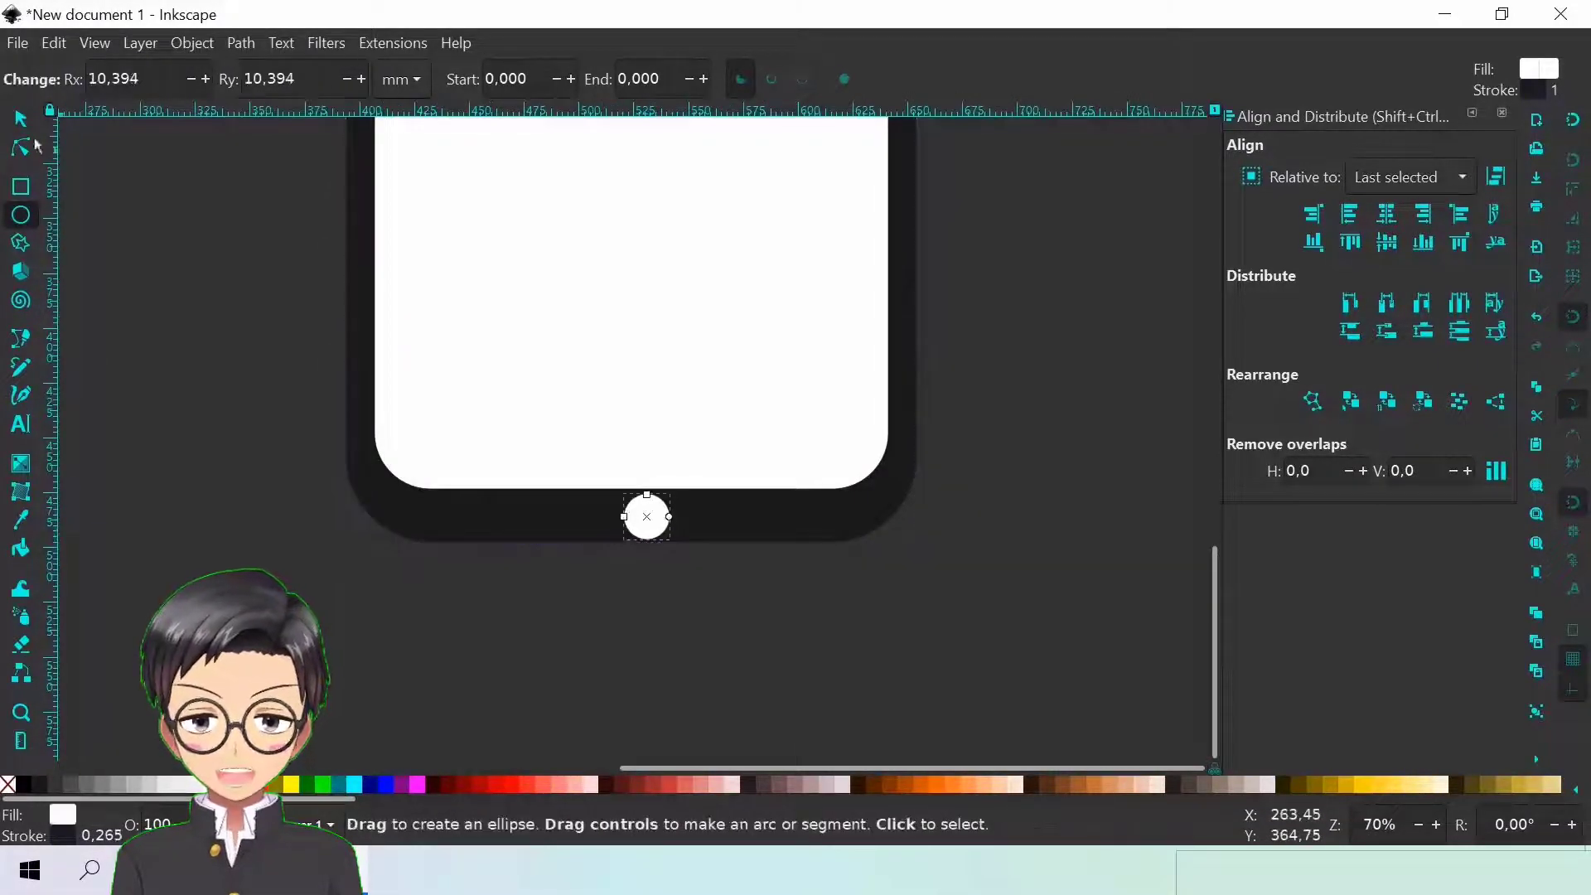
click(19, 118)
Raise the bottom edge of the white screen rectangle slightly and enlarge the home-button circle to about 23.3 mm
click(643, 370)
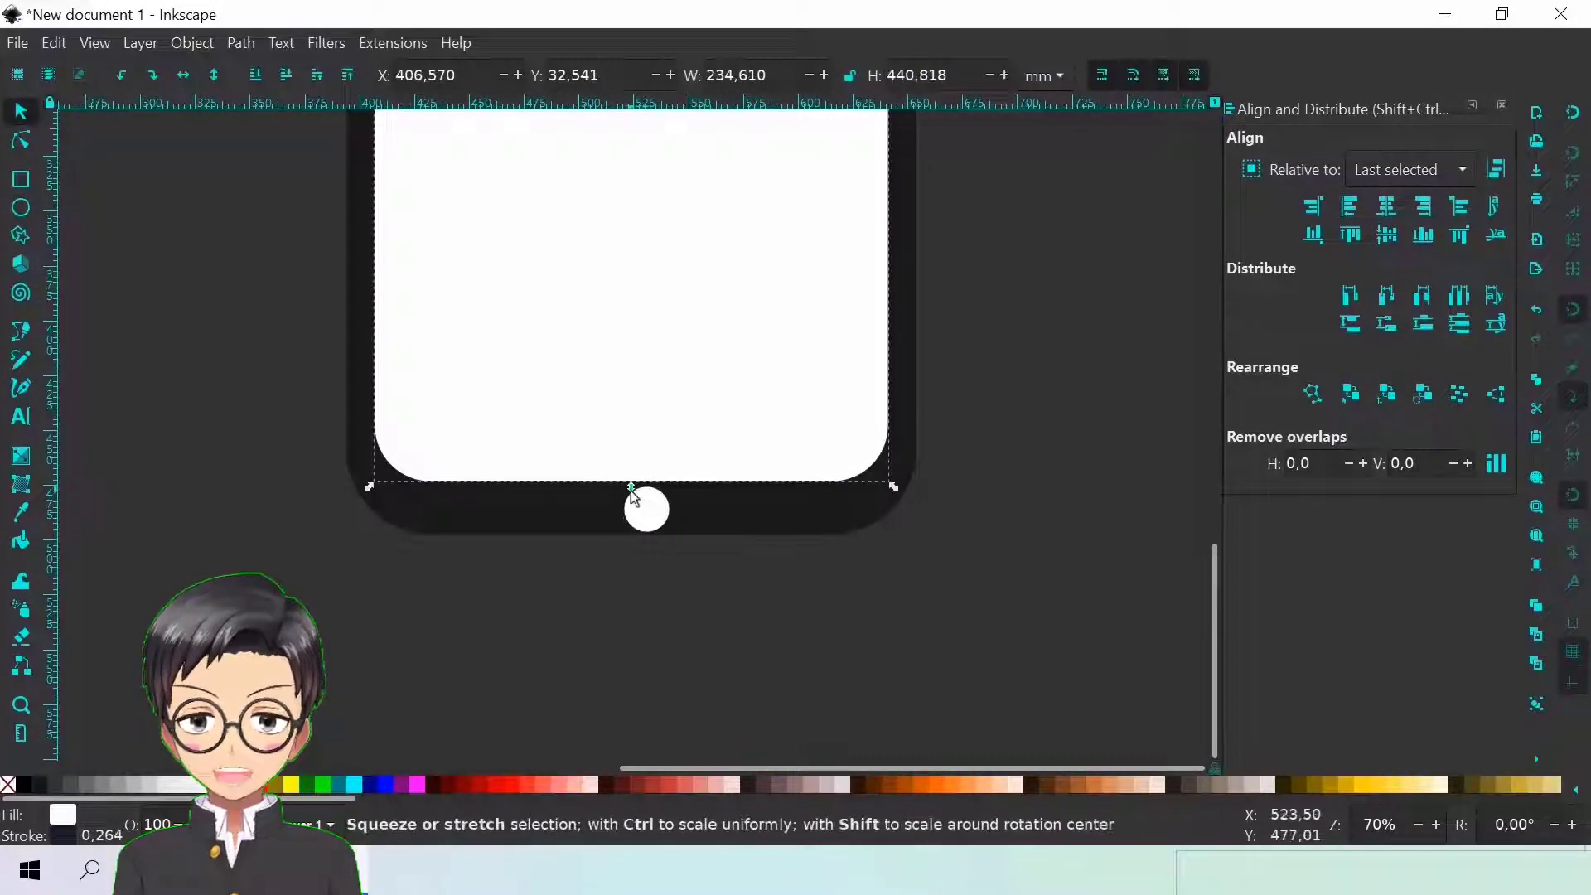
drag(632, 489, 676, 534)
click(649, 509)
scroll(655, 532, up, 2)
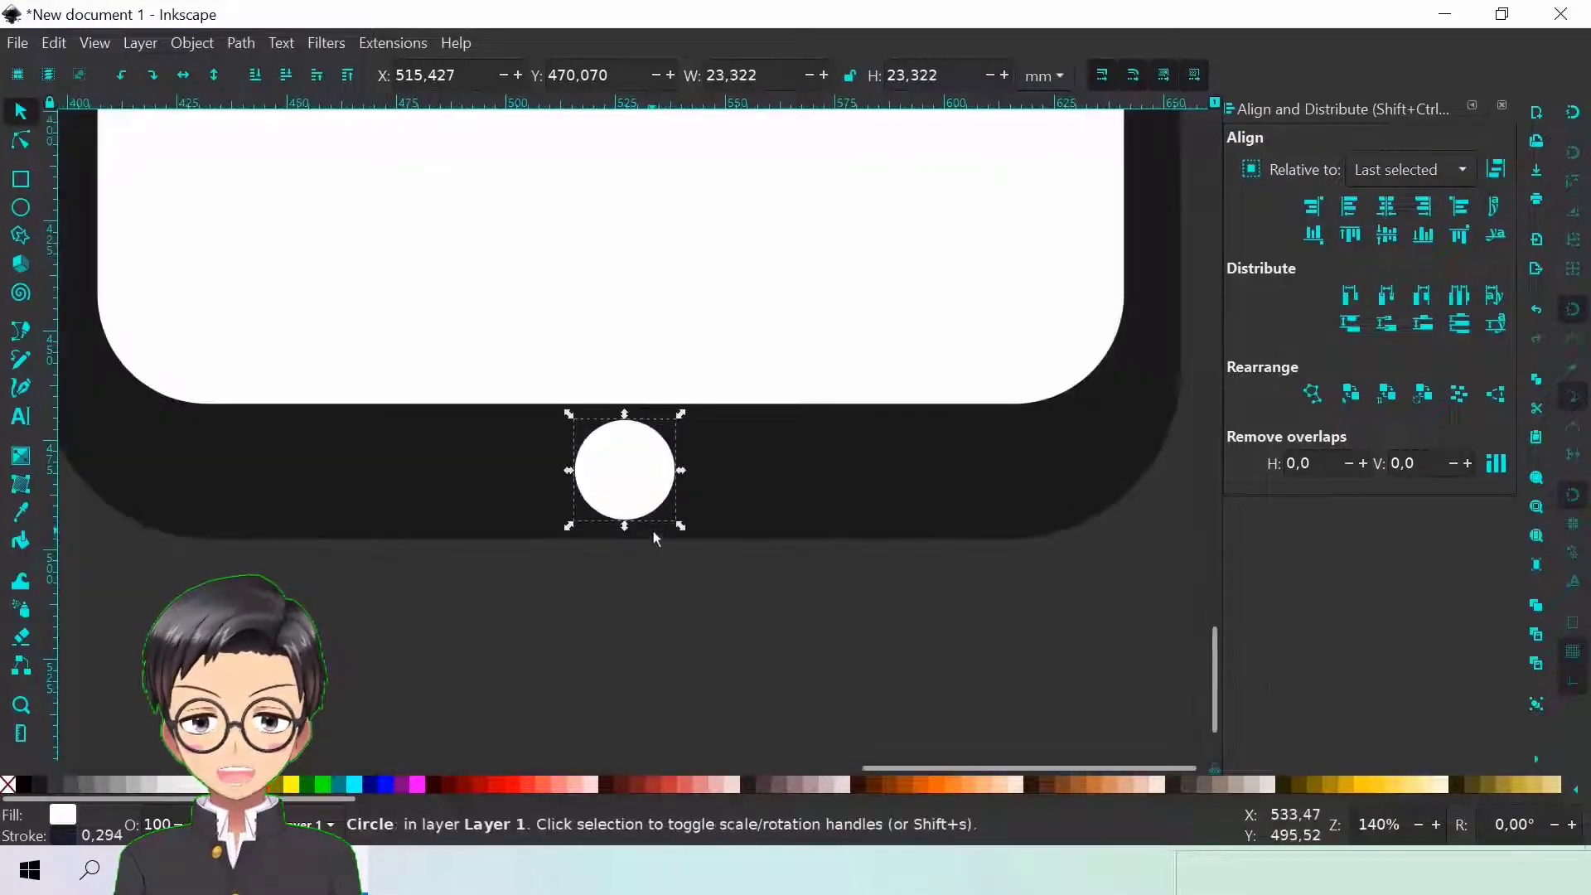
Make a dark gray copy of the home-button circle, scaled down proportionally to about 21.5 mm
scroll(659, 515, up, 2)
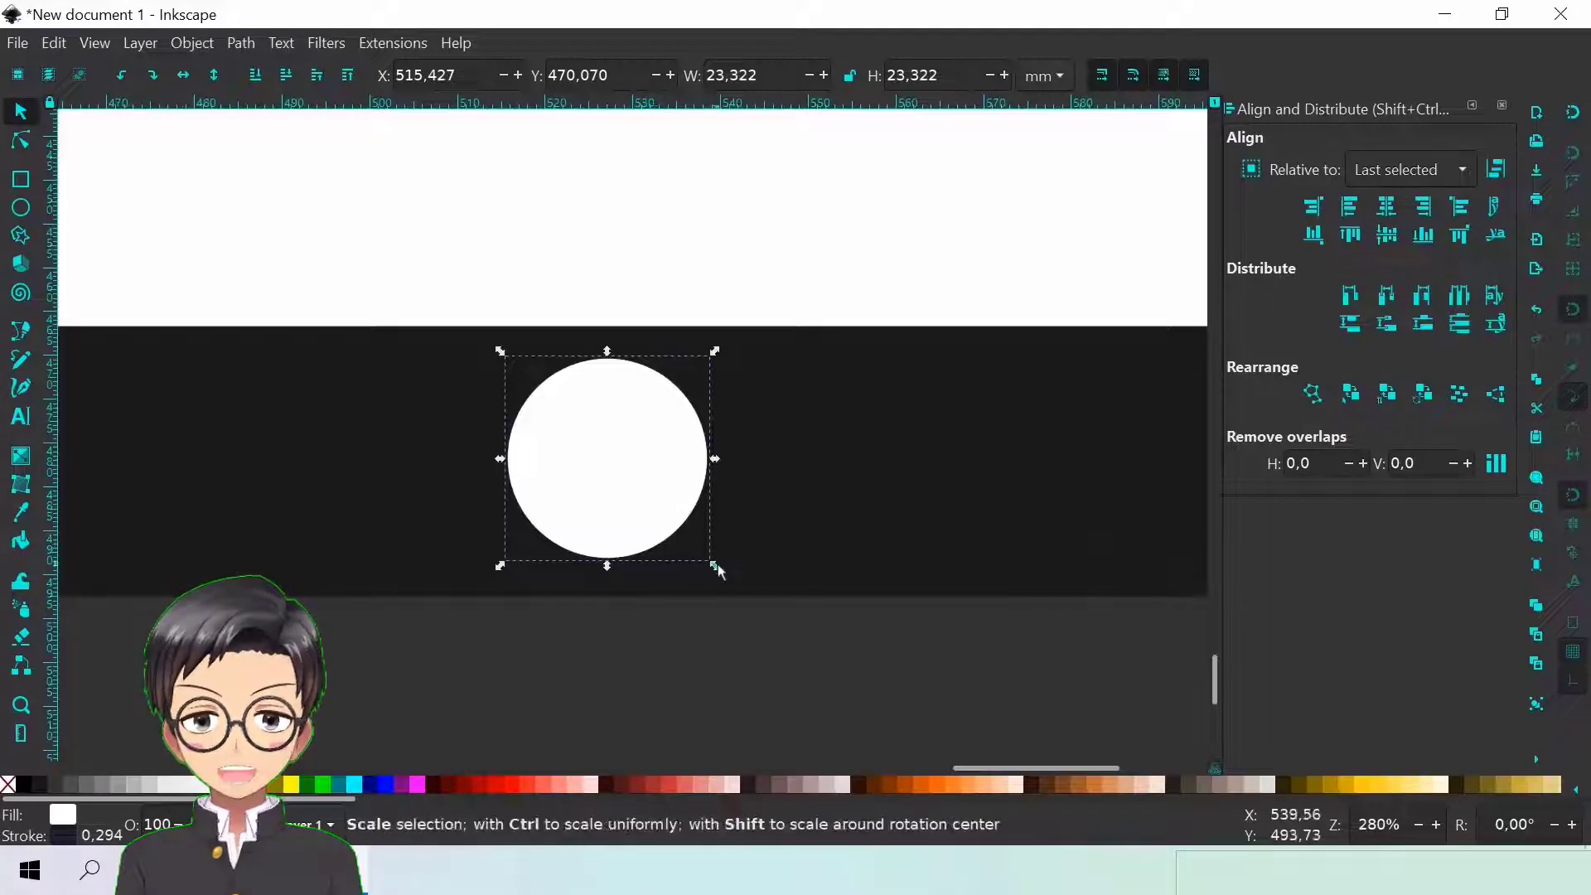
drag(716, 570, 702, 560)
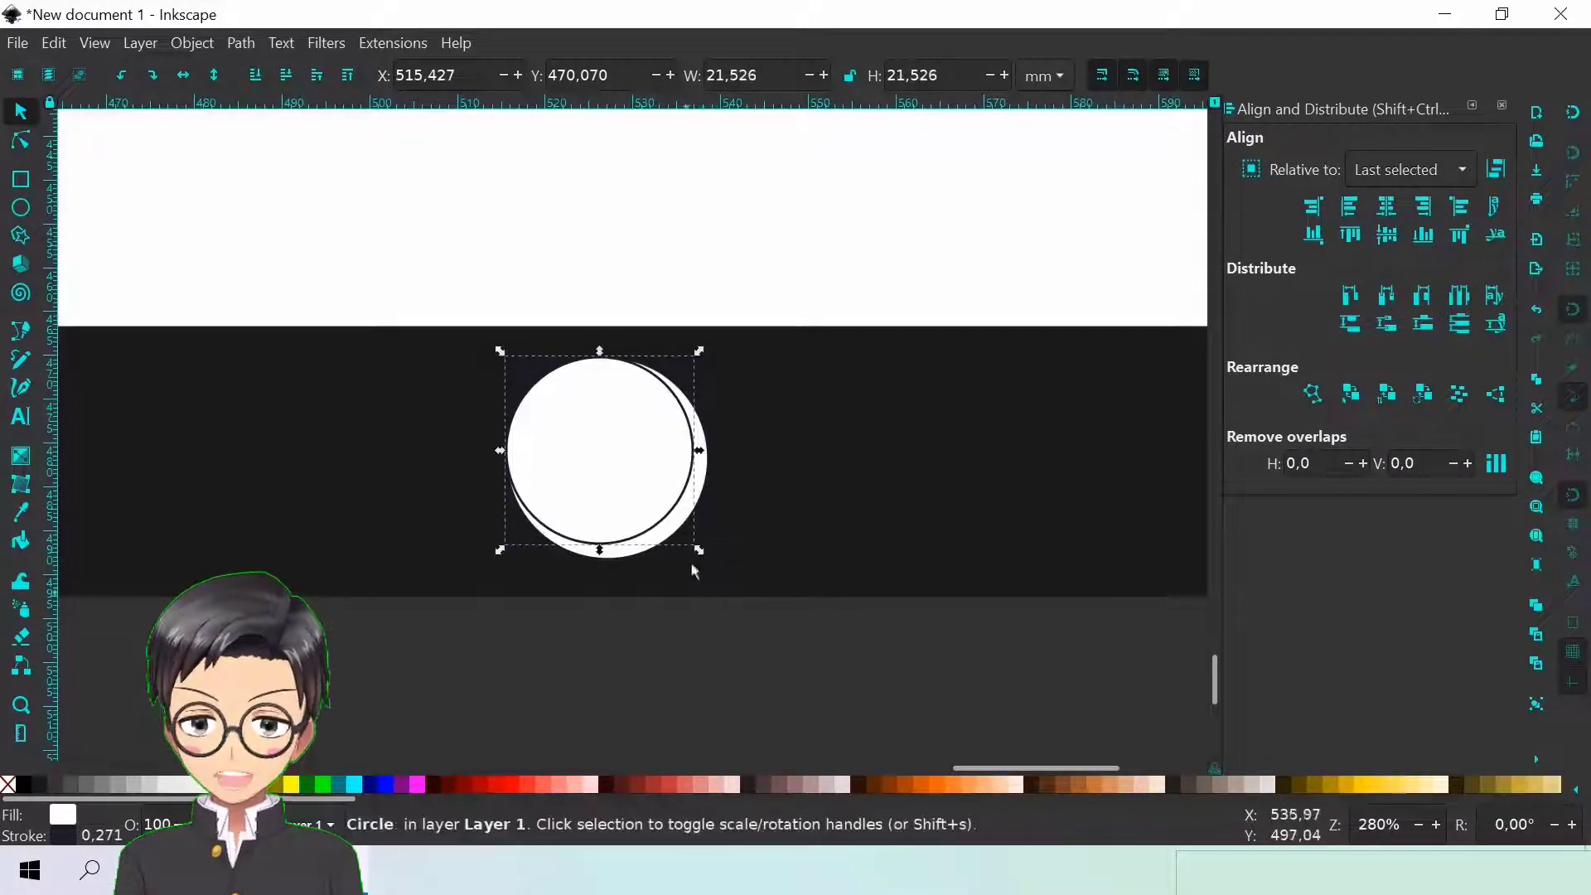
click(41, 785)
Centre the dark circle horizontally and vertically on the white circle, relative to Last selected, and group the two circles
key(shift)
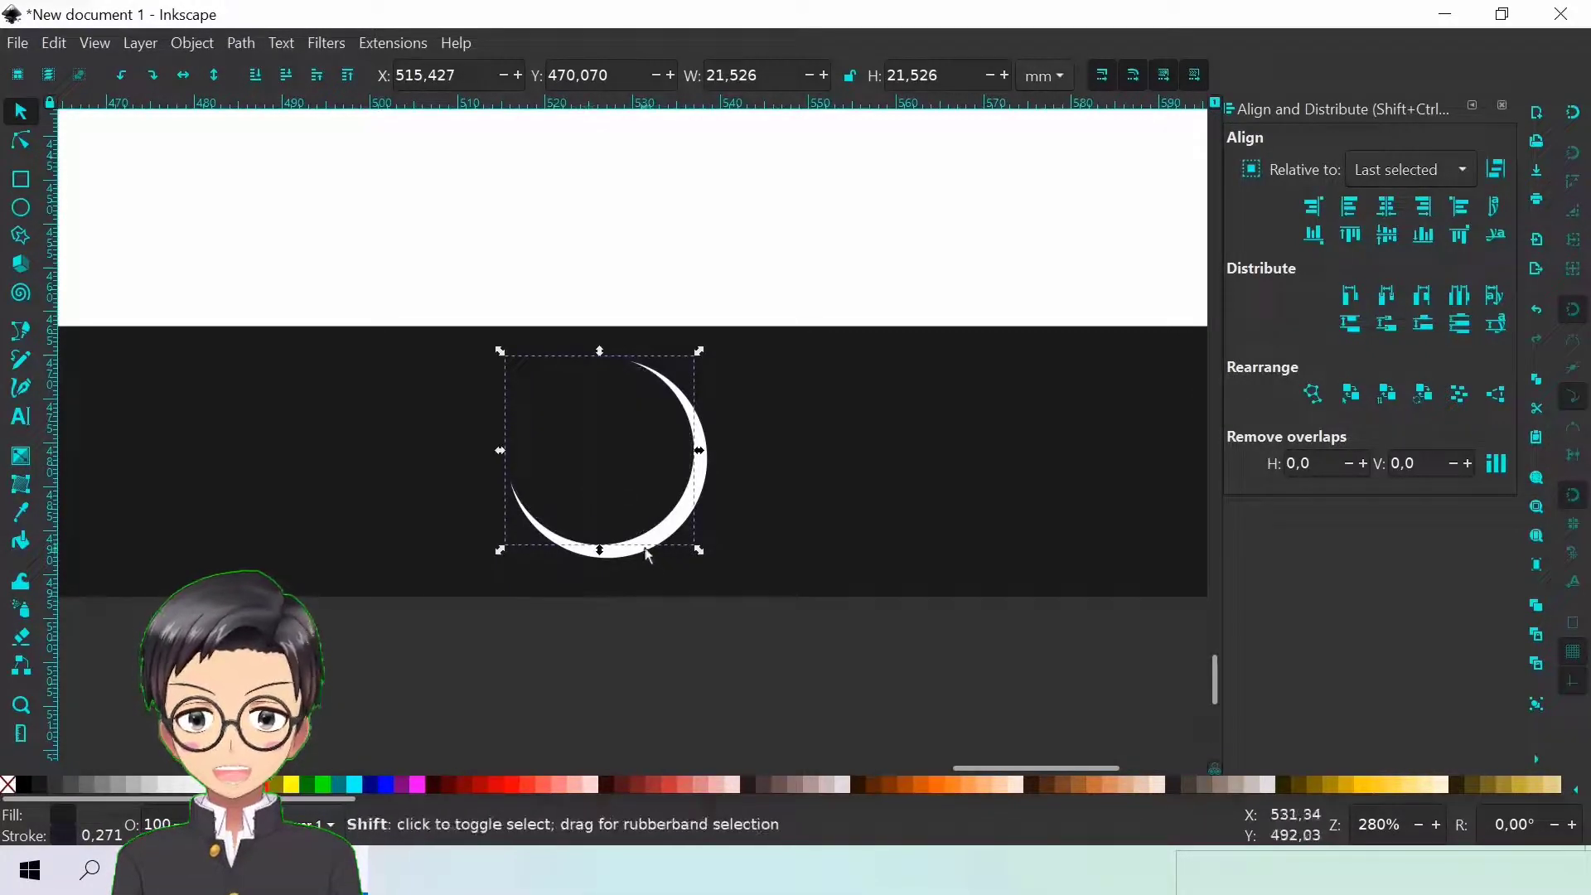
shift+click(646, 553)
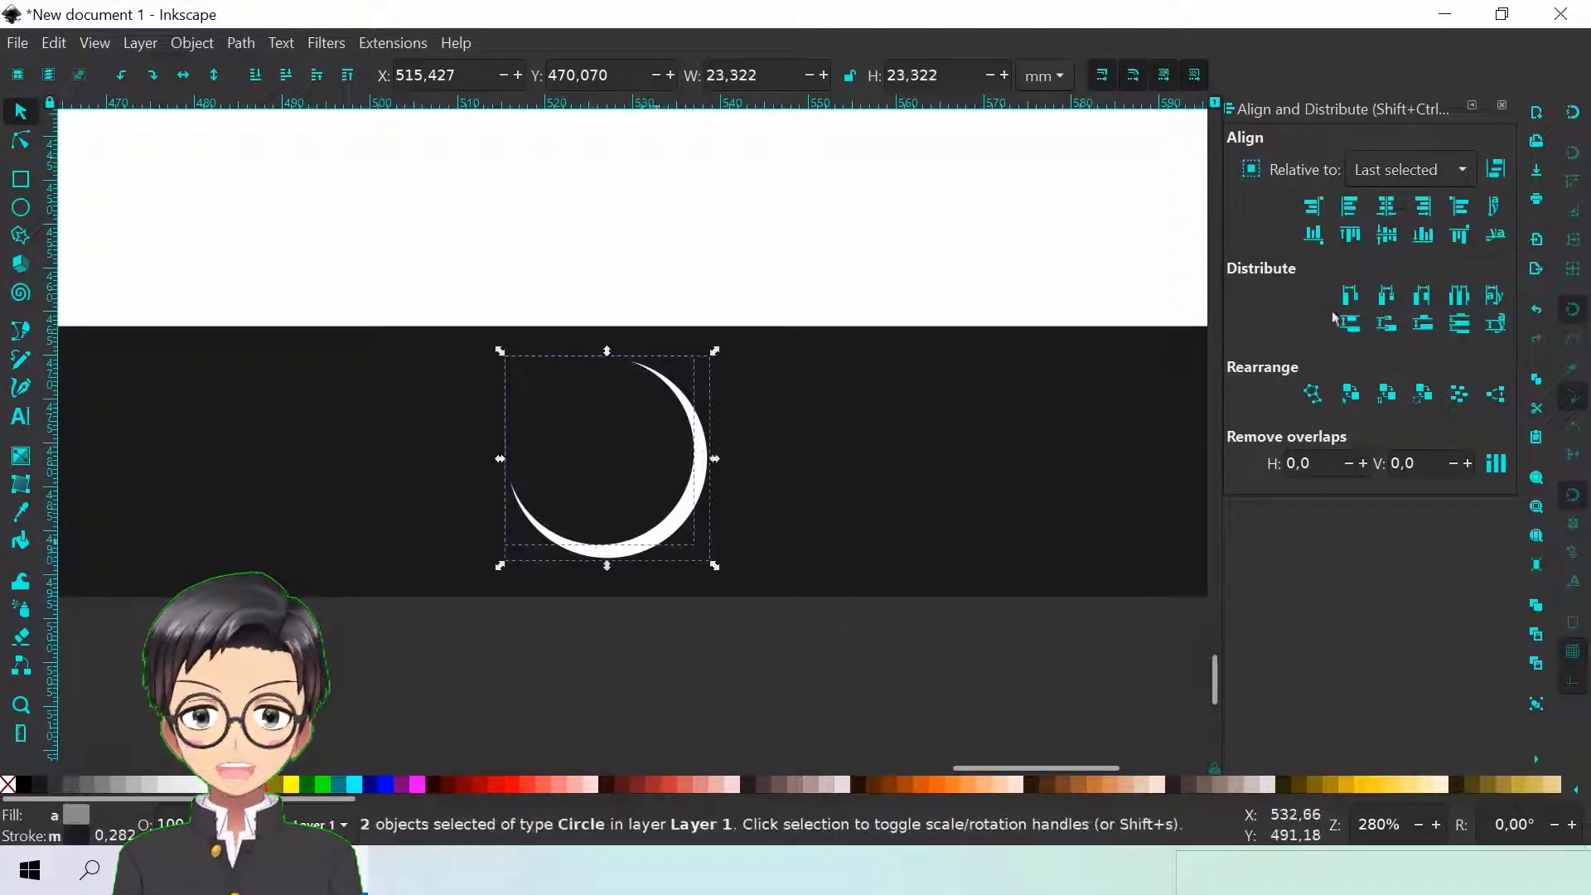
click(1391, 209)
click(1390, 237)
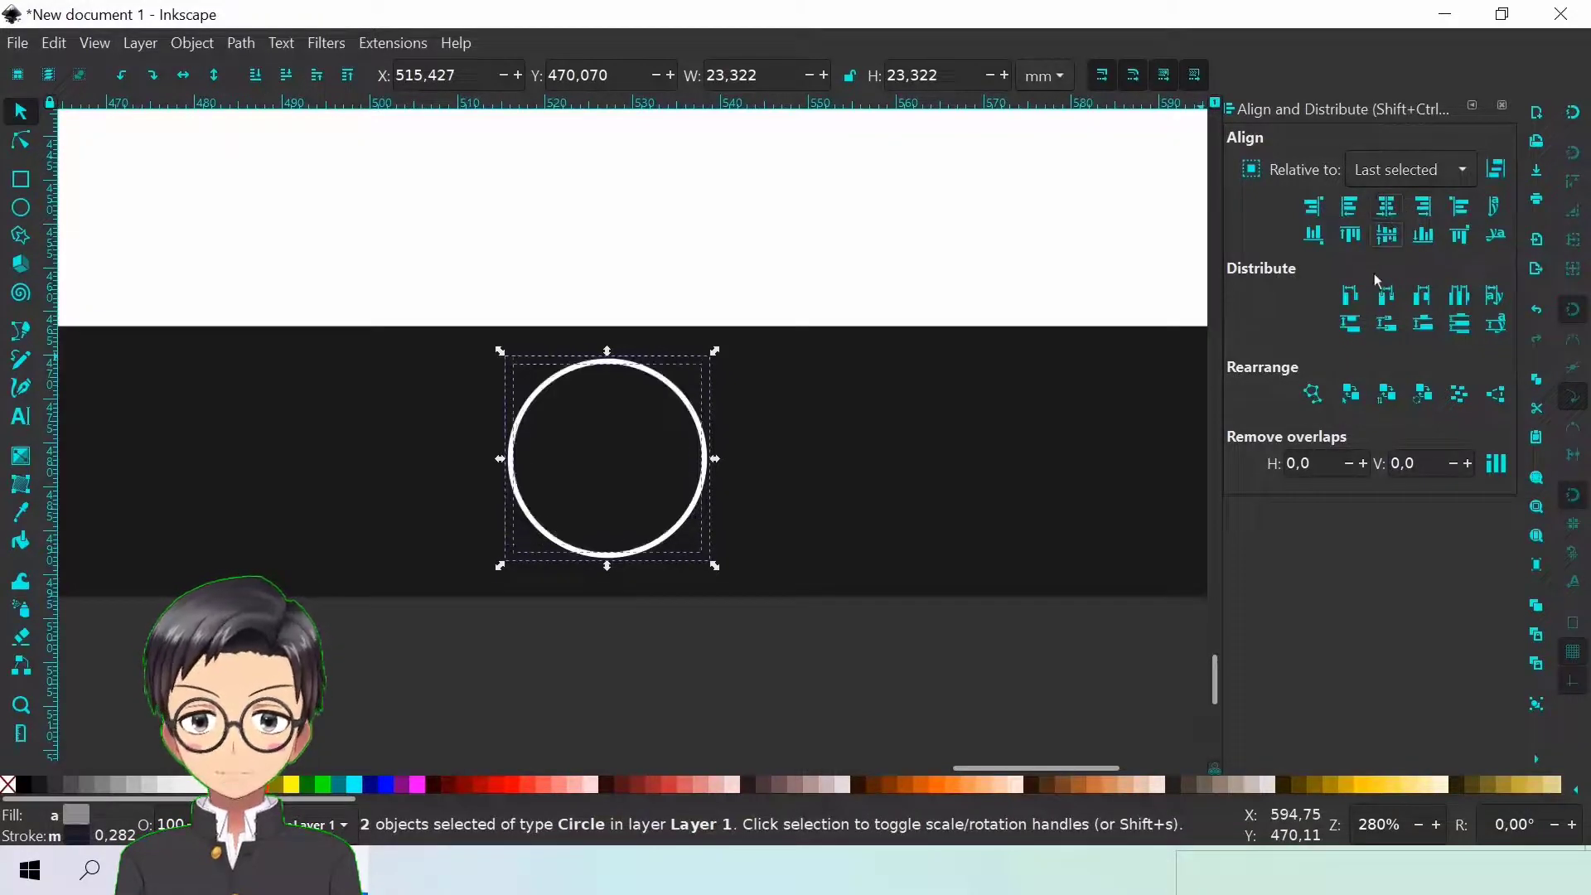
right_click(592, 441)
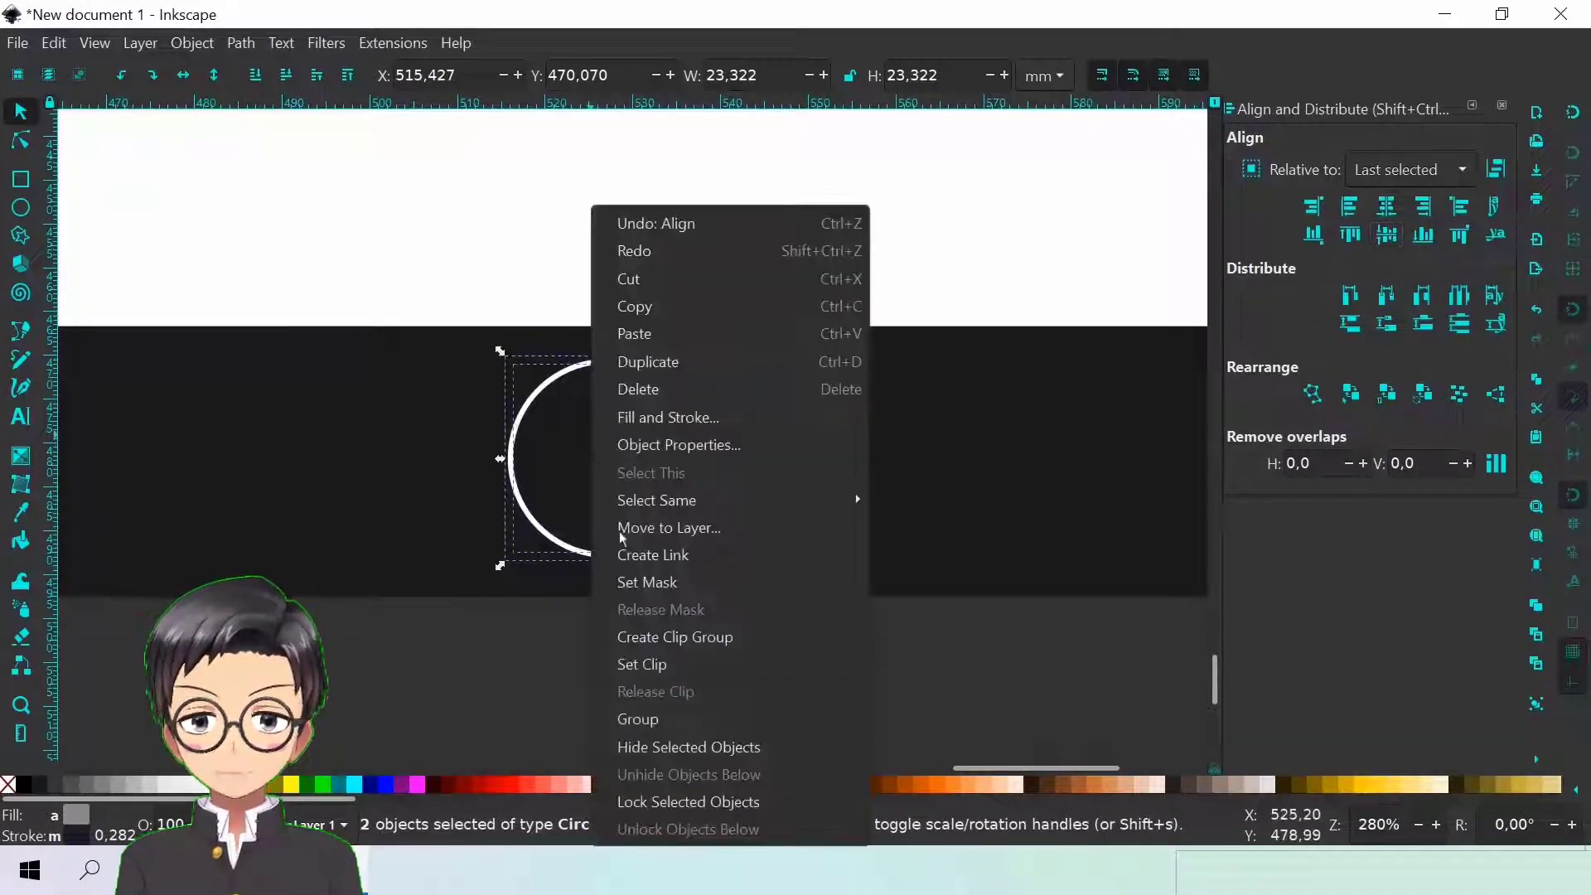
click(659, 717)
scroll(654, 484, down, 8)
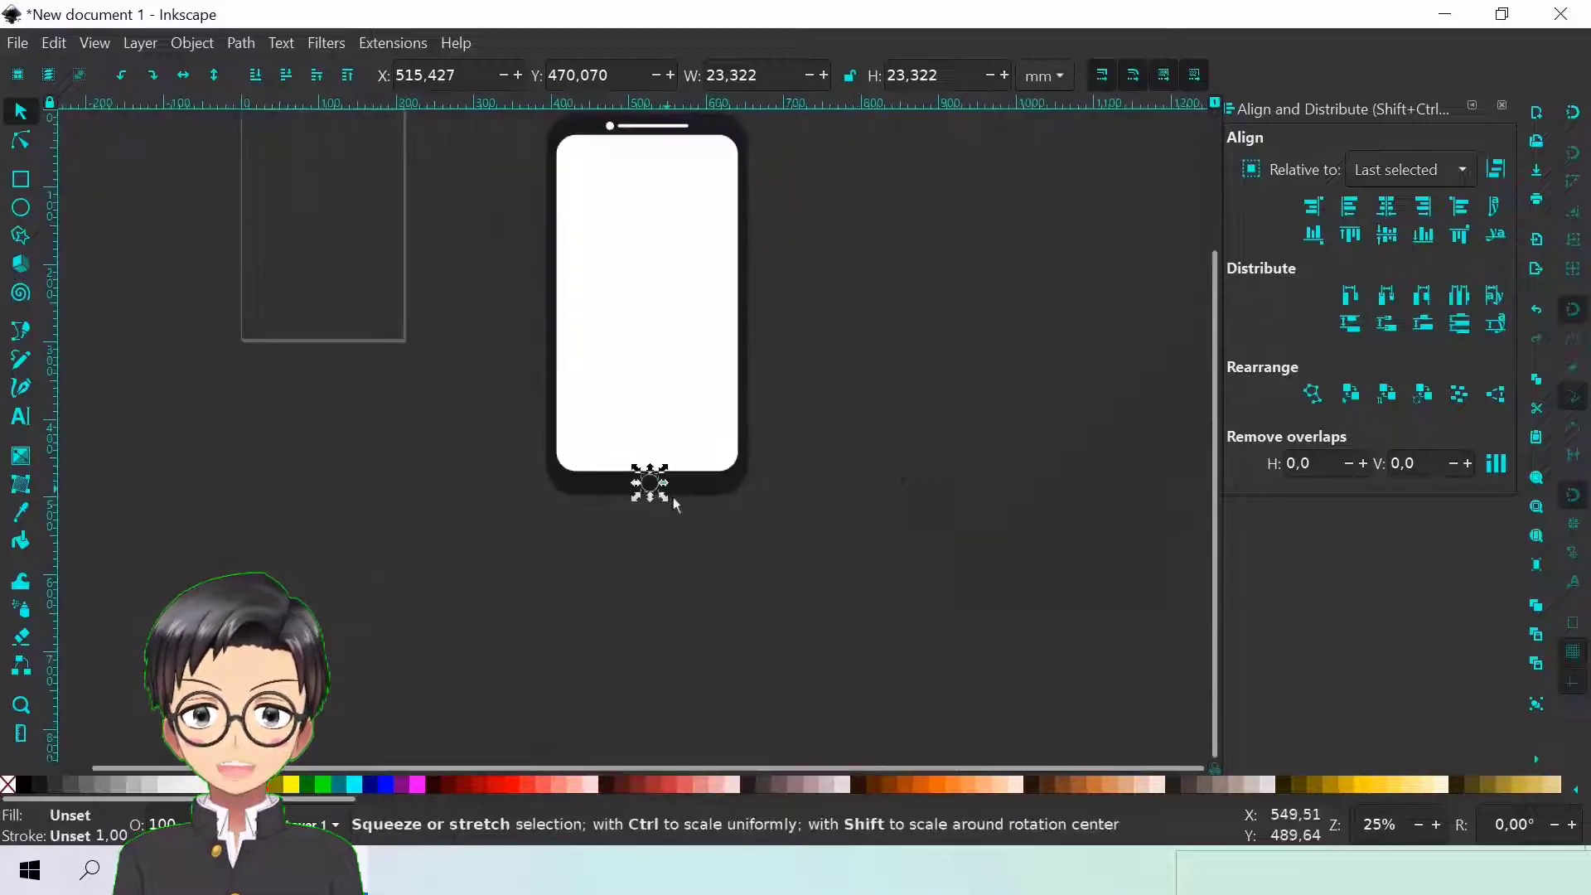
key(Escape)
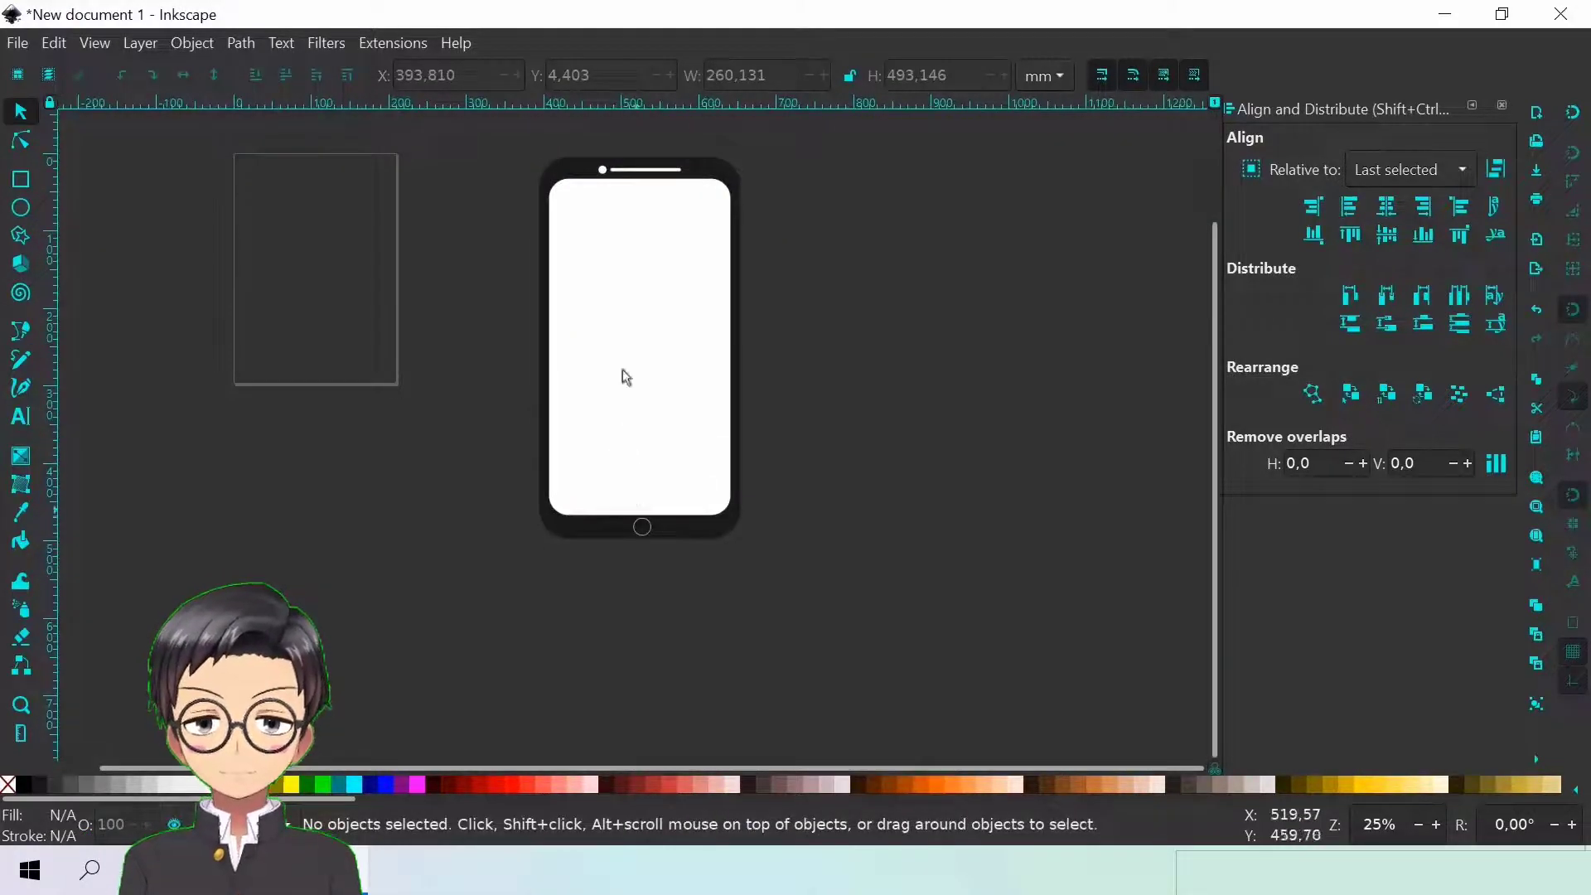
Centre all the phone parts horizontally on one another and combine them into a single group
drag(502, 141, 872, 597)
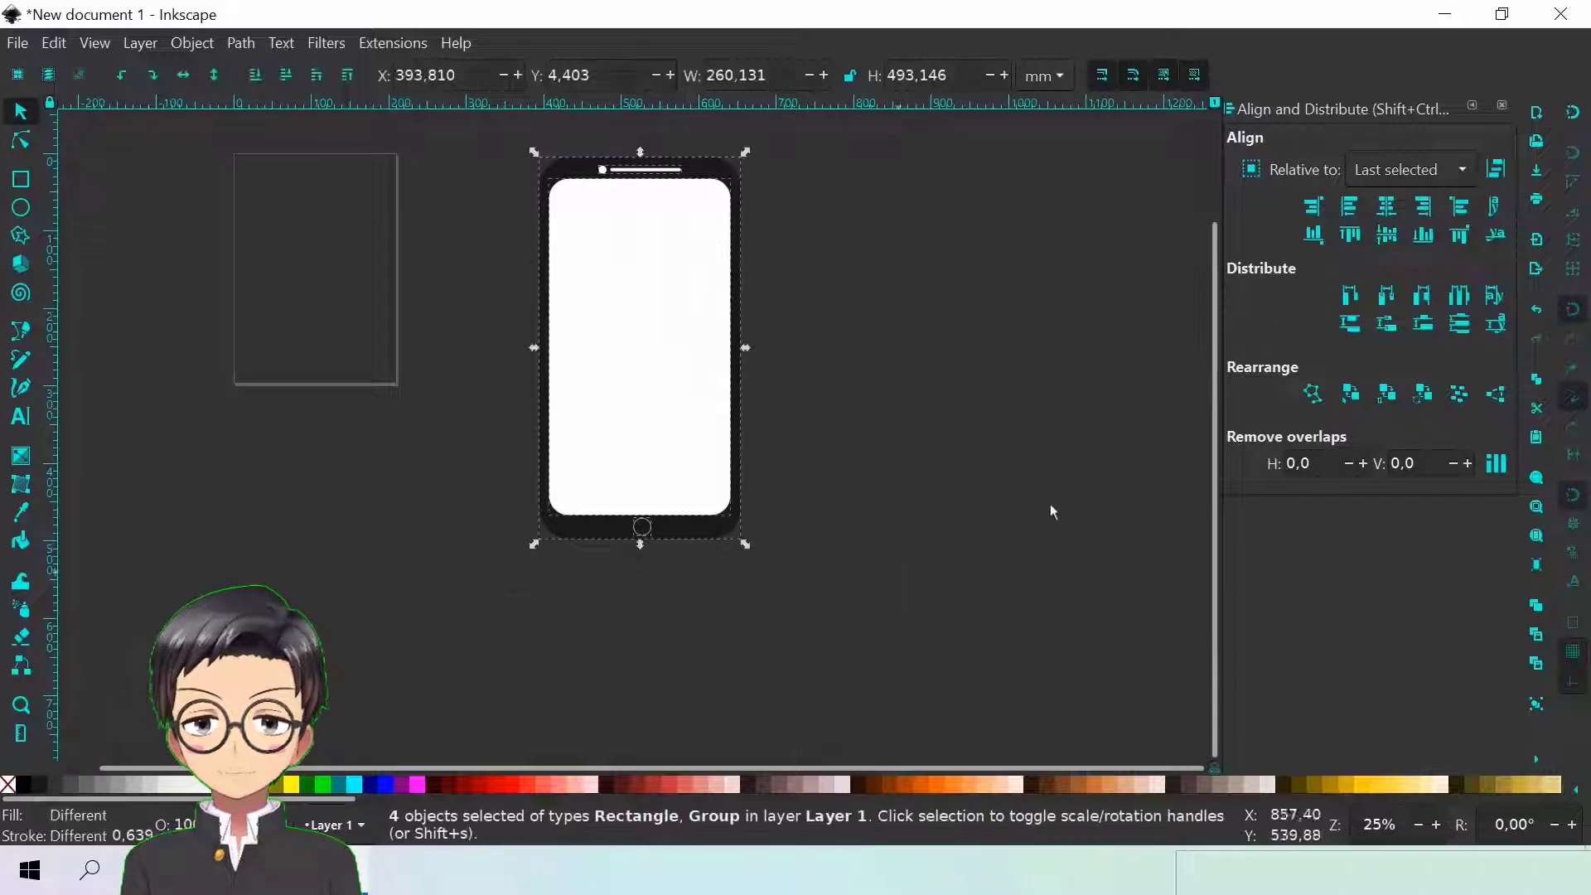
click(1386, 208)
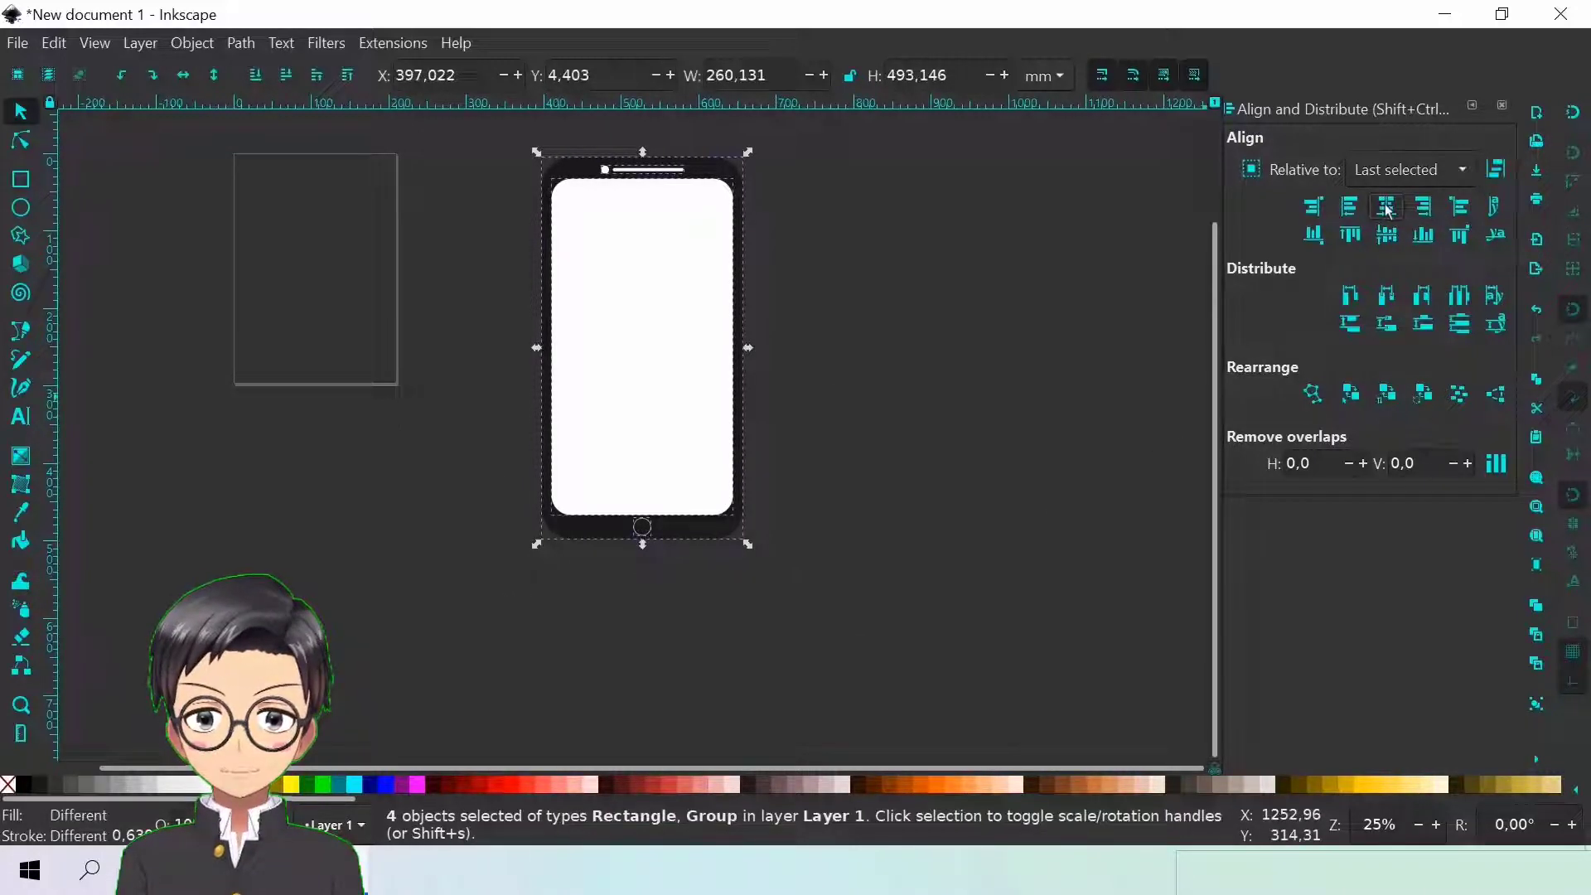
right_click(710, 310)
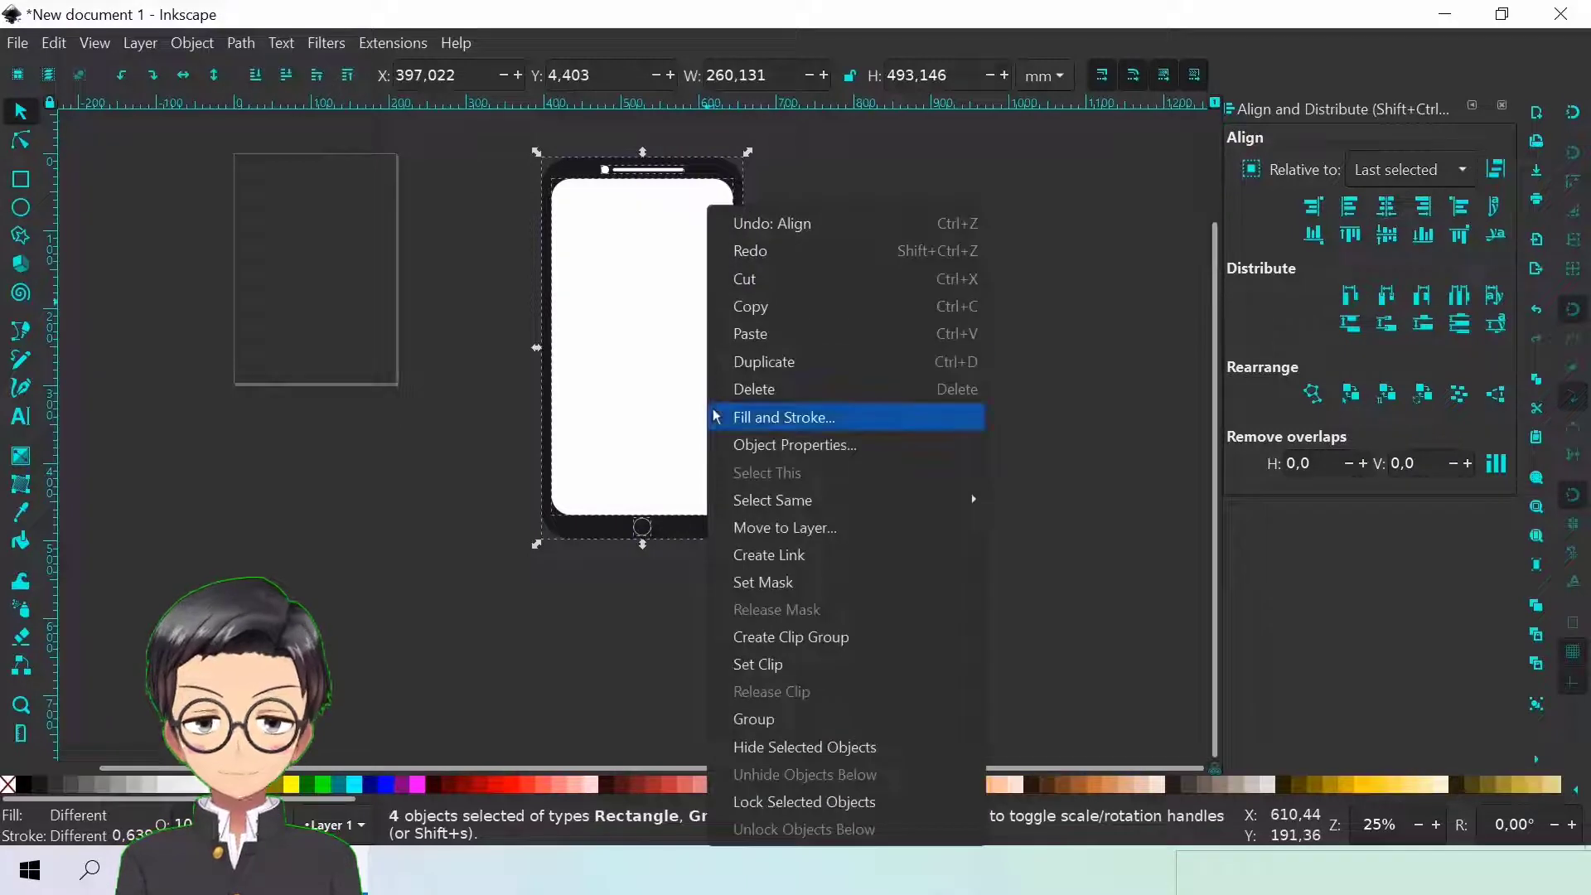
click(754, 719)
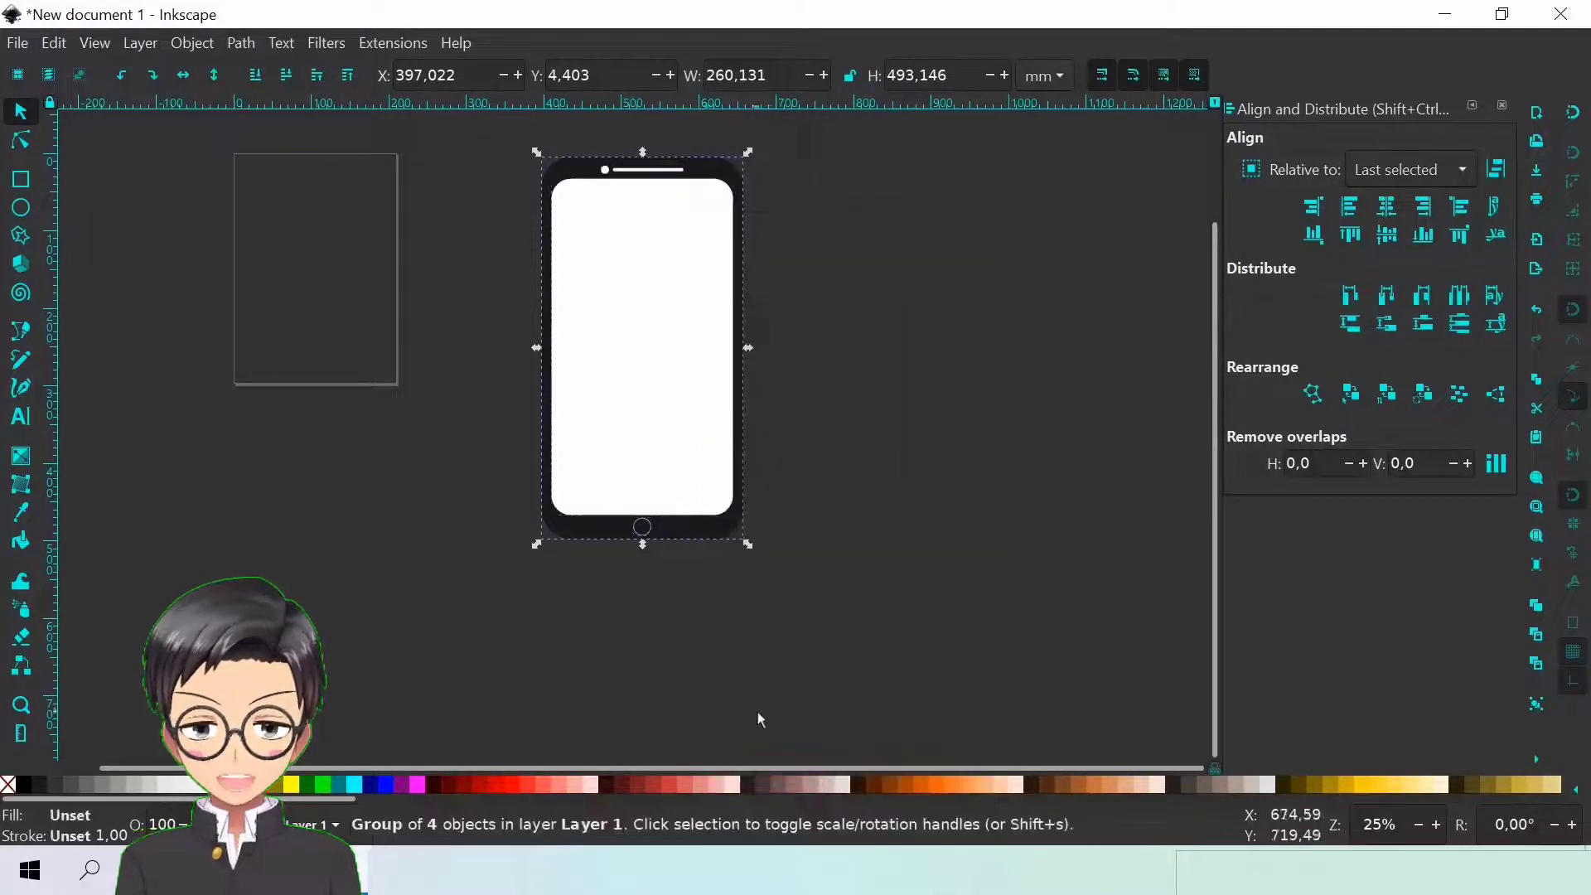
Draw a pale yellow rounded background rectangle about 588 by 842 mm around the phone and place it behind the phone group
scroll(690, 364, up, 1)
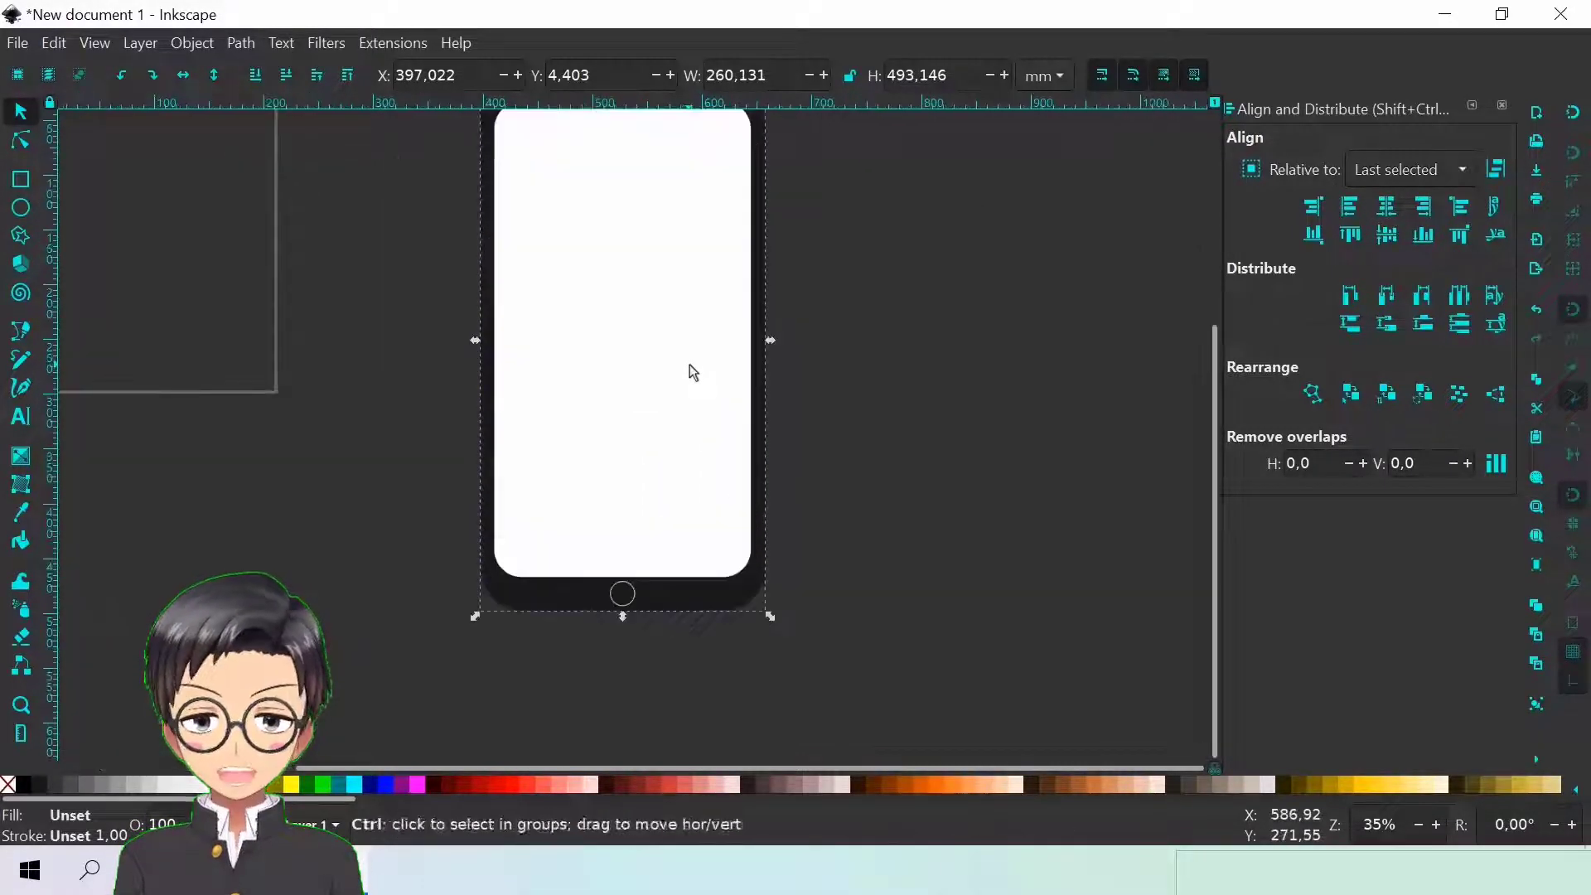
scroll(690, 365, down, 2)
click(20, 179)
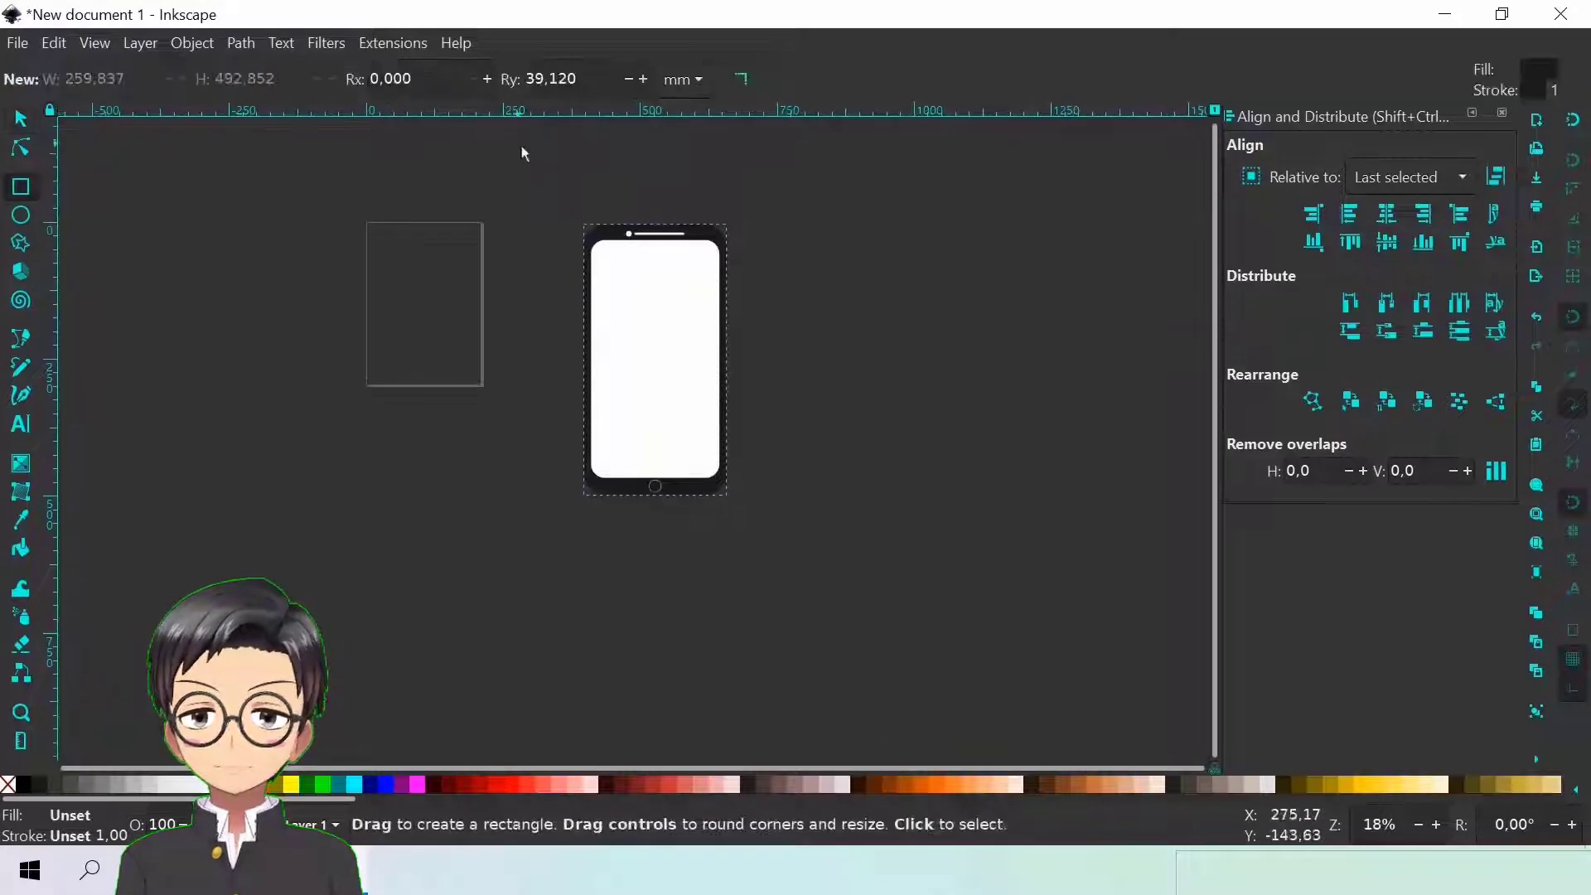
drag(499, 146, 819, 605)
key(s)
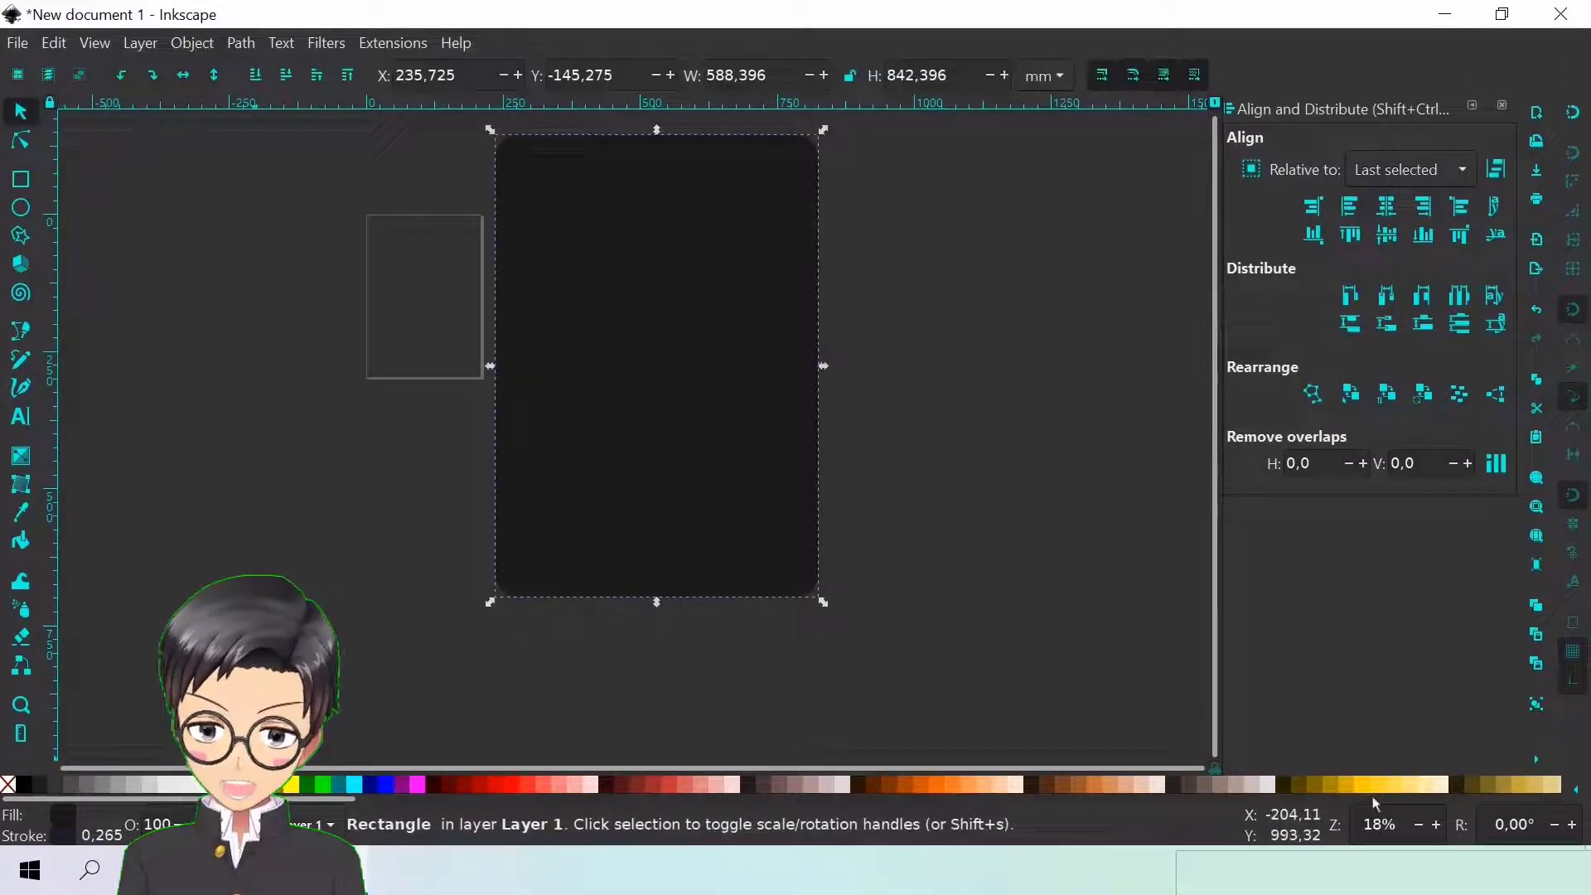
click(1415, 785)
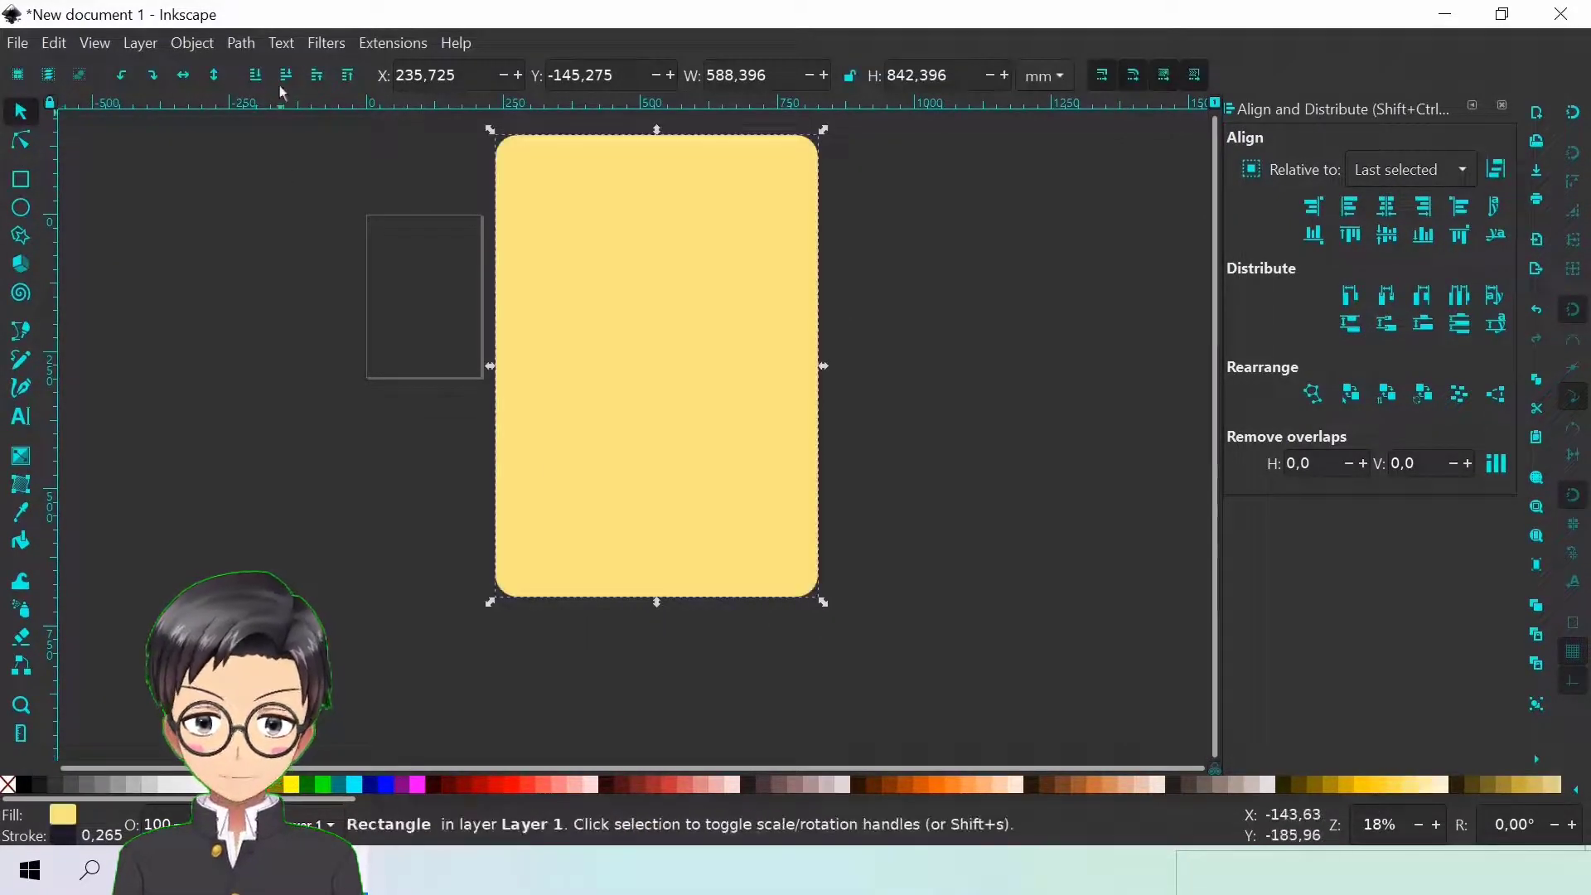
click(459, 462)
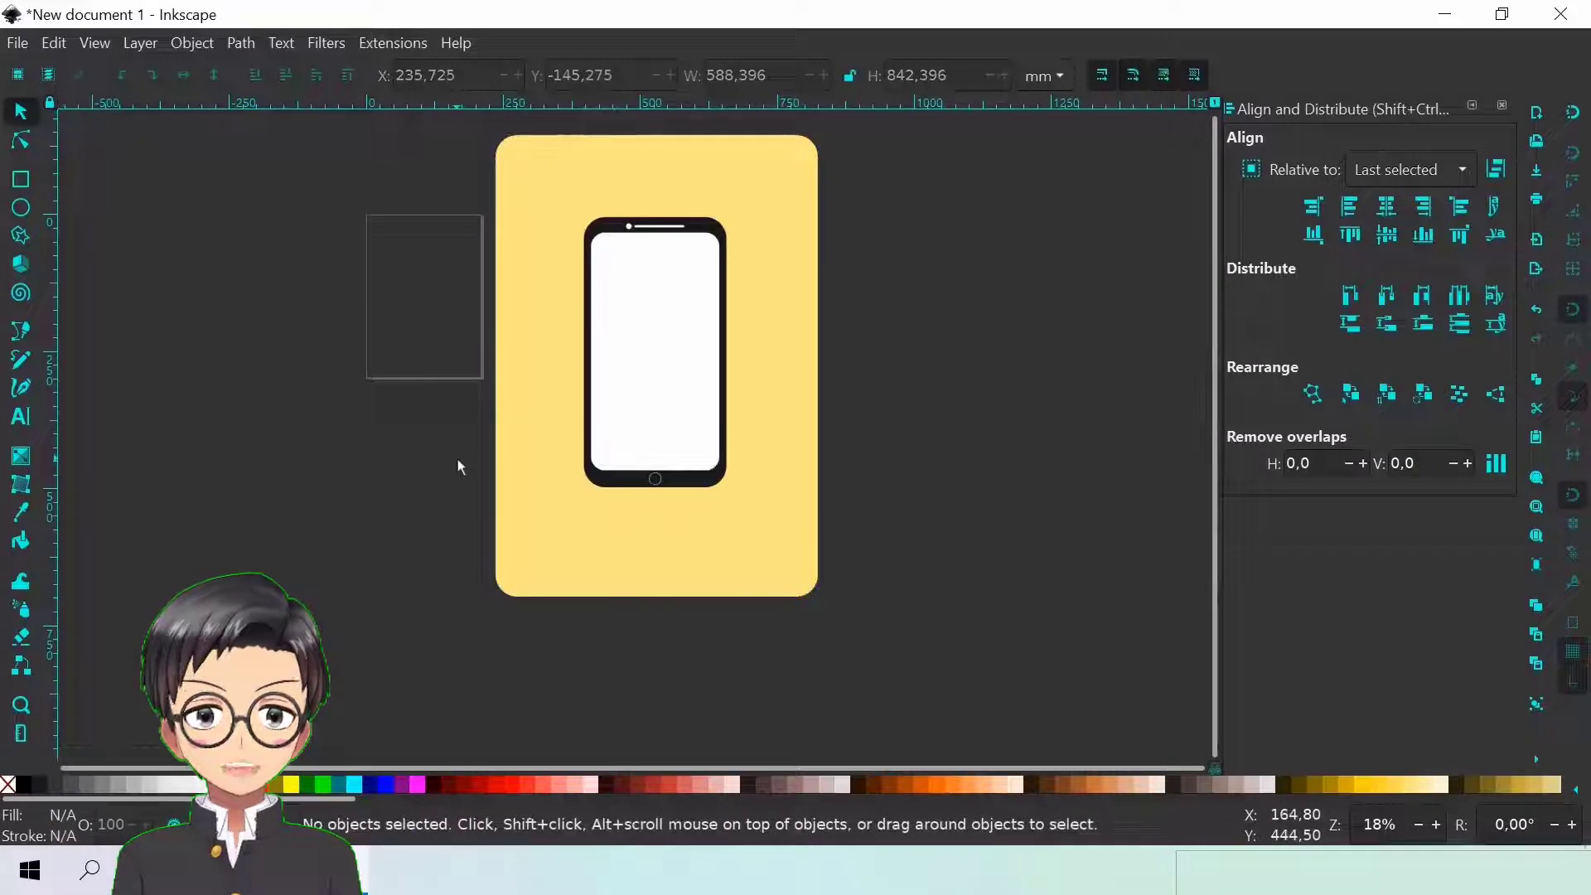